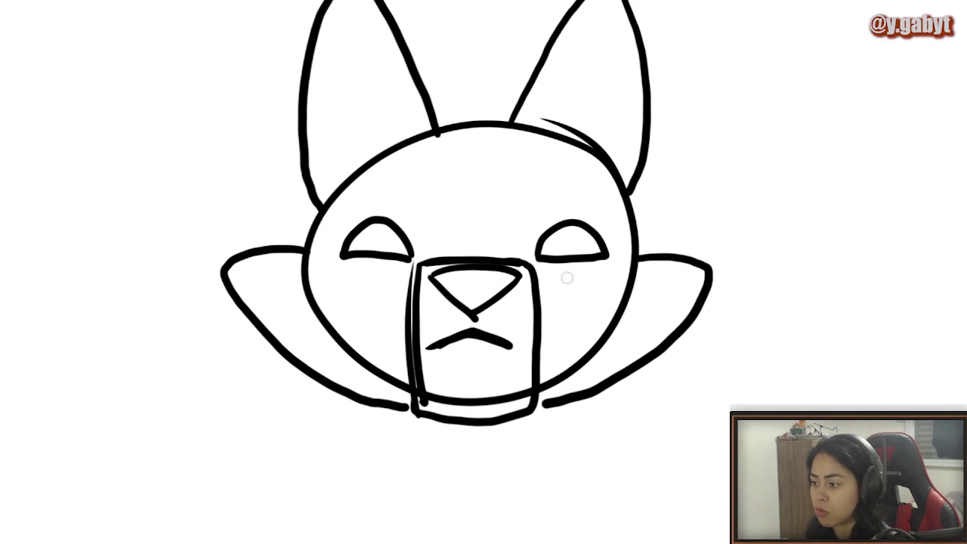
Step: Draw curved smile lines with small cheek marks extending the mouth on both sides of the animal's muzzle
mouse_move(507, 344)
mouse_down()
mouse_move(529, 348)
mouse_move(559, 312)
mouse_move(570, 314)
mouse_up()
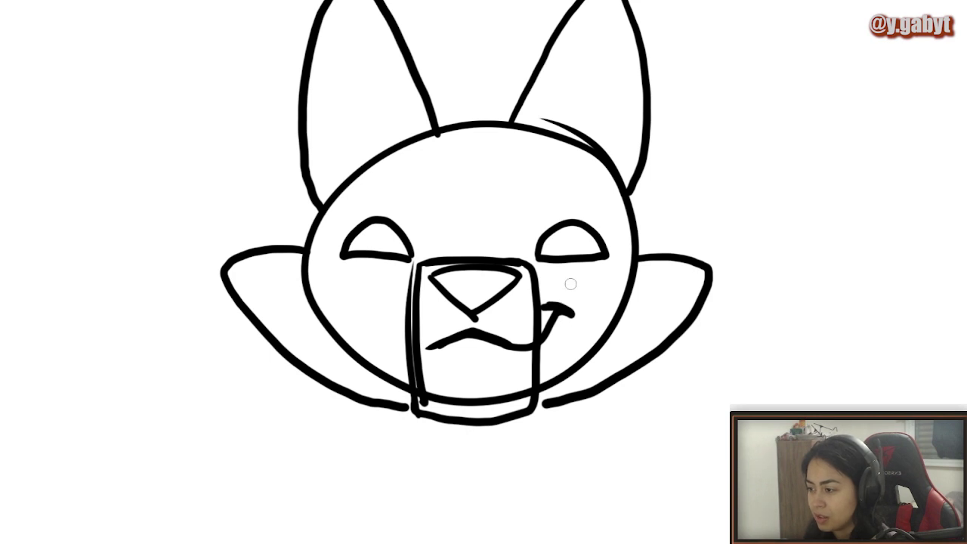
mouse_move(554, 282)
mouse_down()
mouse_move(591, 286)
mouse_move(579, 323)
mouse_up()
key(ctrl+z)
key(ctrl+z)
key(ctrl+z)
key(ctrl+z)
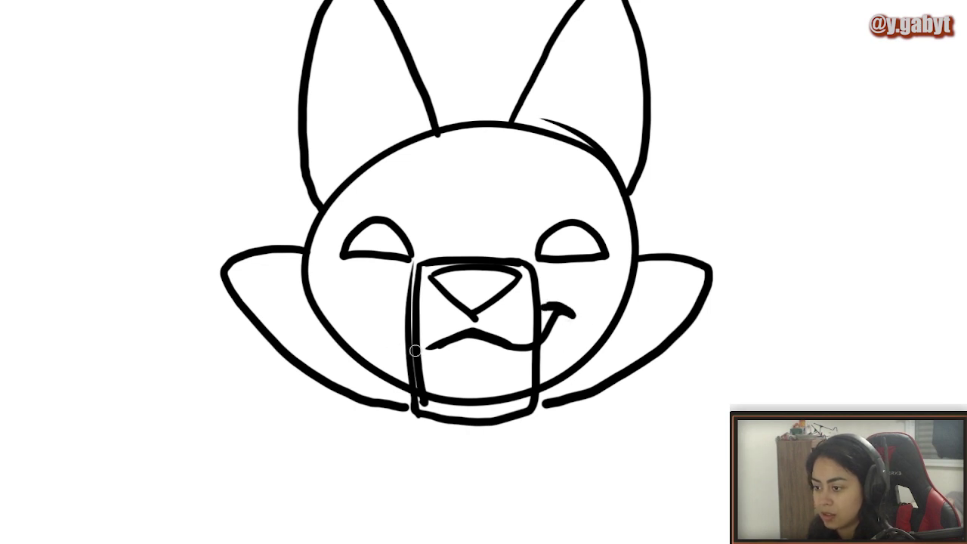
drag(428, 348, 383, 301)
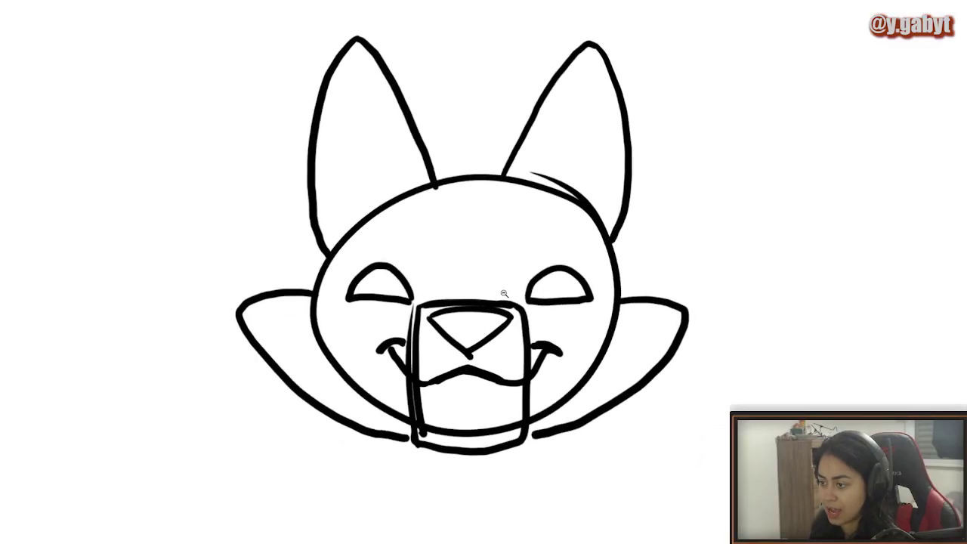
Step: Reduce the head sketch layer's opacity to 8% and add a new layer above it
mouse_move(525, 355)
mouse_down()
mouse_move(326, 343)
mouse_move(609, 333)
mouse_move(586, 347)
mouse_move(485, 319)
mouse_move(421, 330)
mouse_up()
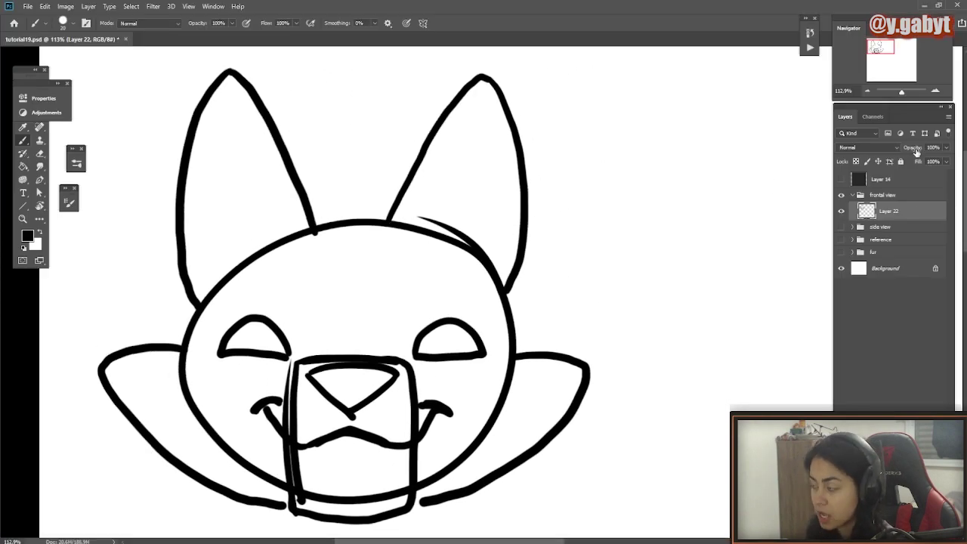
mouse_move(912, 150)
mouse_down()
mouse_move(882, 142)
mouse_move(890, 160)
mouse_up()
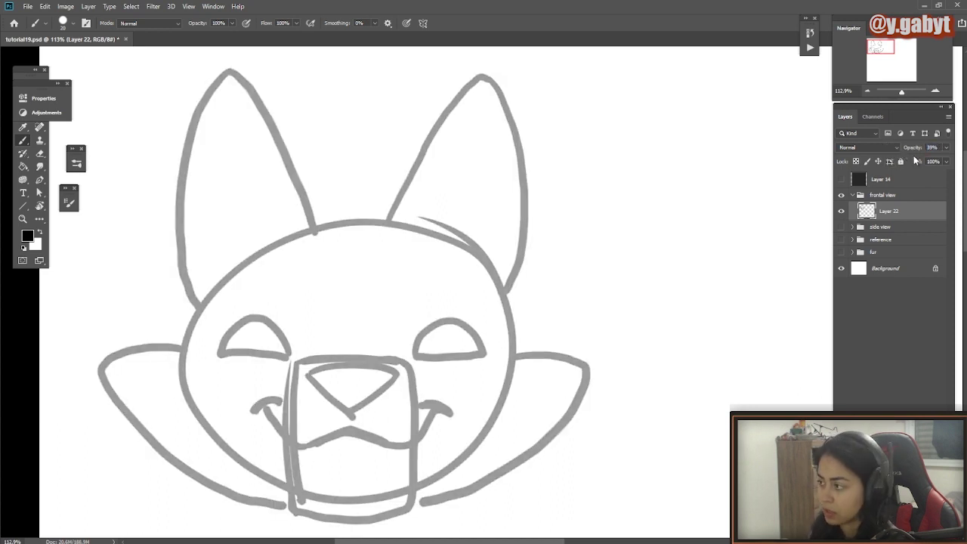
drag(916, 150, 903, 146)
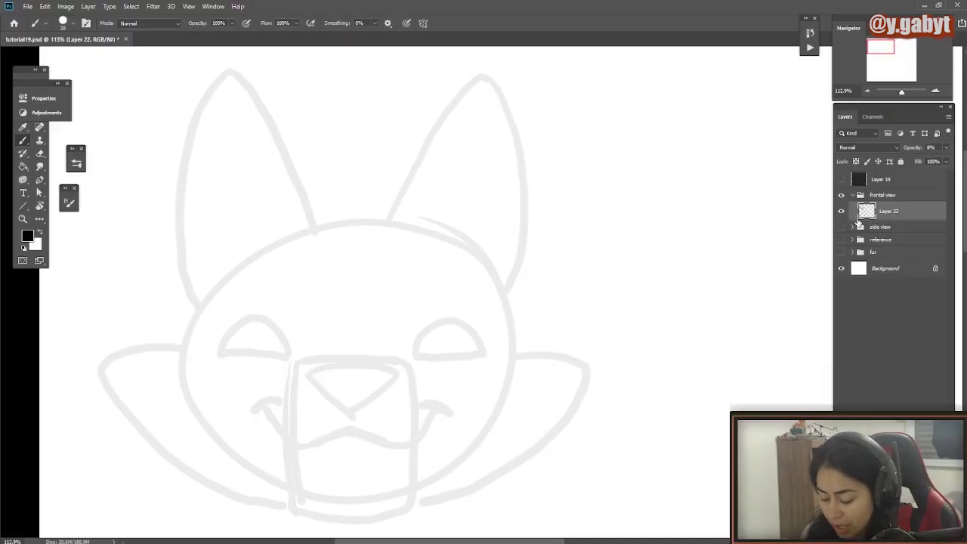
key(ctrl+shift+n)
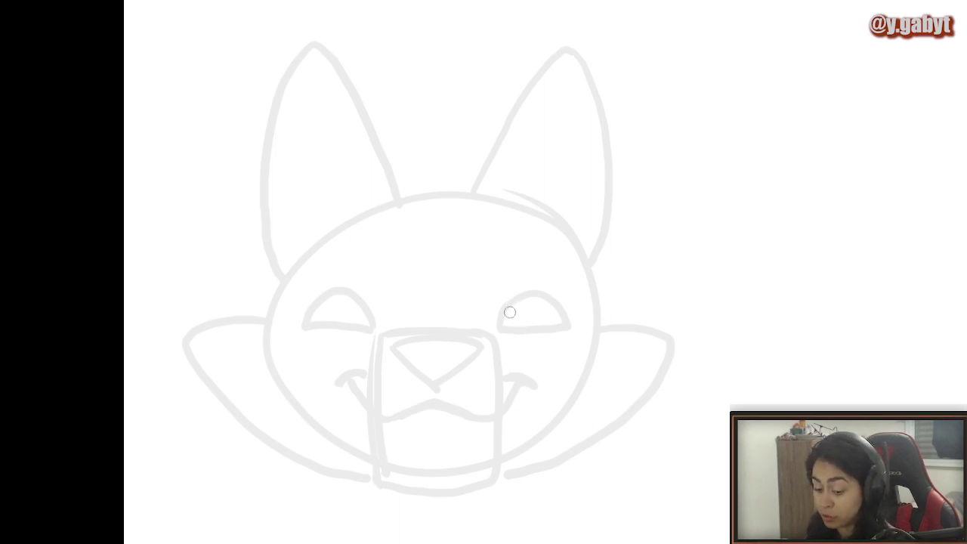
Step: Lock the transparent pixels of the faded sketch layer, Layer 22, and return to the full-screen canvas view
key(alt)
key(alt)
key(Tab)
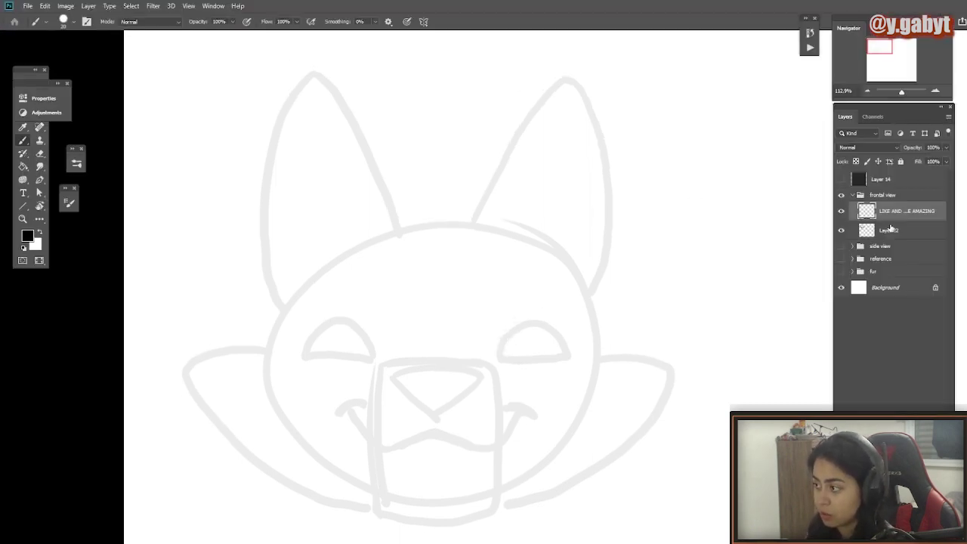
click(890, 230)
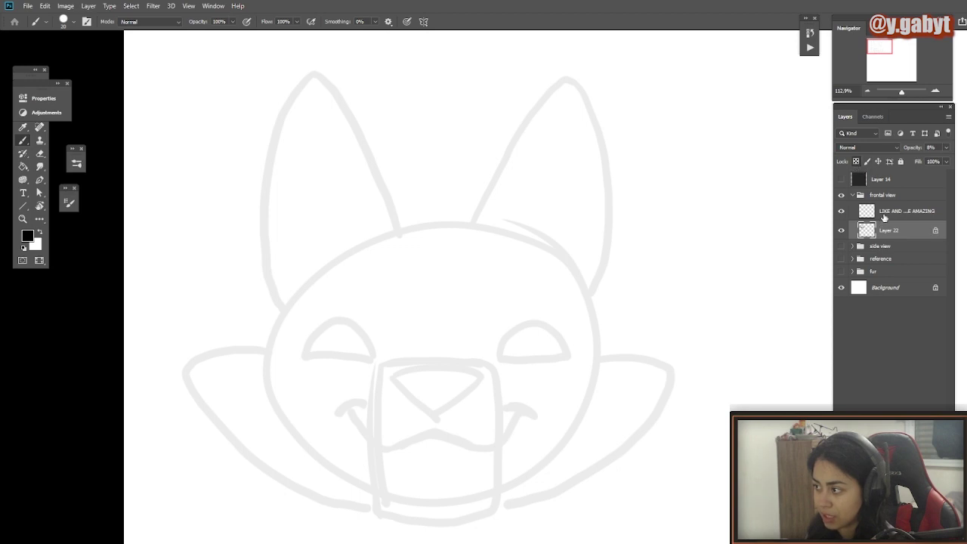
key(f)
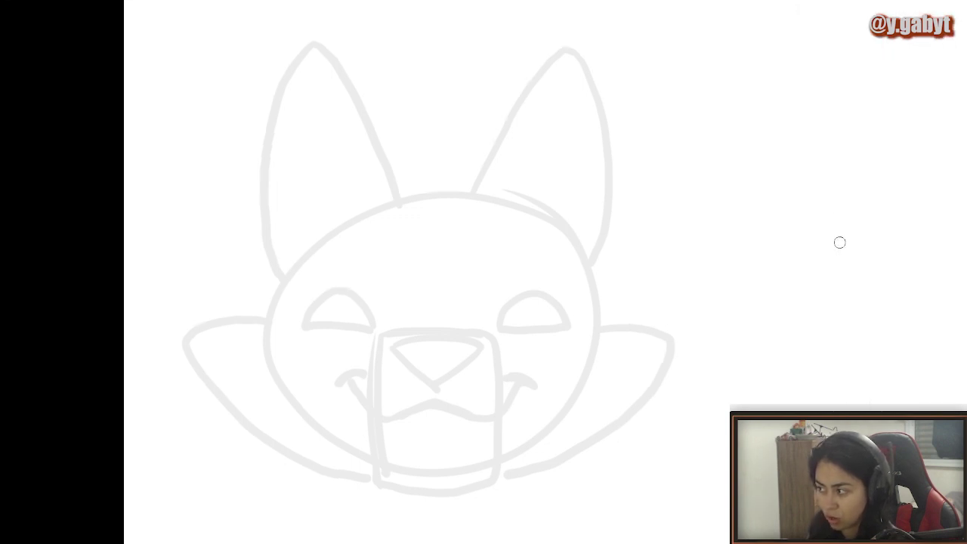
drag(492, 327, 561, 319)
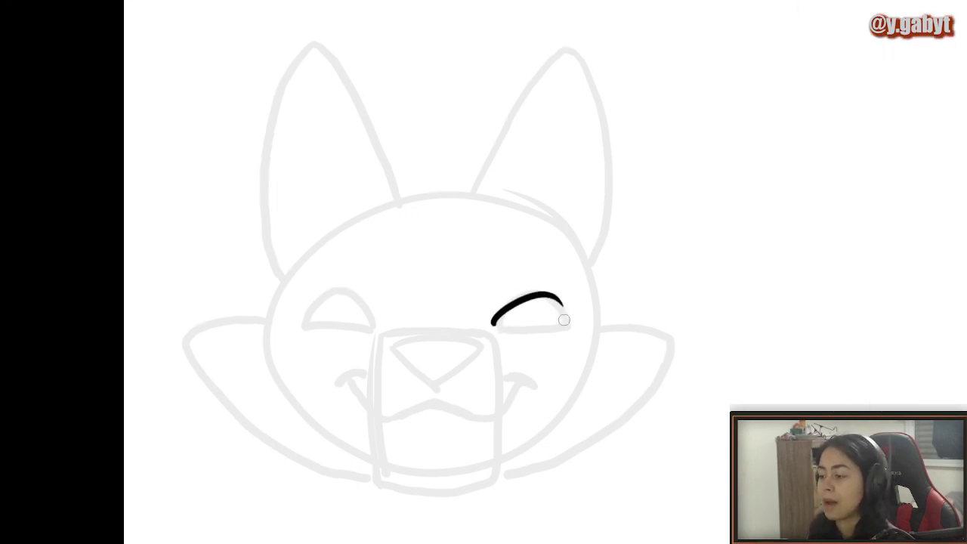
key(ctrl+z)
mouse_move(544, 352)
mouse_down()
mouse_move(563, 296)
mouse_move(546, 333)
mouse_up()
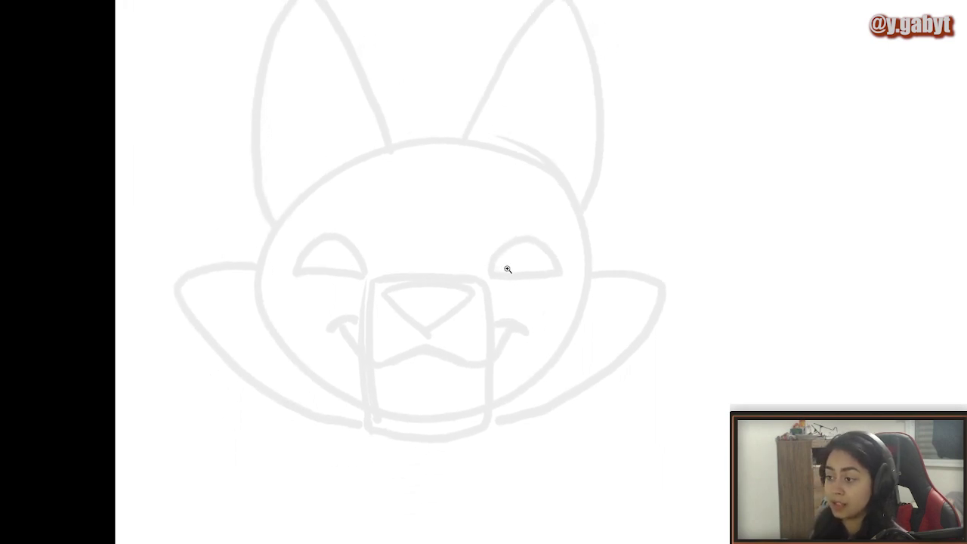
drag(507, 269, 522, 280)
drag(533, 270, 512, 292)
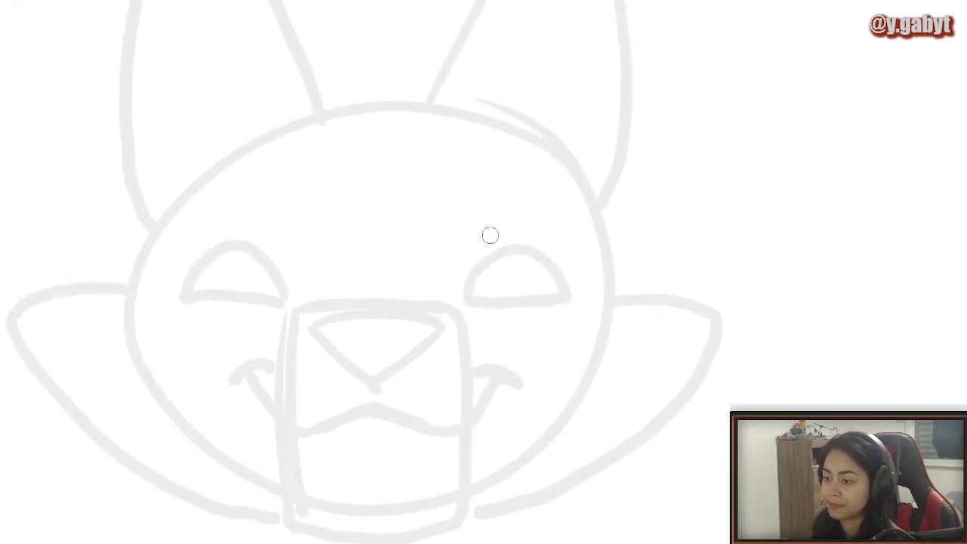
drag(490, 236, 517, 211)
drag(488, 276, 569, 244)
key(ctrl+z)
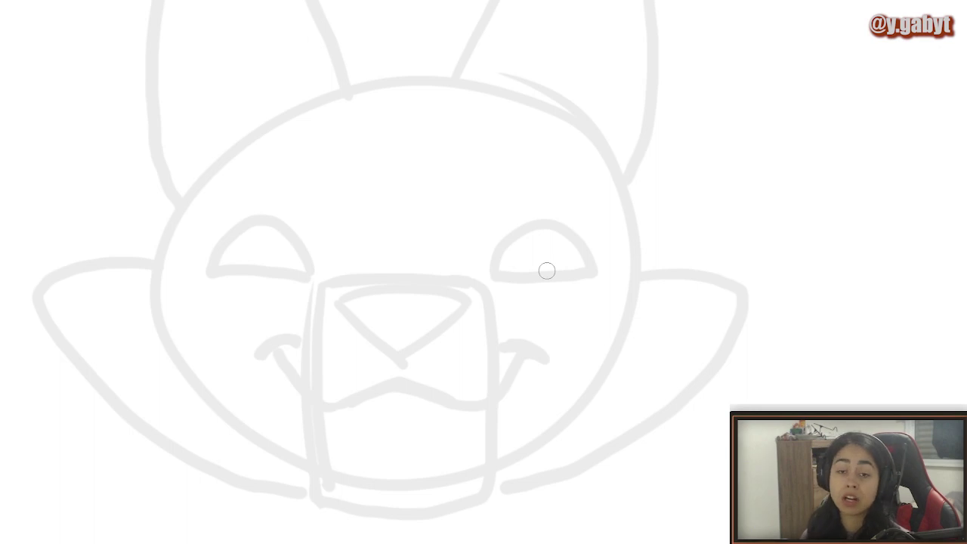
Step: Ink the right-hand eye with a thick arched upper lid, a pointed outer lash and a thin lower lid line
mouse_move(486, 274)
mouse_down()
mouse_move(509, 238)
mouse_move(578, 238)
mouse_up()
drag(493, 260, 584, 240)
key(ctrl+z)
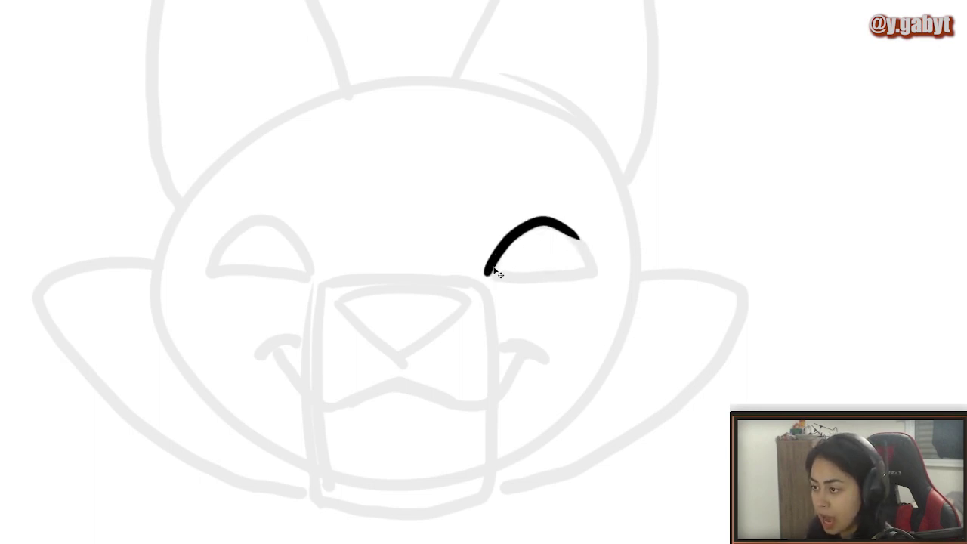
mouse_move(520, 234)
mouse_down()
mouse_move(603, 265)
mouse_move(494, 274)
mouse_move(560, 283)
mouse_move(503, 282)
mouse_move(596, 274)
mouse_up()
key(ctrl+z)
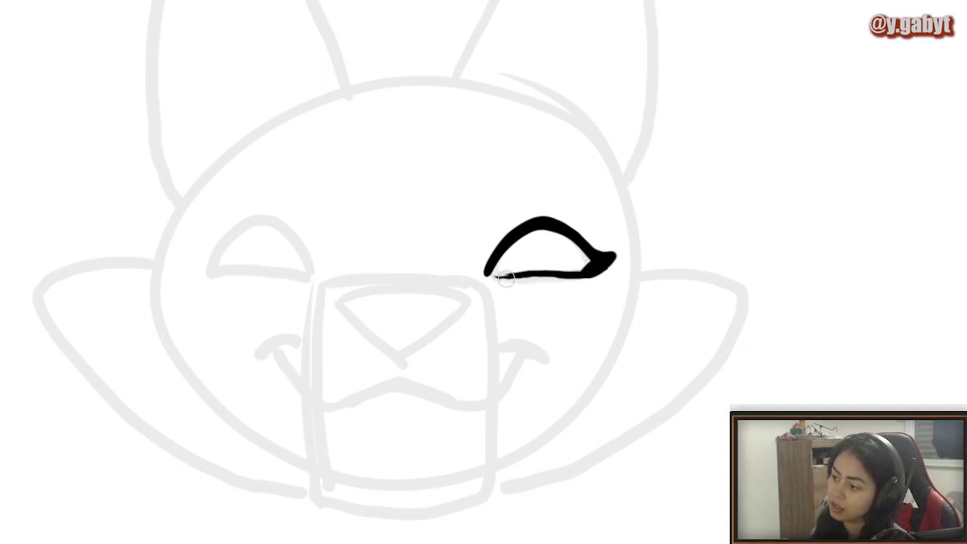
mouse_move(504, 277)
mouse_down()
mouse_move(579, 277)
mouse_move(493, 277)
mouse_up()
key(ctrl+z)
mouse_move(565, 329)
mouse_down()
mouse_move(573, 299)
mouse_move(597, 298)
mouse_up()
key(ctrl+z)
key(ctrl+z)
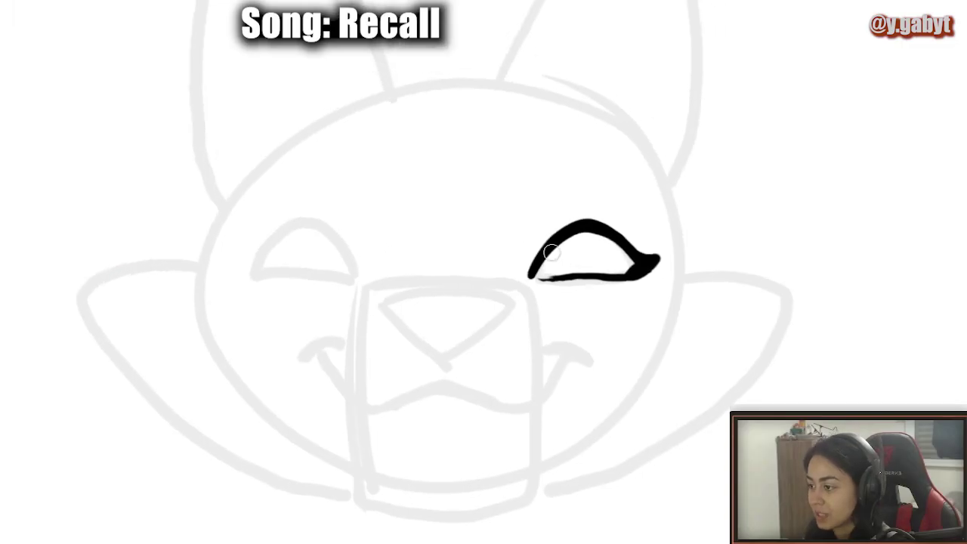
Step: Draw a round iris outline inside the inked eye and a solid black pupil at its centre
mouse_move(557, 243)
mouse_down()
mouse_move(553, 273)
mouse_move(601, 276)
mouse_move(602, 250)
mouse_up()
drag(878, 207, 840, 188)
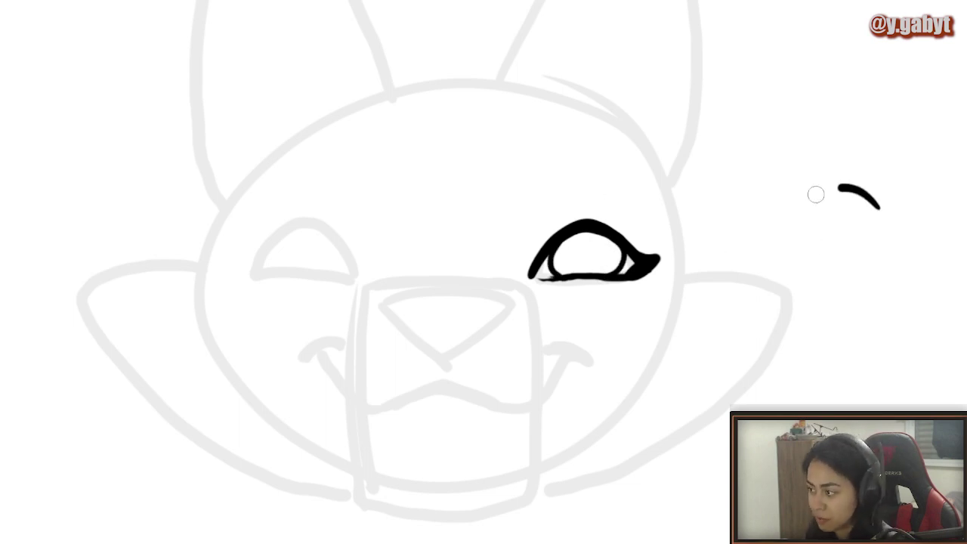
key(ctrl+z)
mouse_move(624, 231)
mouse_down()
mouse_move(610, 262)
mouse_move(581, 251)
mouse_up()
key(ctrl+z)
key(ctrl+z)
mouse_move(585, 253)
mouse_down()
mouse_move(550, 265)
mouse_move(553, 229)
mouse_up()
key(ctrl+z)
drag(498, 257, 550, 240)
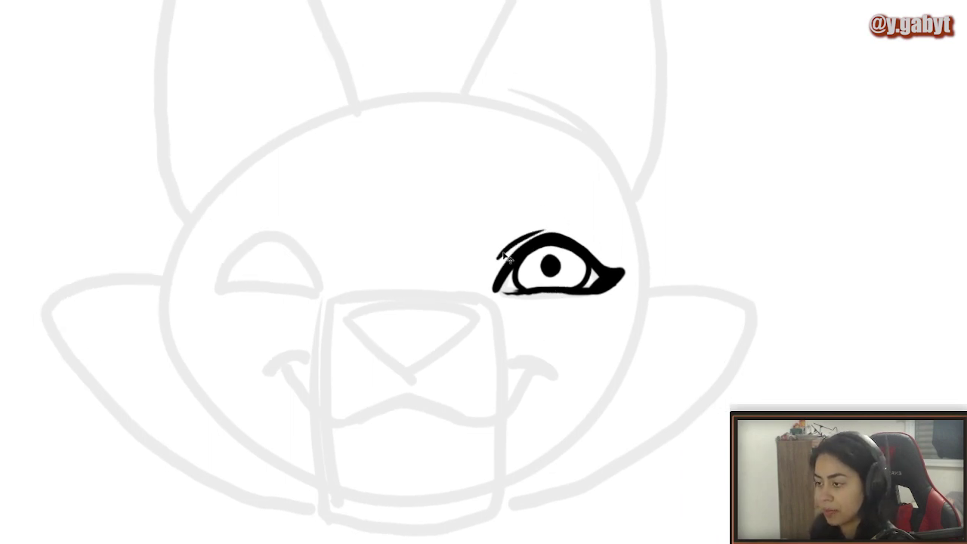
key(ctrl+z)
drag(496, 262, 527, 230)
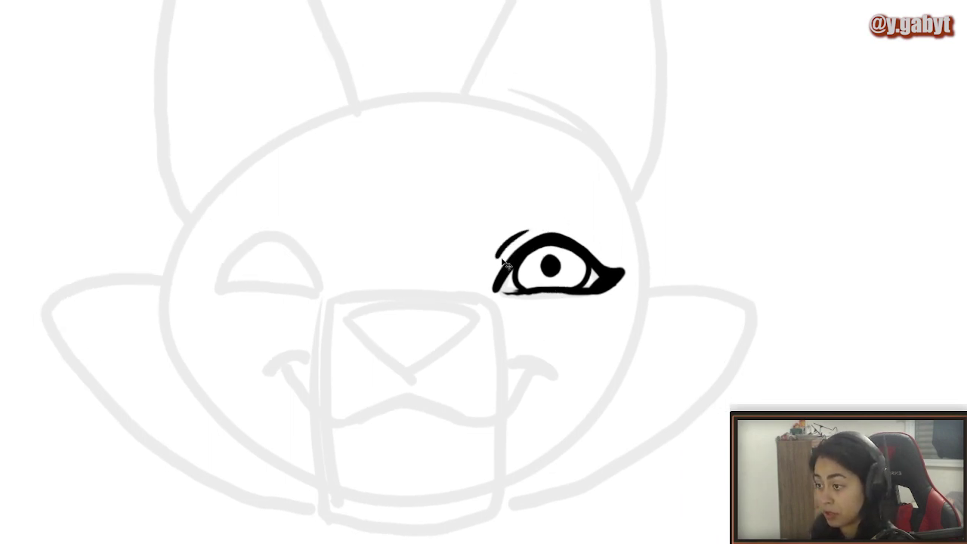
key(ctrl+z)
drag(497, 261, 564, 224)
key(ctrl+z)
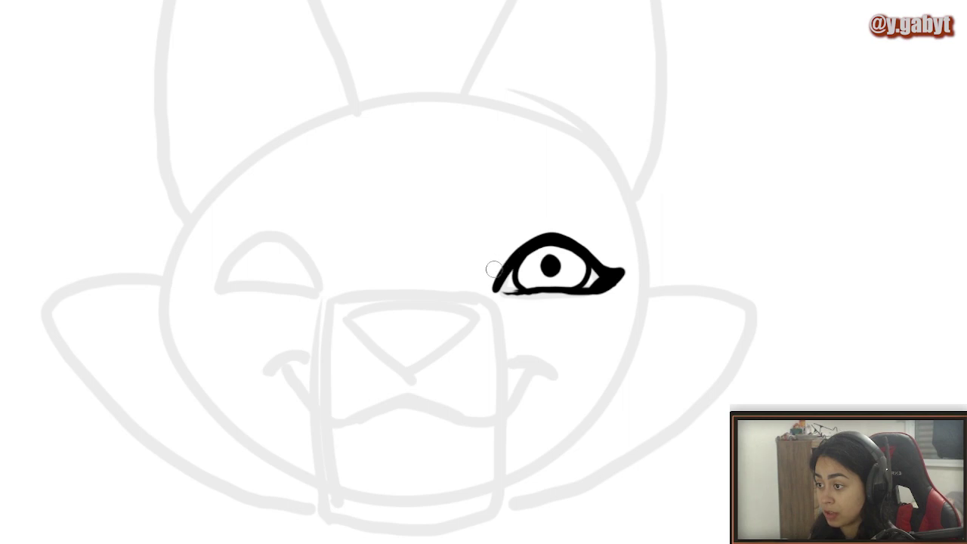
mouse_move(485, 282)
mouse_down()
mouse_move(503, 237)
mouse_move(535, 217)
mouse_move(568, 228)
mouse_up()
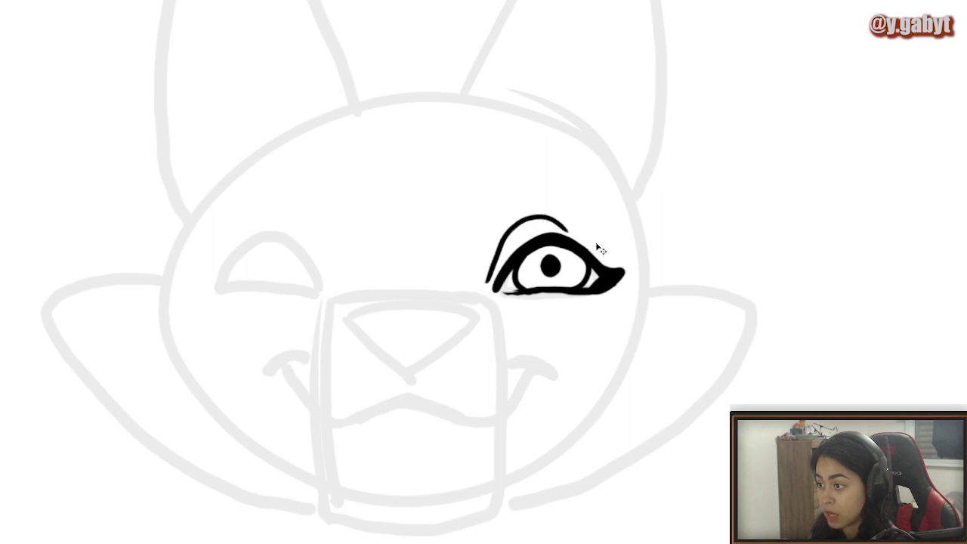
key(ctrl+z)
Step: Draw the eyelid crease with a slanted line beside the eye's inner corner and an arched line above the upper lid
mouse_move(483, 281)
mouse_down()
mouse_move(514, 221)
mouse_move(537, 211)
mouse_up()
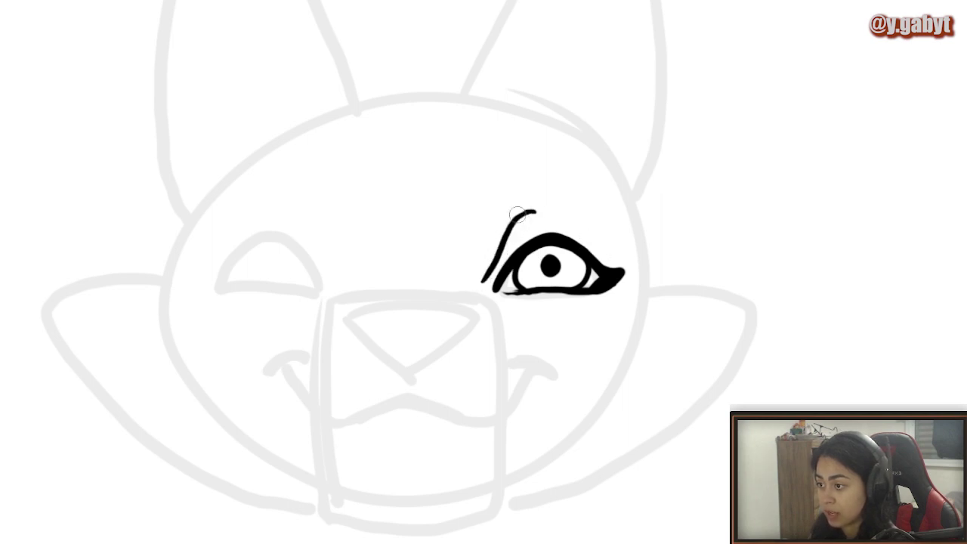
mouse_move(487, 230)
mouse_down()
mouse_move(546, 210)
mouse_move(602, 267)
mouse_up()
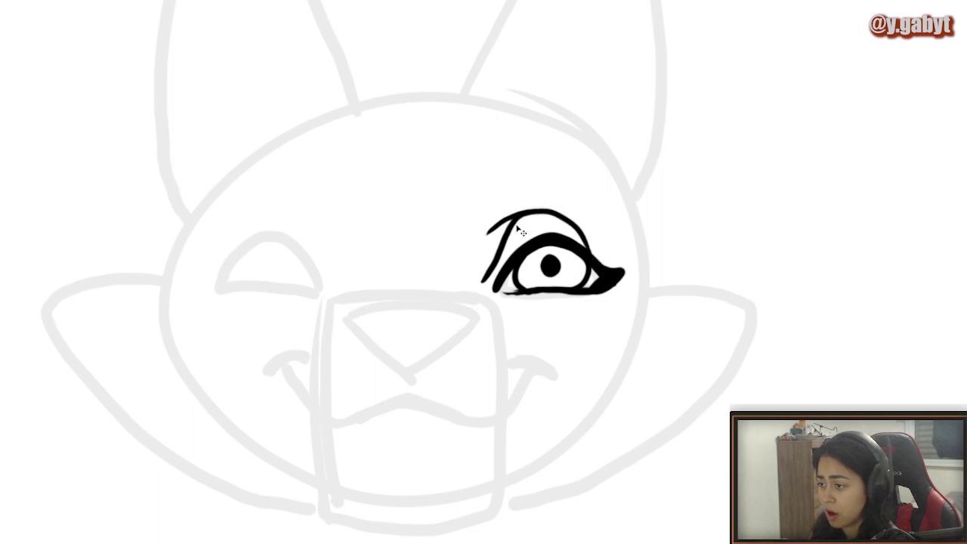
key(ctrl+z)
drag(505, 219, 583, 238)
drag(559, 416, 576, 421)
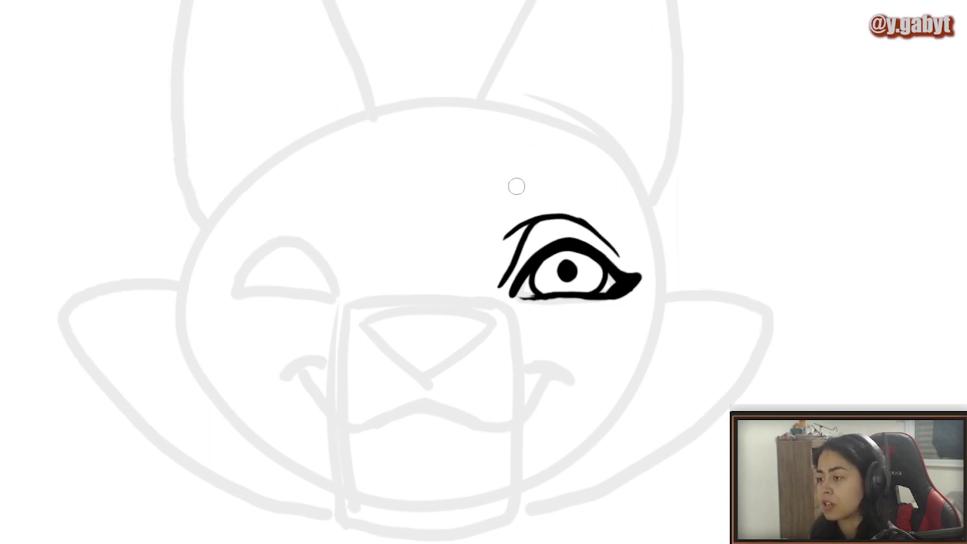
mouse_move(515, 186)
mouse_down()
mouse_move(570, 156)
mouse_move(583, 191)
mouse_up()
key(ctrl+z)
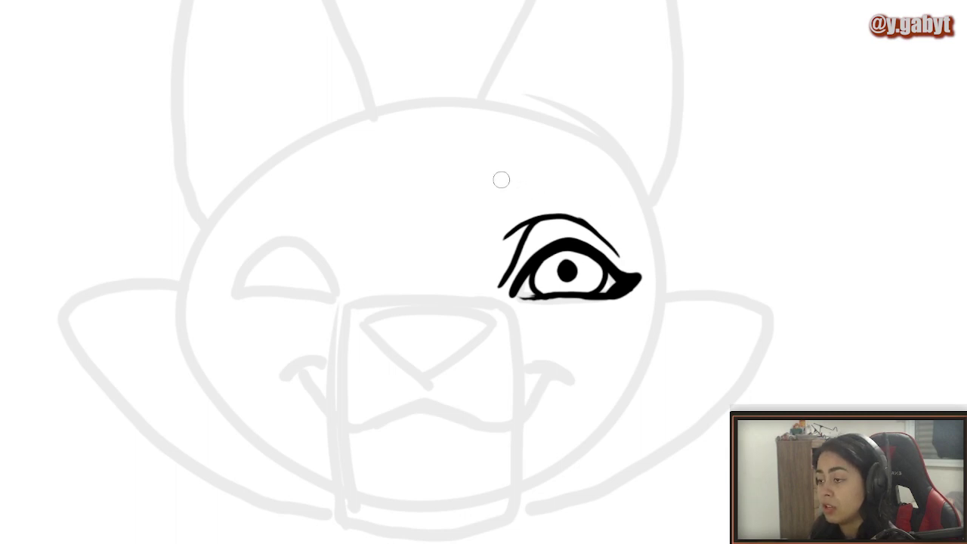
mouse_move(502, 188)
mouse_down()
mouse_move(527, 134)
mouse_move(545, 144)
mouse_move(557, 176)
mouse_move(523, 201)
mouse_move(503, 173)
mouse_move(542, 136)
mouse_move(528, 192)
mouse_move(549, 175)
mouse_move(502, 165)
mouse_move(586, 159)
mouse_move(617, 182)
mouse_move(637, 221)
mouse_move(592, 188)
mouse_move(499, 187)
mouse_up()
key(ctrl+z)
key(ctrl+z)
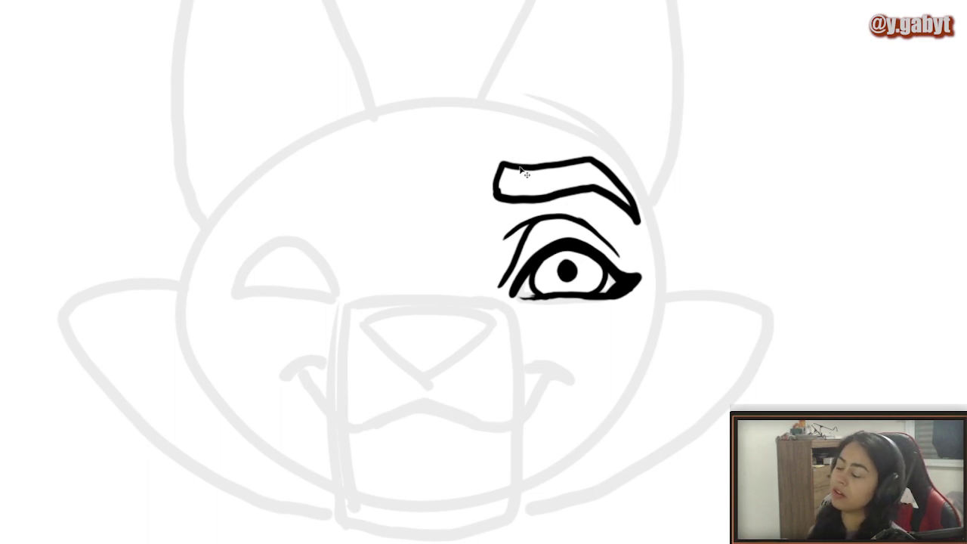
key(ctrl+z)
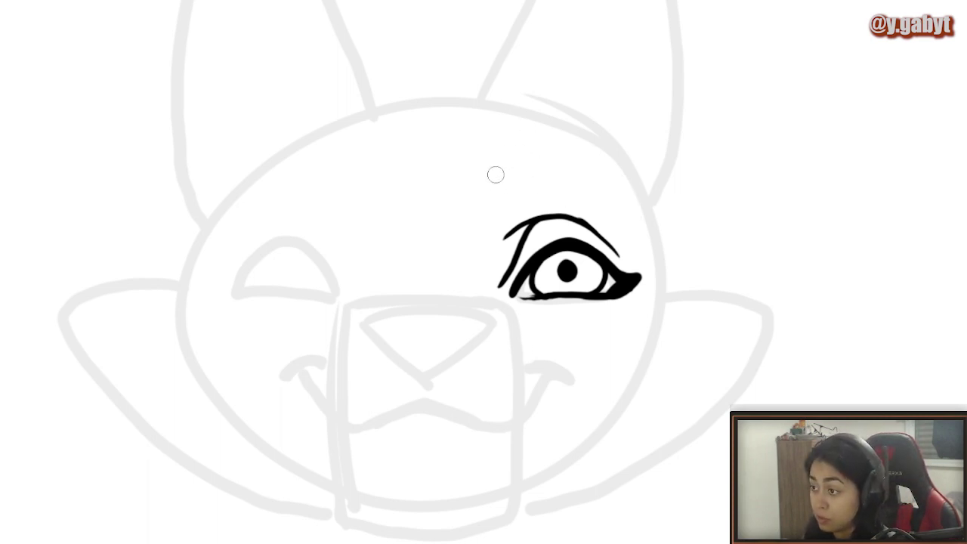
Step: Outline a thick arched eyebrow above the inked eye, with a fur tuft at the inner end and a tapered outer end
mouse_move(498, 189)
mouse_down()
mouse_move(502, 149)
mouse_move(522, 136)
mouse_move(582, 160)
mouse_move(589, 198)
mouse_move(499, 188)
mouse_up()
mouse_move(487, 272)
mouse_down()
mouse_move(449, 271)
mouse_move(465, 282)
mouse_up()
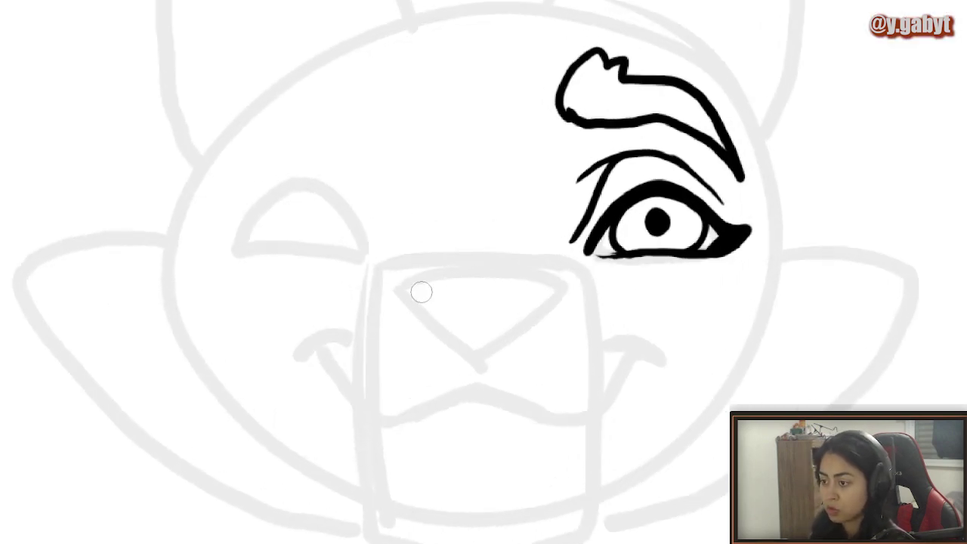
mouse_move(401, 285)
mouse_down()
mouse_move(481, 271)
mouse_move(563, 282)
mouse_move(555, 304)
mouse_move(430, 364)
mouse_up()
key(ctrl+z)
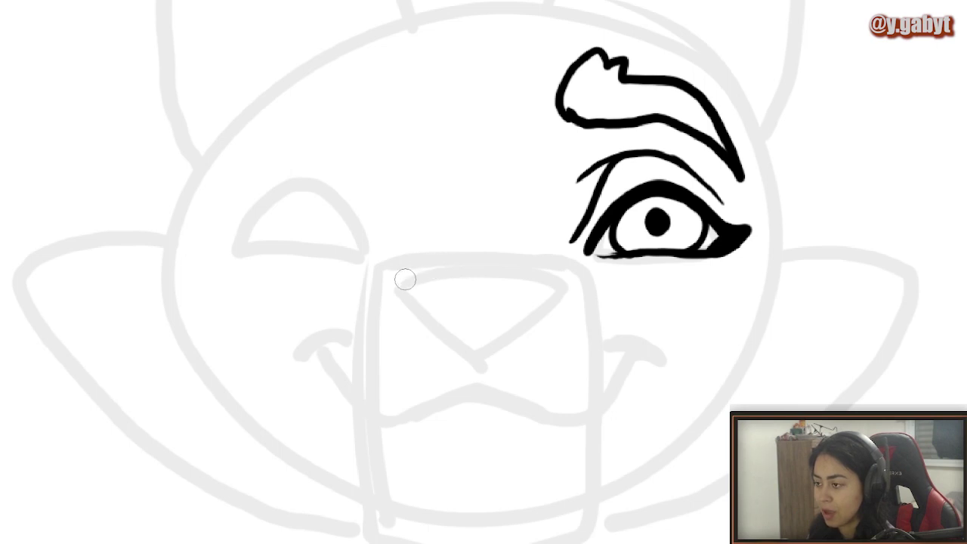
drag(405, 277, 537, 270)
key(ctrl+z)
mouse_move(395, 275)
mouse_down()
mouse_move(458, 259)
mouse_move(546, 274)
mouse_up()
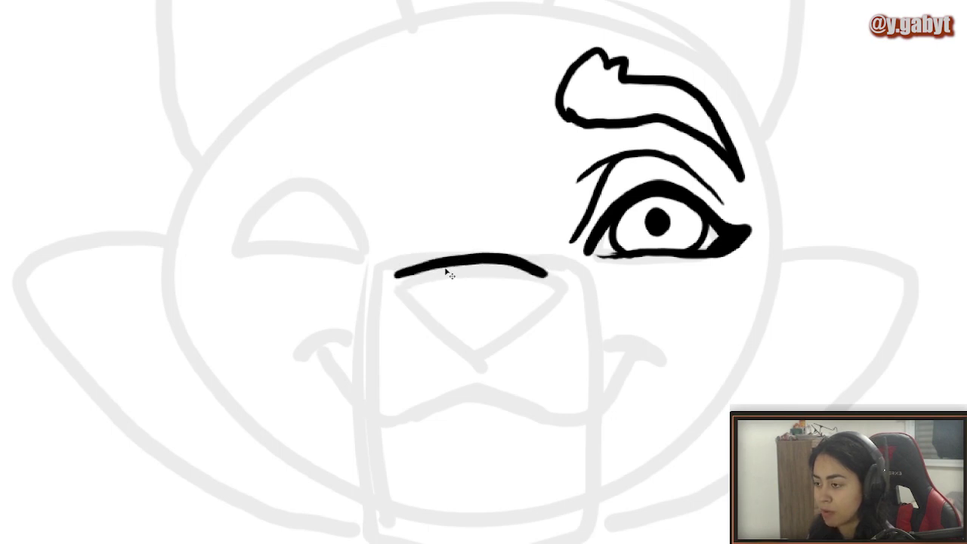
key(ctrl+z)
mouse_move(401, 276)
mouse_down()
mouse_move(474, 259)
mouse_move(530, 271)
mouse_up()
key(ctrl+z)
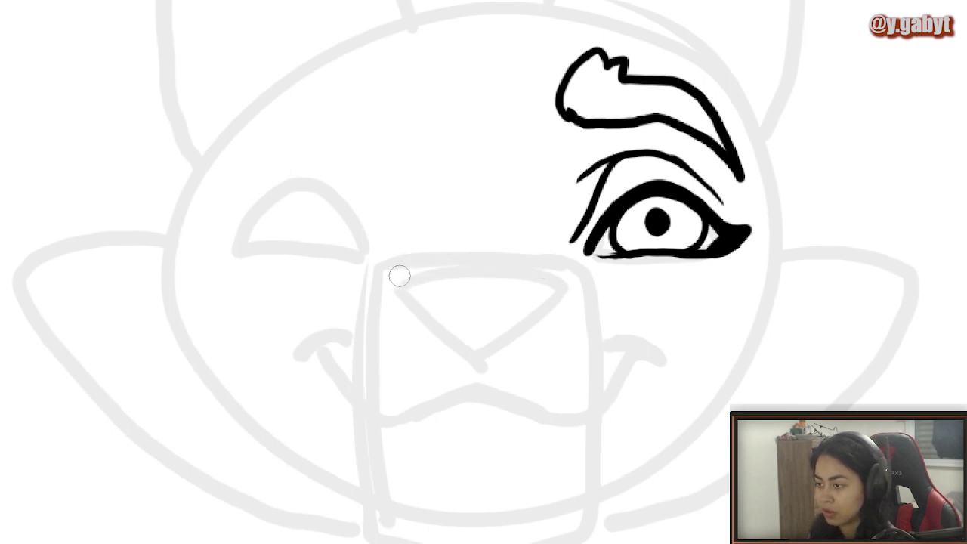
mouse_move(400, 276)
mouse_down()
mouse_move(479, 255)
mouse_move(529, 261)
mouse_move(568, 282)
mouse_up()
key(ctrl+z)
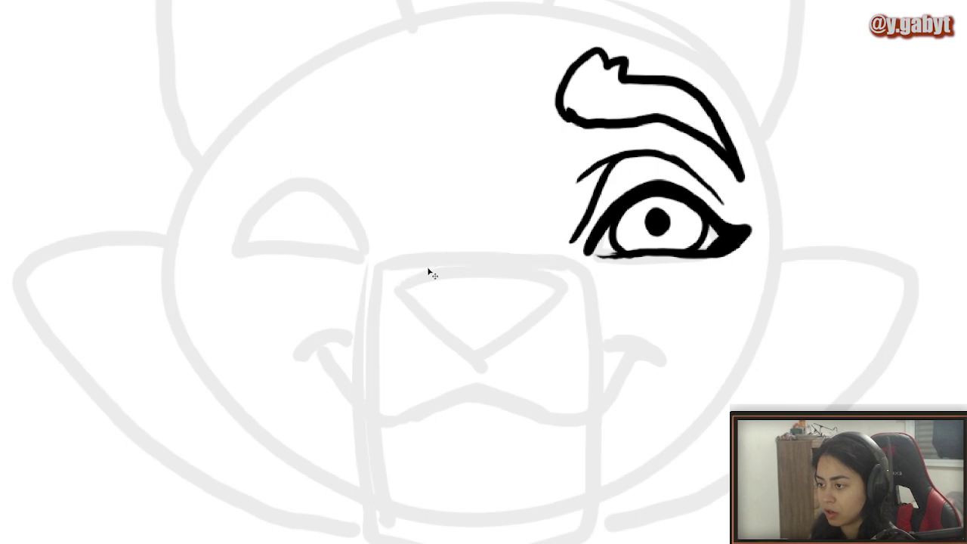
mouse_move(399, 275)
mouse_down()
mouse_move(510, 251)
mouse_move(567, 268)
mouse_move(573, 291)
mouse_move(573, 275)
mouse_move(572, 301)
mouse_move(462, 369)
mouse_up()
key(ctrl+z)
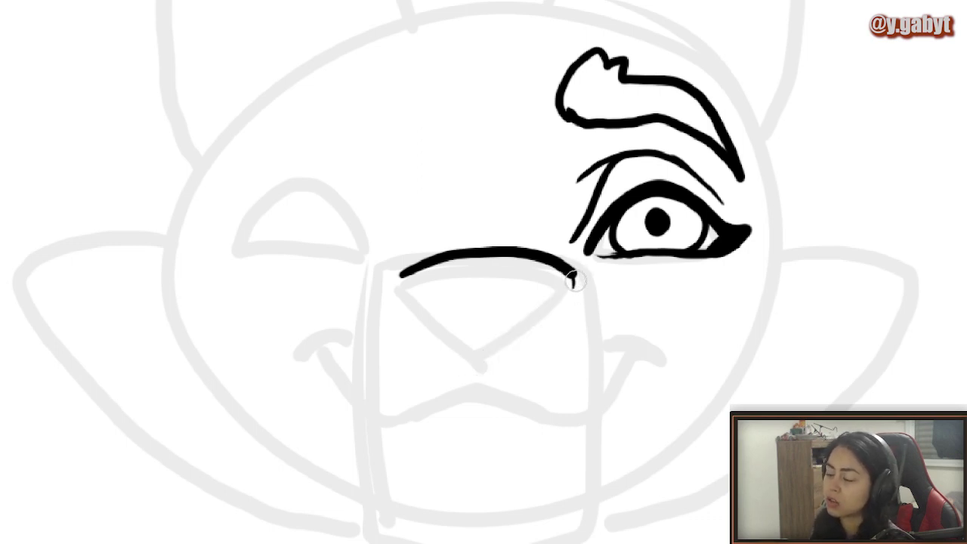
Step: Ink the nose's side edge from the end of its top arc, curving down and inward toward the nostril
drag(572, 277, 558, 328)
key(ctrl+z)
drag(573, 276, 576, 317)
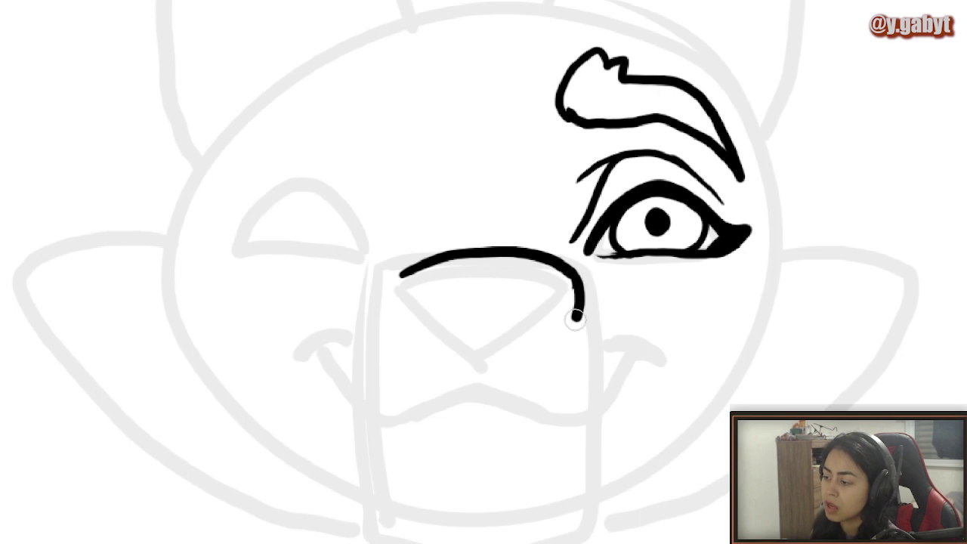
key(ctrl+z)
mouse_move(573, 270)
mouse_down()
mouse_move(576, 320)
mouse_move(542, 321)
mouse_move(535, 300)
mouse_move(529, 312)
mouse_up()
Step: Complete the nose with solid oval nostrils, a rounded lower edge, a short vertical centre line and a small crease beneath the top arc
mouse_move(447, 310)
mouse_down()
mouse_move(454, 287)
mouse_move(450, 326)
mouse_up()
drag(483, 367, 553, 339)
drag(490, 327, 493, 369)
mouse_move(402, 274)
mouse_down()
mouse_move(415, 323)
mouse_move(491, 370)
mouse_up()
drag(524, 267, 460, 267)
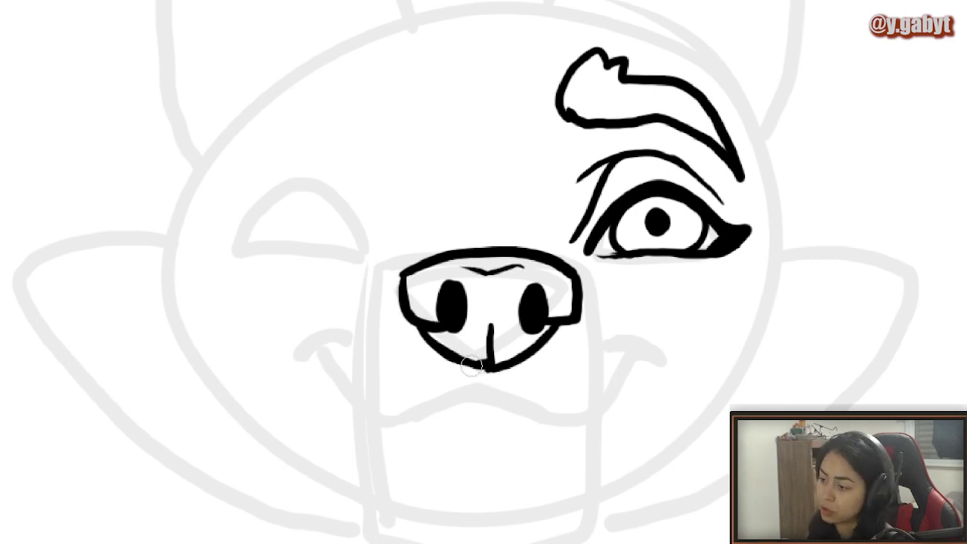
Step: Draw a simplified angular nose outline beside the muzzle as an example, and remove it with a lasso selection
drag(628, 309, 545, 295)
mouse_move(570, 394)
mouse_down()
mouse_move(744, 334)
mouse_move(733, 400)
mouse_move(649, 472)
mouse_up()
mouse_move(651, 468)
mouse_down()
mouse_move(597, 412)
mouse_move(651, 466)
mouse_up()
key(ctrl+z)
key(l)
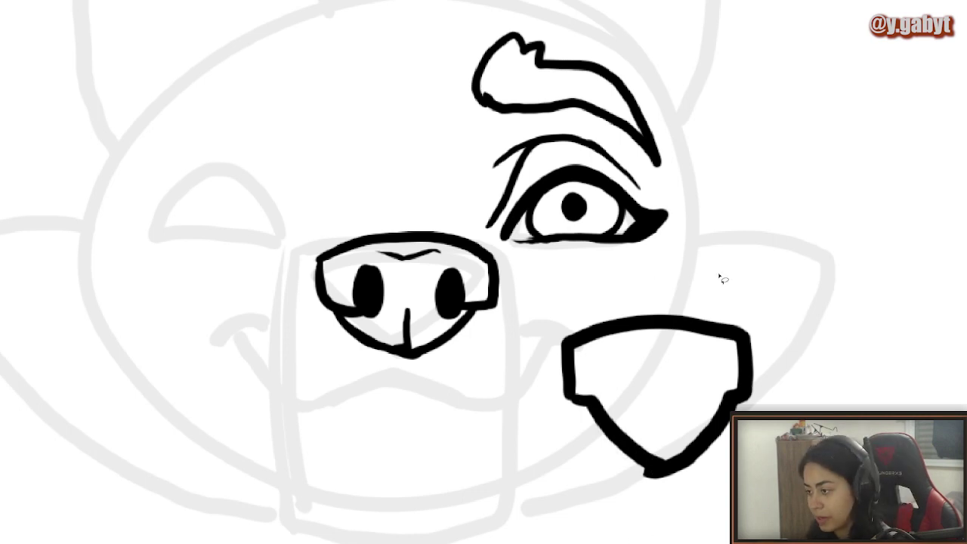
drag(707, 270, 717, 274)
key(Delete)
key(ctrl+d)
Step: Ink a short vertical line below the nose, the two sloping upper-lip lines, and the right-hand smile ending in a curled corner
drag(422, 317, 476, 316)
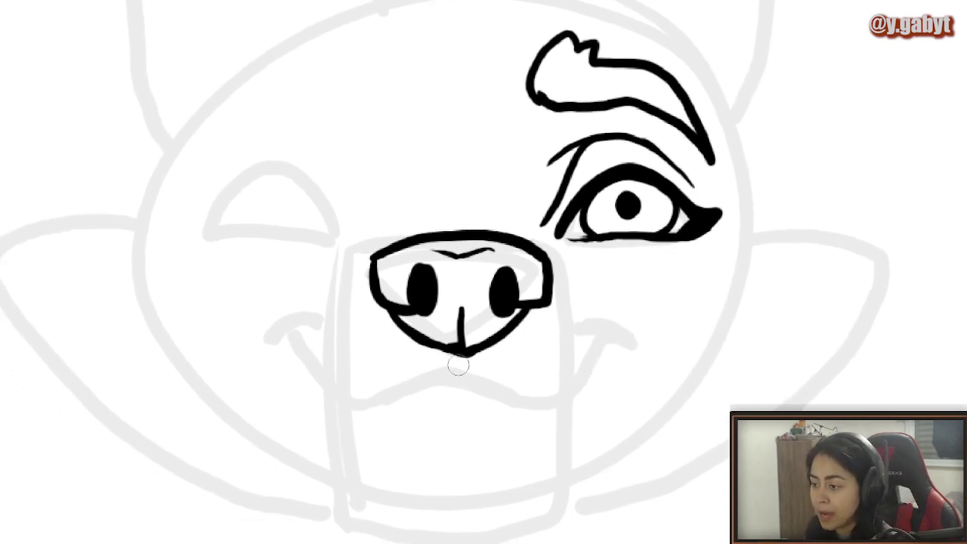
drag(459, 349, 458, 379)
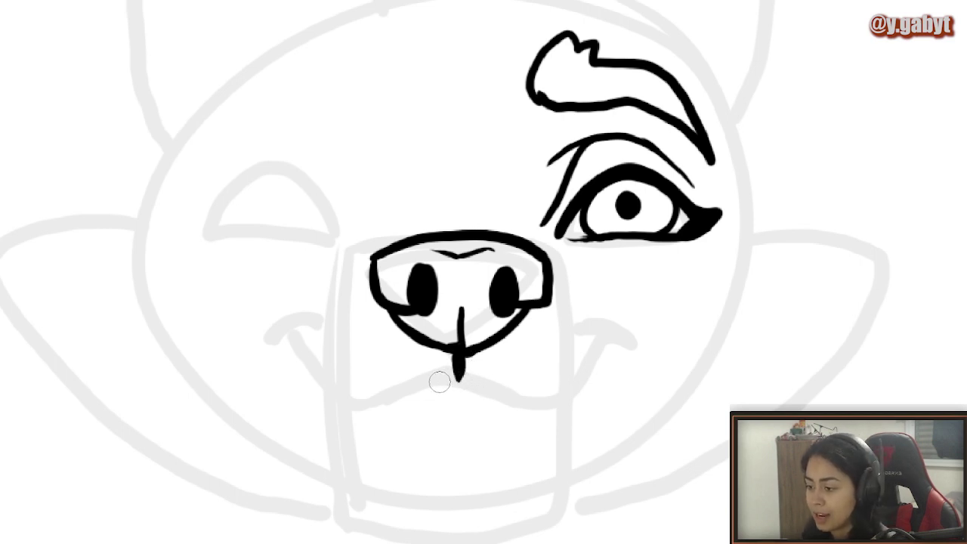
mouse_move(453, 371)
mouse_down()
mouse_move(500, 392)
mouse_move(374, 401)
mouse_up()
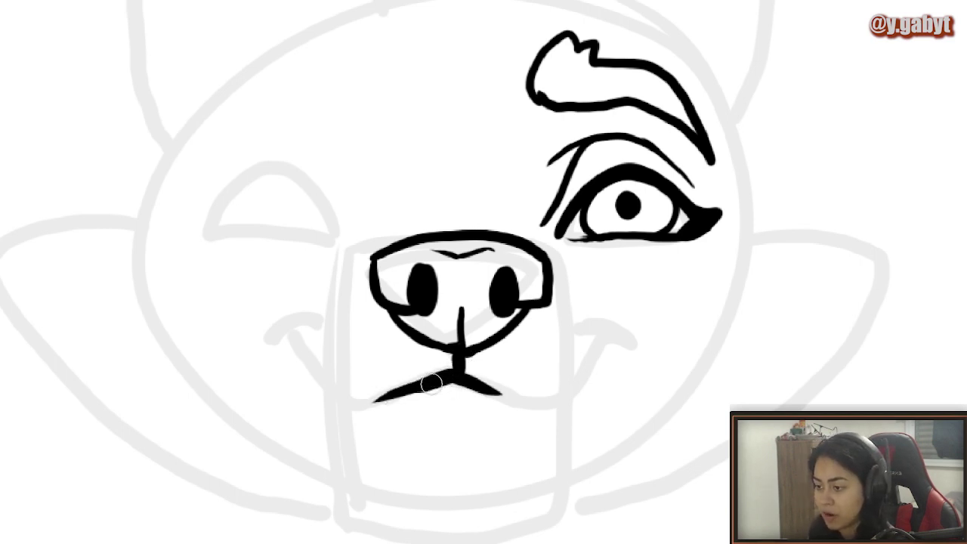
drag(431, 384, 361, 408)
drag(487, 385, 555, 402)
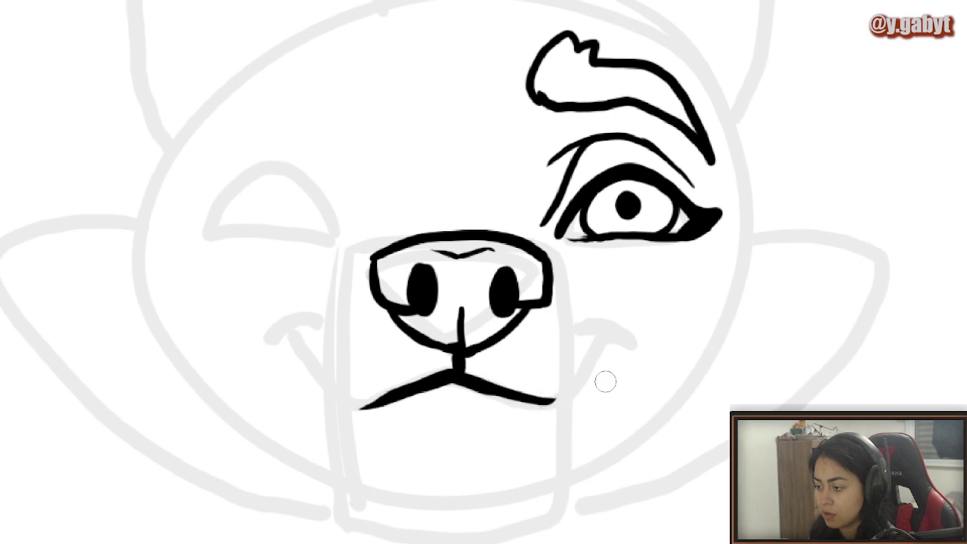
mouse_move(567, 392)
mouse_down()
mouse_move(591, 378)
mouse_move(607, 348)
mouse_up()
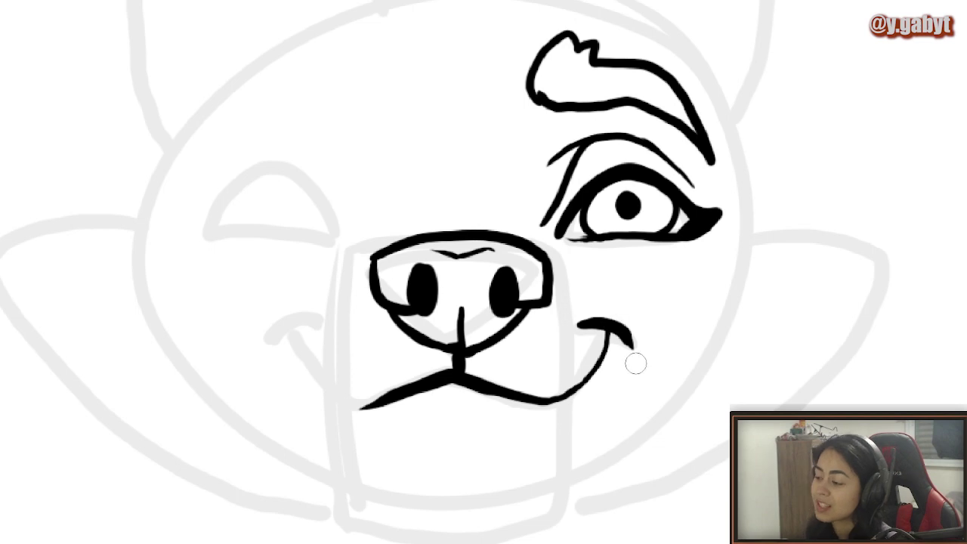
Step: Extend the left-hand lip line into an upward smile curve with a thick arched corner, matching the opposite side
mouse_move(530, 399)
mouse_down()
mouse_move(669, 345)
mouse_move(500, 342)
mouse_up()
key(ctrl+z)
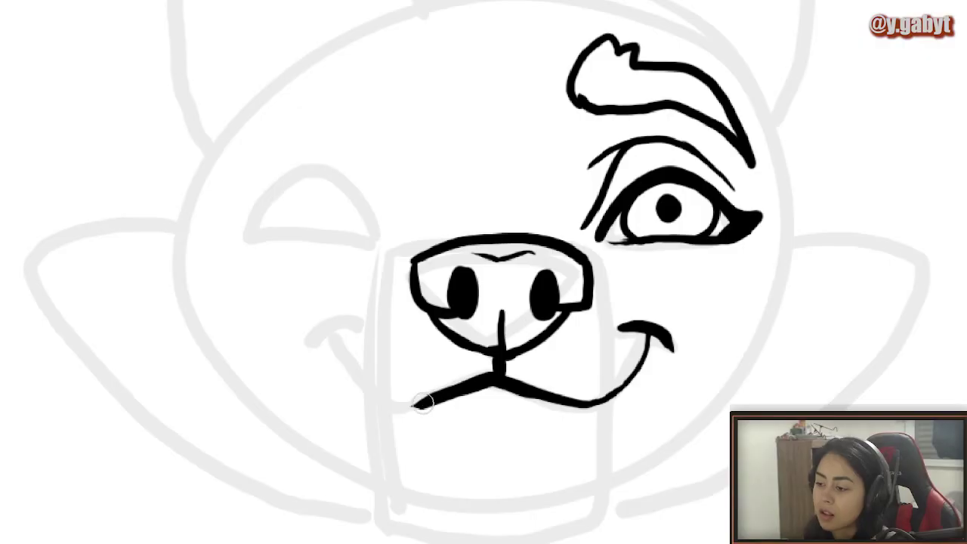
mouse_move(423, 405)
mouse_down()
mouse_move(340, 325)
mouse_move(321, 337)
mouse_move(361, 324)
mouse_move(342, 330)
mouse_up()
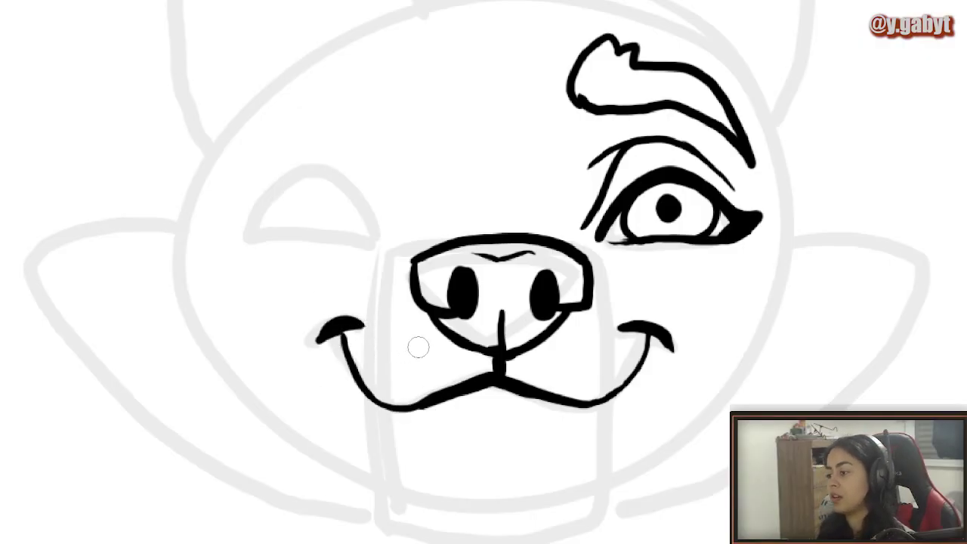
drag(216, 320, 278, 302)
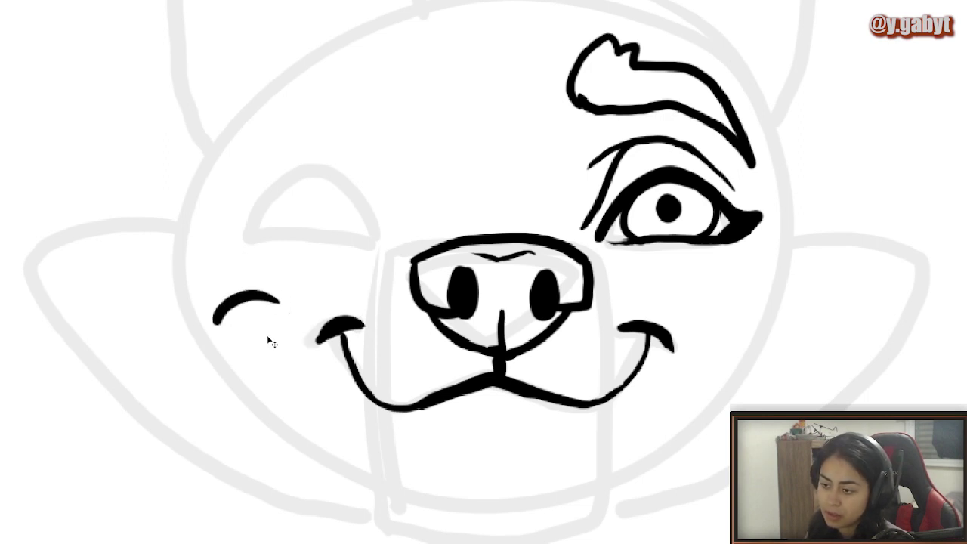
key(ctrl+z)
drag(217, 318, 290, 294)
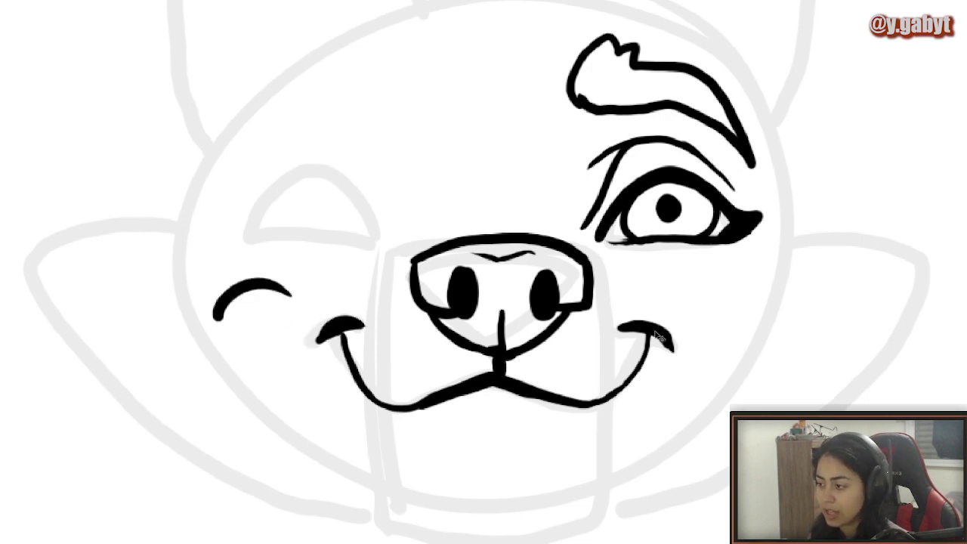
key(ctrl+z)
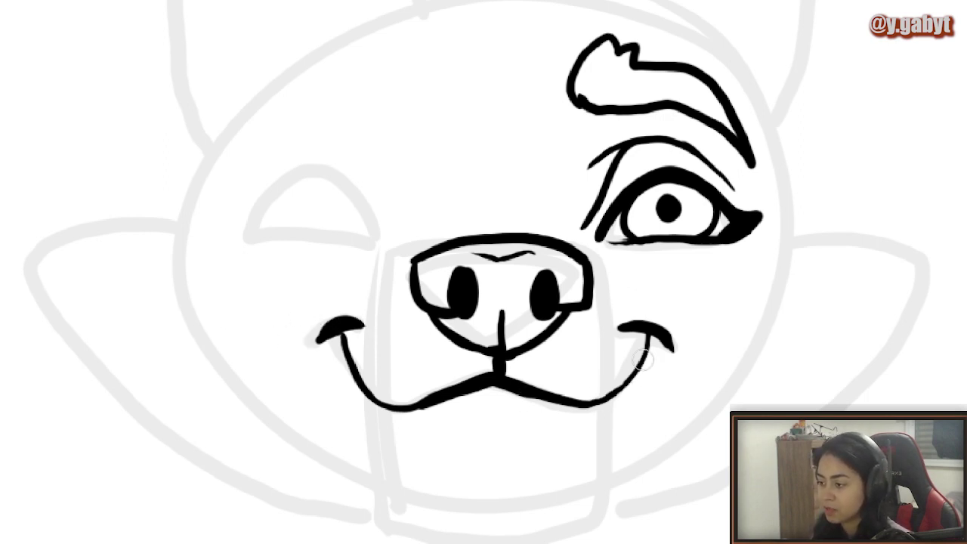
drag(521, 420, 648, 388)
key(ctrl+z)
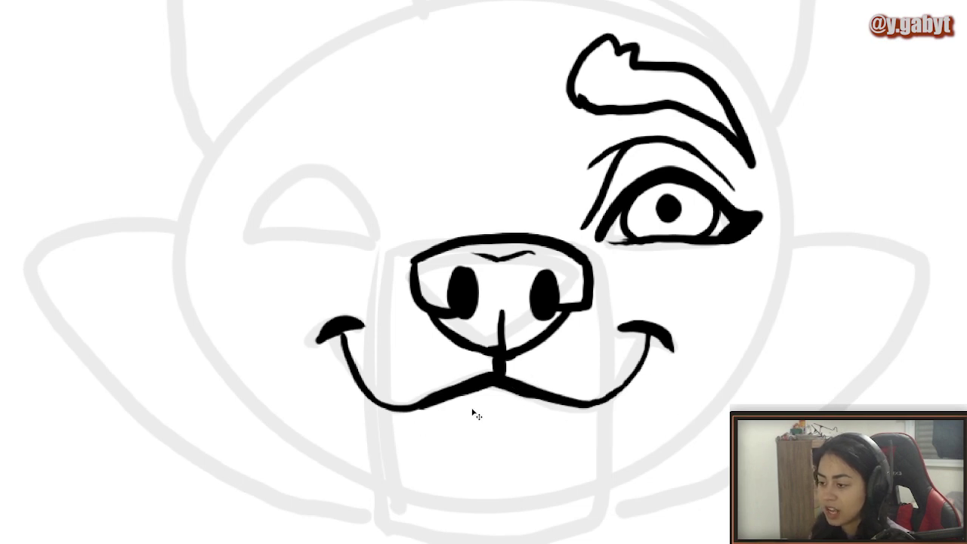
mouse_move(484, 394)
mouse_down()
mouse_move(372, 452)
mouse_move(327, 414)
mouse_up()
key(ctrl+z)
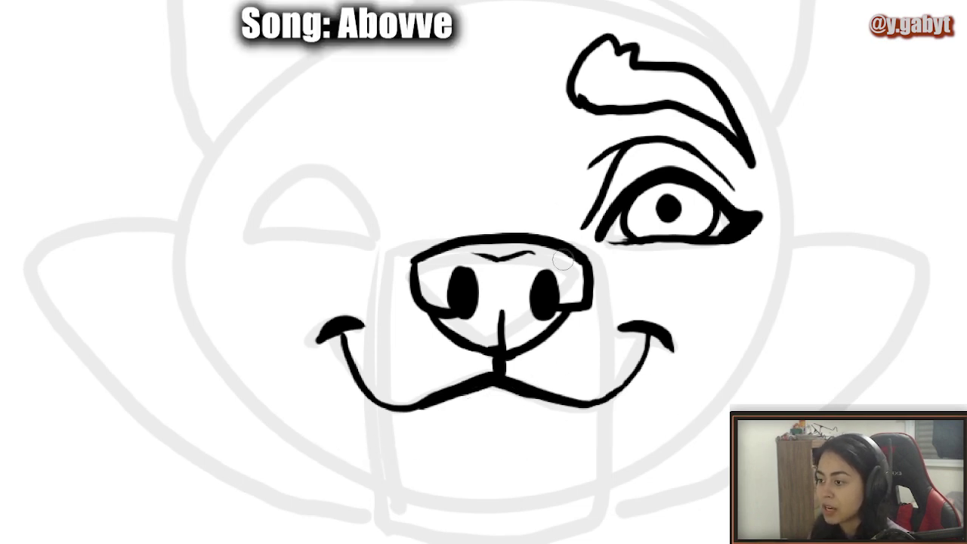
drag(433, 233, 593, 245)
key(ctrl+z)
mouse_move(595, 208)
mouse_down()
mouse_move(740, 187)
mouse_move(756, 215)
mouse_up()
key(ctrl+z)
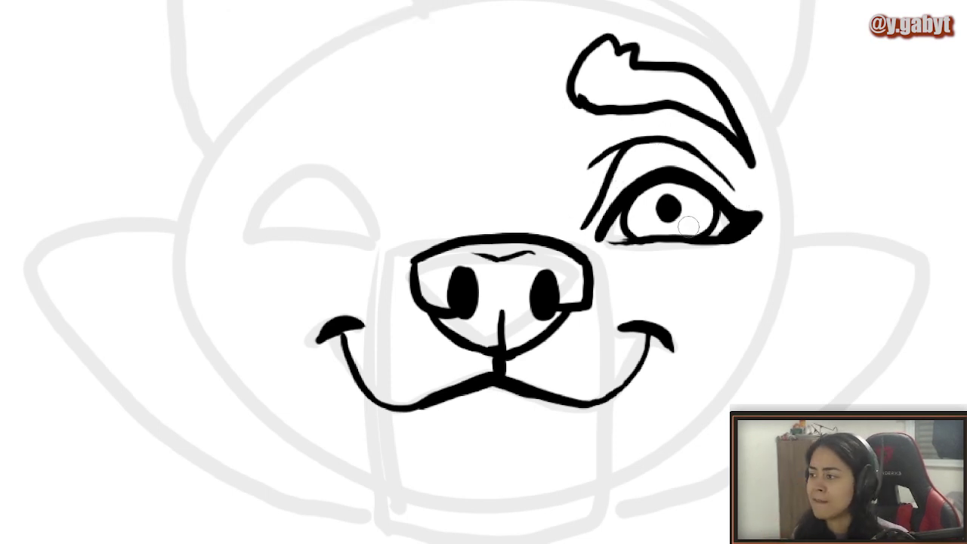
Step: Try an inner contour line from the eyebrow's fur tuft along its curve to the outer end, and undo it
mouse_move(605, 83)
mouse_down()
mouse_move(637, 75)
mouse_move(725, 140)
mouse_up()
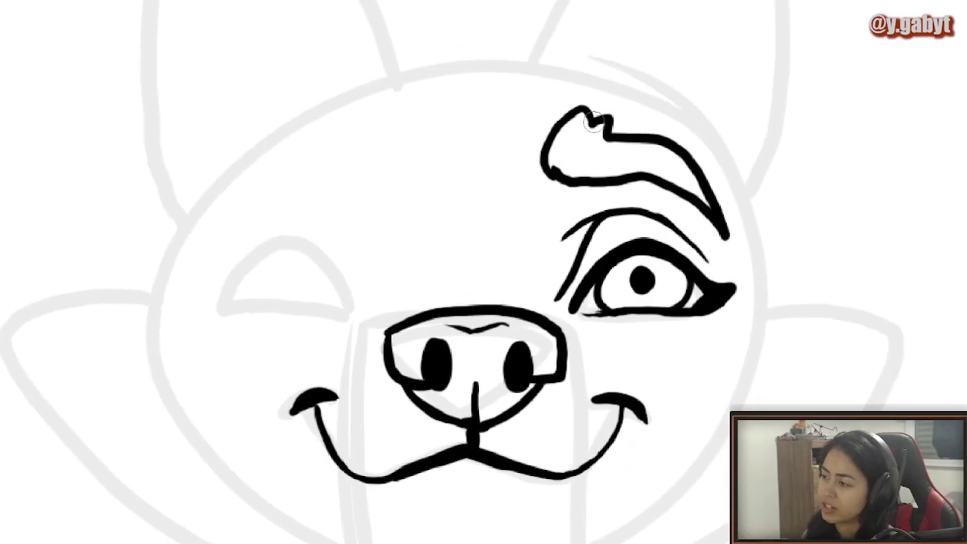
mouse_move(589, 115)
mouse_down()
mouse_move(583, 138)
mouse_move(675, 159)
mouse_move(695, 233)
mouse_up()
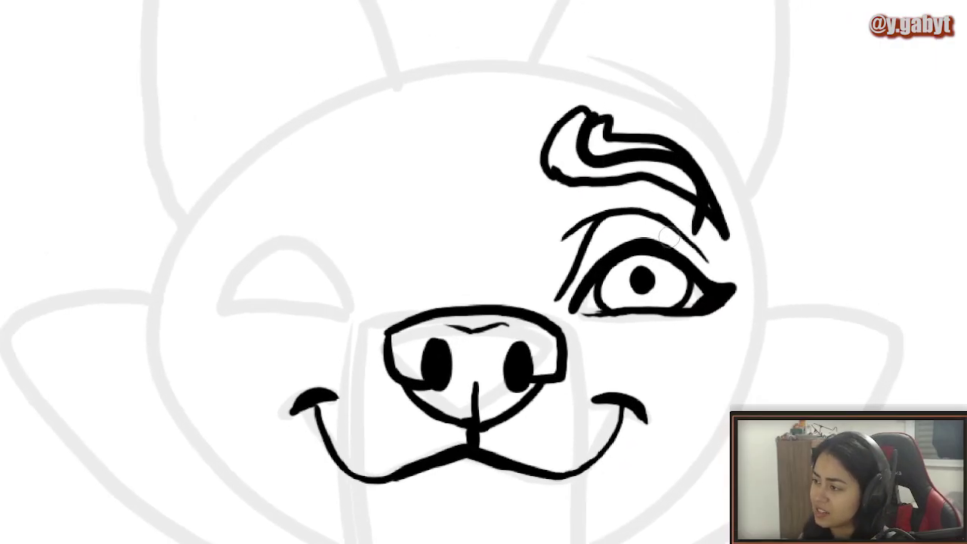
key(ctrl+z)
mouse_move(588, 113)
mouse_down()
mouse_move(761, 196)
mouse_move(737, 244)
mouse_up()
key(ctrl+z)
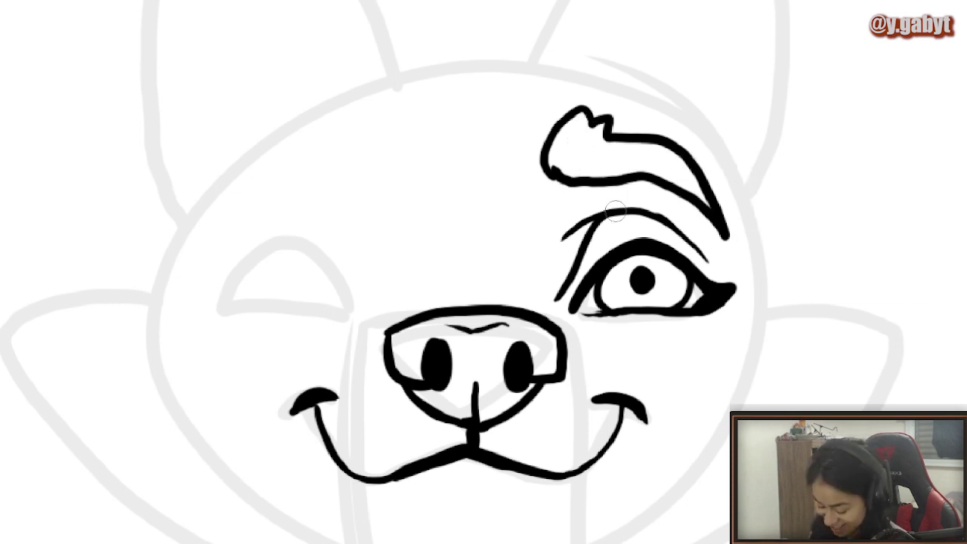
Step: Try a chin outline below the mouth, first as a shallow arc and again as a wide U-shape, and undo it
drag(591, 222, 580, 45)
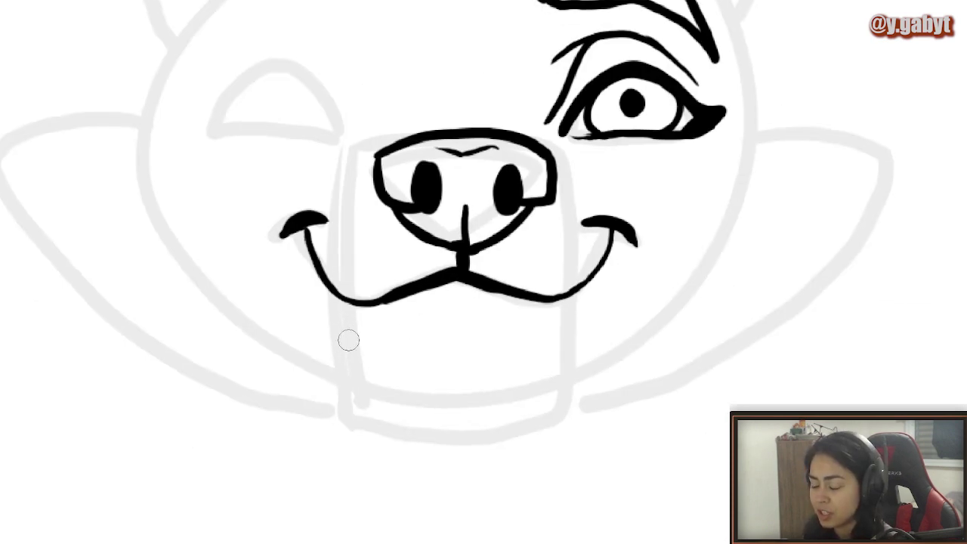
mouse_move(362, 350)
mouse_down()
mouse_move(447, 385)
mouse_move(565, 339)
mouse_up()
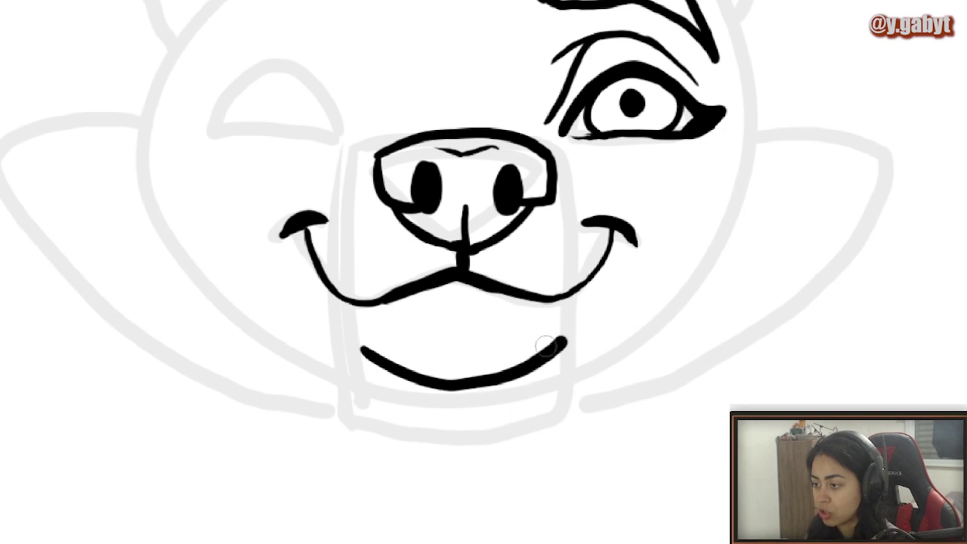
mouse_move(492, 323)
mouse_down()
mouse_move(481, 450)
mouse_move(506, 350)
mouse_up()
key(ctrl+z)
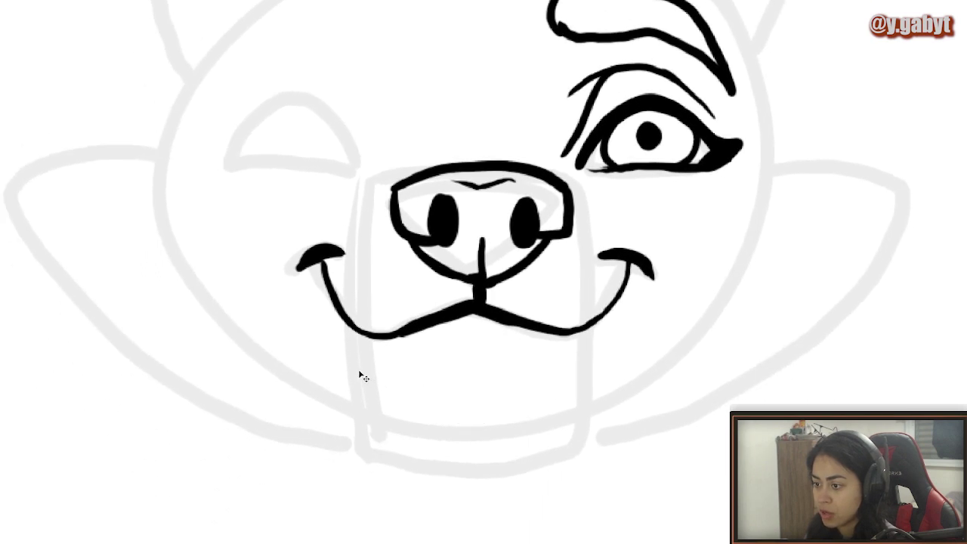
mouse_move(344, 341)
mouse_down()
mouse_move(390, 467)
mouse_move(379, 431)
mouse_move(389, 449)
mouse_move(461, 477)
mouse_move(568, 468)
mouse_move(578, 432)
mouse_up()
mouse_move(568, 470)
mouse_down()
mouse_move(600, 330)
mouse_move(592, 323)
mouse_up()
mouse_move(593, 393)
ctrl+mouse_down()
mouse_move(514, 373)
mouse_move(565, 403)
ctrl+mouse_up()
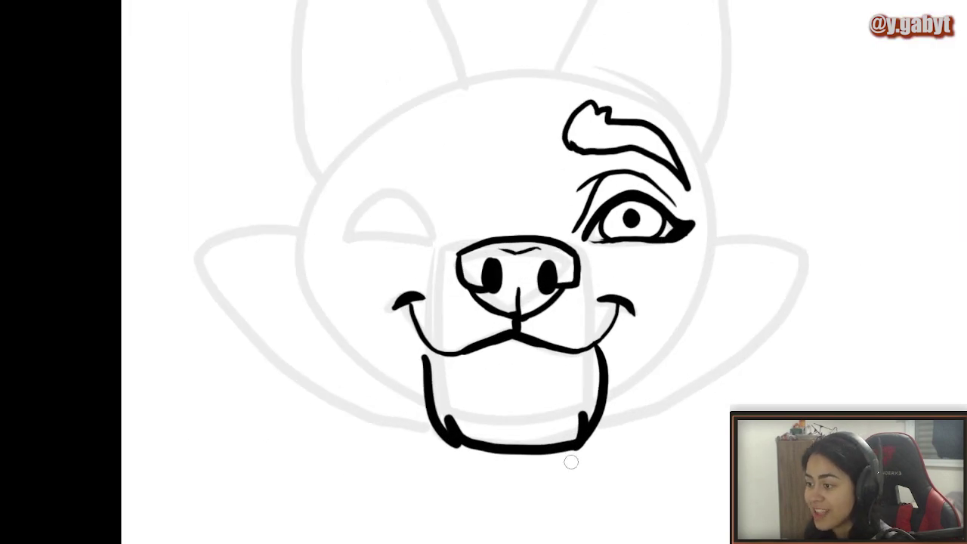
key(ctrl+z)
key(ctrl+z)
Step: Ink a U-shaped chin below the mouth, with pointed fur strokes on both sides and along the lower edge
drag(422, 353, 517, 443)
mouse_move(592, 361)
mouse_down()
mouse_move(583, 422)
mouse_move(511, 439)
mouse_move(542, 413)
mouse_move(567, 419)
mouse_up()
key(ctrl+z)
drag(616, 359, 559, 398)
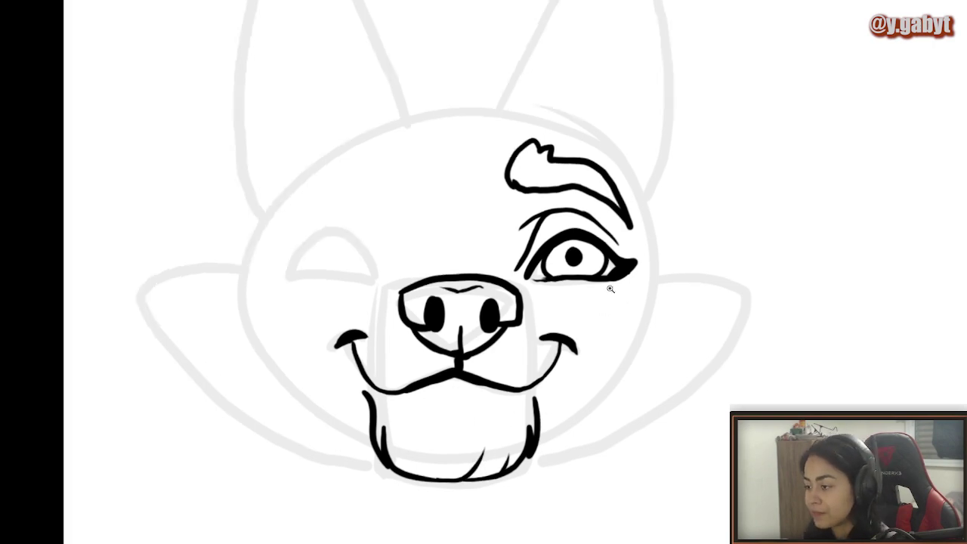
Step: Add a short thin line under the eye's outer corner and three small whisker marks on the right-hand side of the muzzle
ctrl+drag(605, 291, 633, 295)
mouse_move(601, 288)
mouse_down()
mouse_move(640, 286)
mouse_move(630, 287)
mouse_up()
key(ctrl+z)
mouse_move(546, 360)
ctrl+mouse_down()
mouse_move(528, 358)
mouse_move(543, 323)
mouse_move(488, 321)
mouse_move(458, 350)
mouse_move(501, 354)
ctrl+mouse_up()
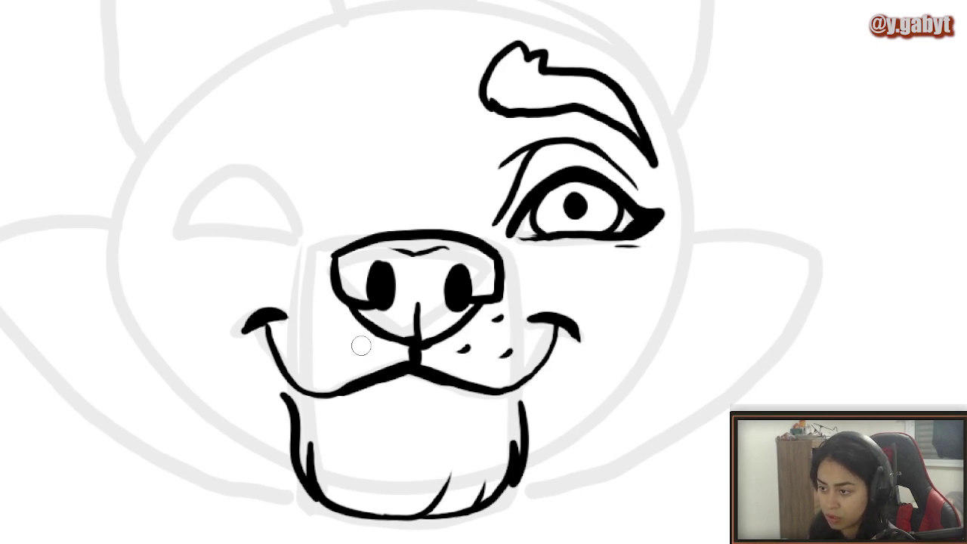
Step: Draw three small whisker marks on the left-hand side of the muzzle, between the nose and the smile line
drag(360, 345, 349, 349)
drag(322, 302, 312, 307)
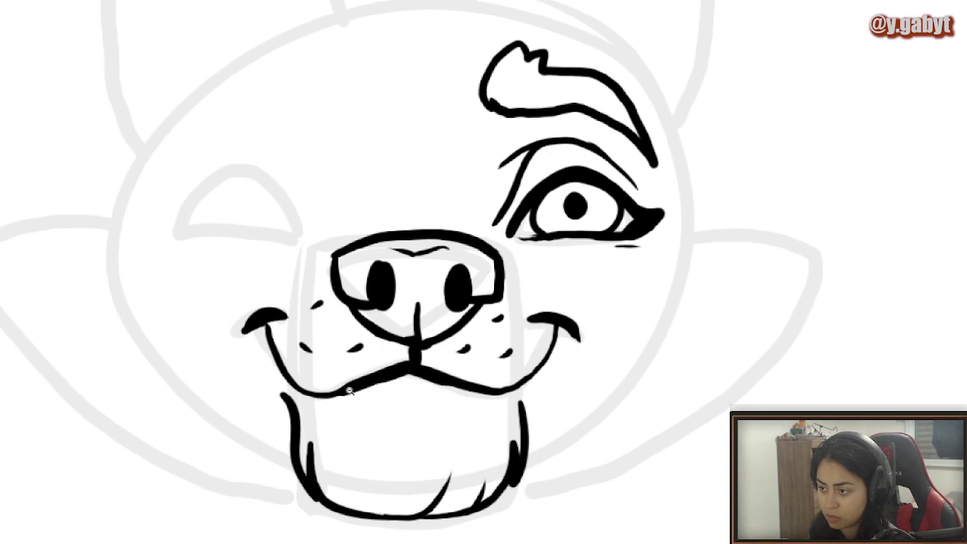
mouse_move(349, 392)
mouse_down()
mouse_move(284, 361)
mouse_move(321, 388)
mouse_move(342, 380)
mouse_up()
scroll(370, 349, up, 2)
drag(326, 336, 316, 331)
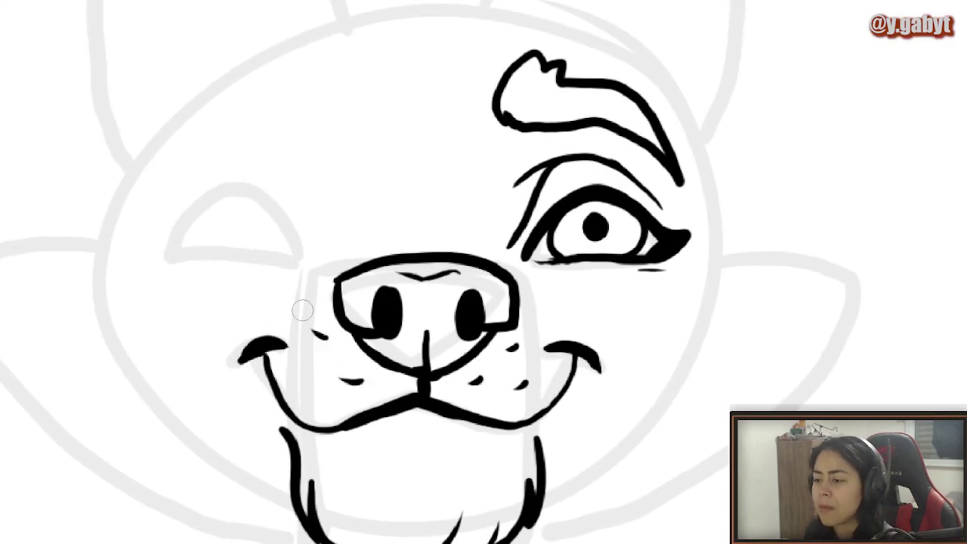
drag(312, 383, 304, 378)
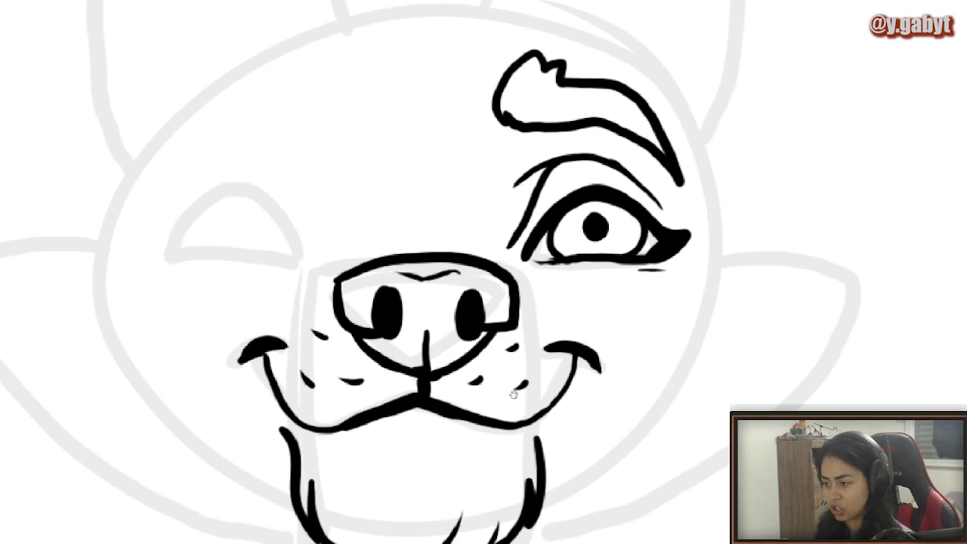
Step: Try a large cheek outline with jagged fur tips from beside the eye down to the chin, and undo it
drag(526, 398, 471, 363)
scroll(471, 364, up, 5)
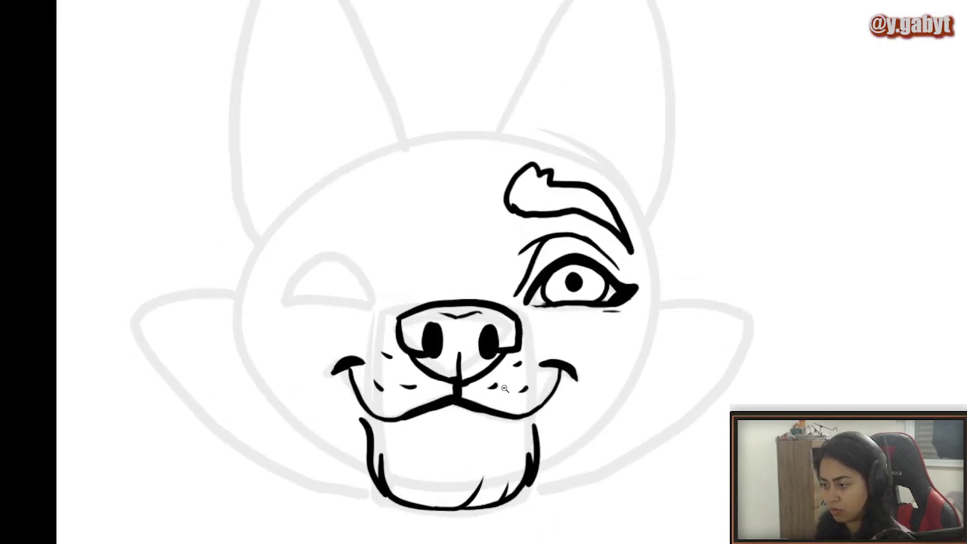
mouse_move(556, 370)
mouse_down()
mouse_move(509, 328)
mouse_move(455, 330)
mouse_up()
drag(648, 257, 598, 246)
mouse_move(556, 209)
mouse_down()
mouse_move(740, 222)
mouse_move(695, 309)
mouse_move(399, 427)
mouse_up()
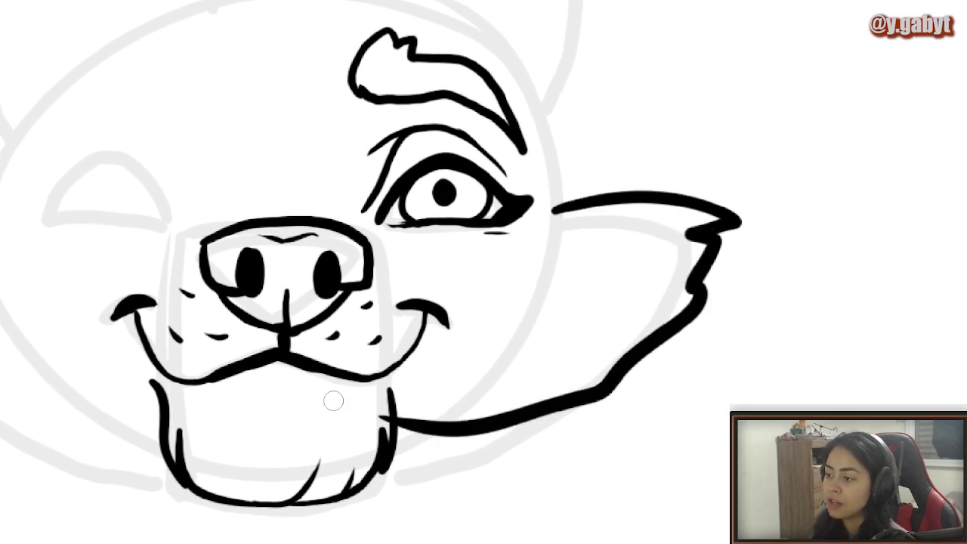
key(ctrl+z)
scroll(558, 279, down, 3)
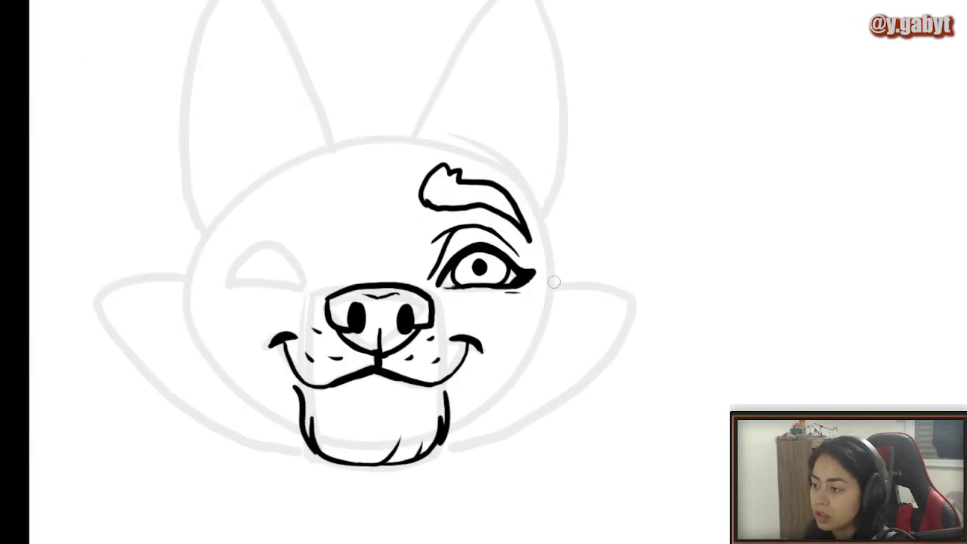
click(557, 278)
key(ctrl+z)
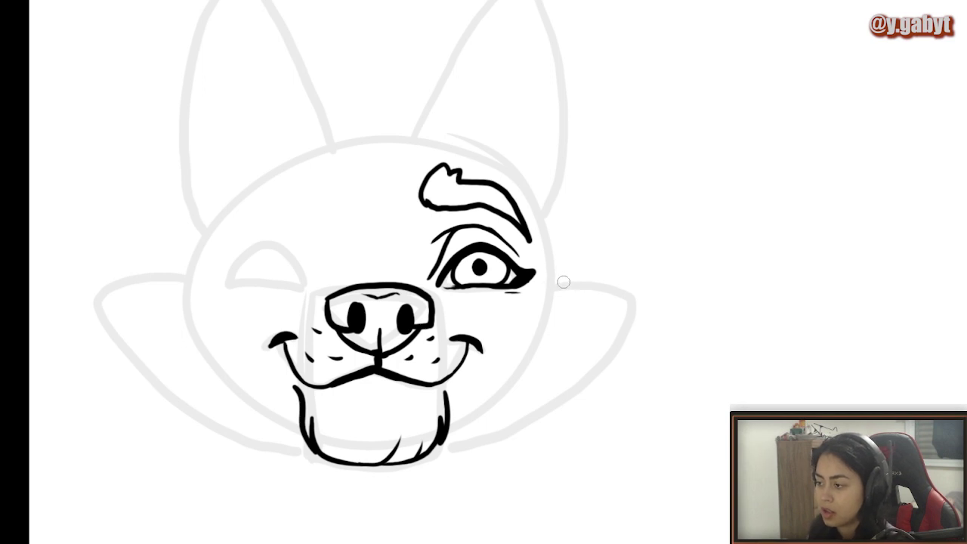
Step: Ink the right-hand cheek fur with an arched upper edge, a notched double tip and a tapering lower edge toward the chin
mouse_move(552, 281)
mouse_down()
mouse_move(579, 274)
mouse_move(636, 292)
mouse_move(598, 284)
mouse_up()
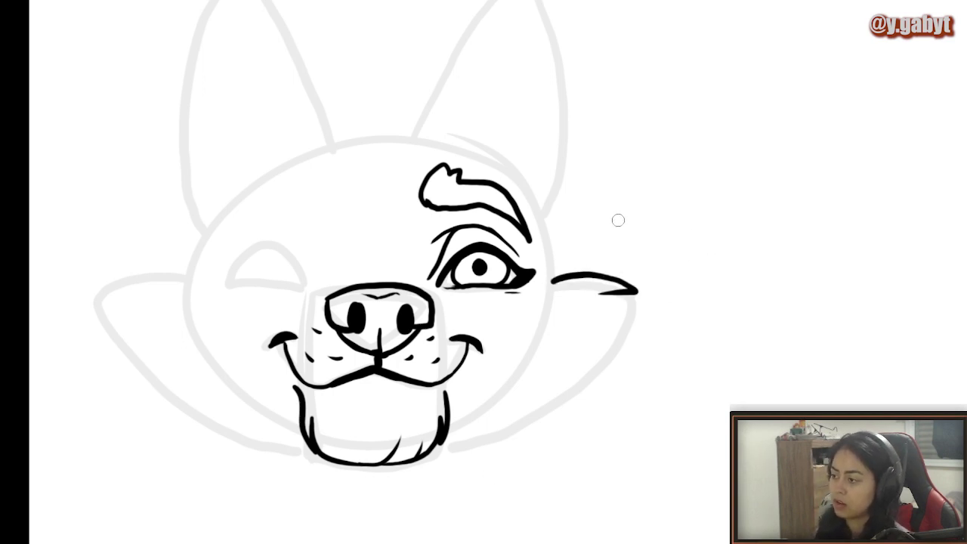
mouse_move(618, 220)
mouse_down()
mouse_move(689, 204)
mouse_move(661, 221)
mouse_up()
key(ctrl+z)
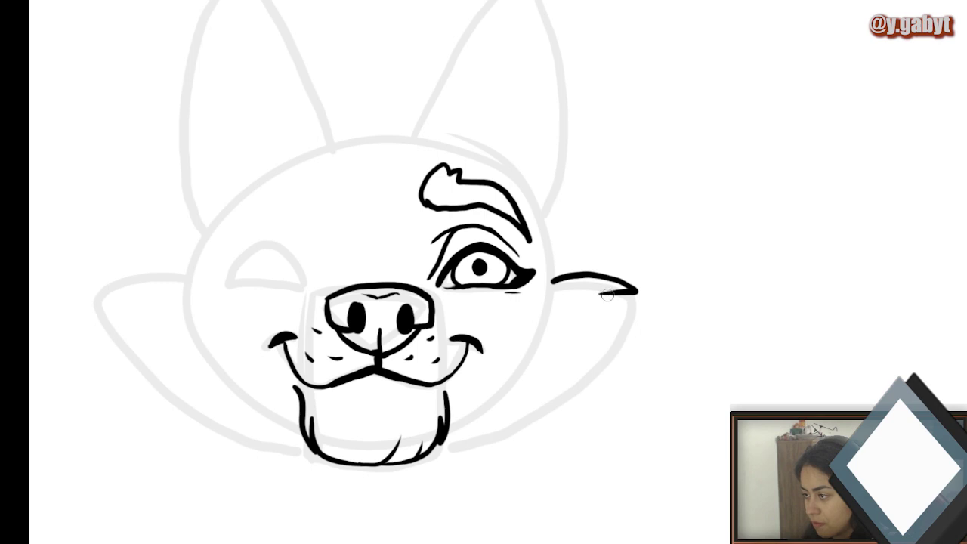
mouse_move(604, 294)
mouse_down()
mouse_move(639, 299)
mouse_move(624, 348)
mouse_move(505, 408)
mouse_up()
key(ctrl+z)
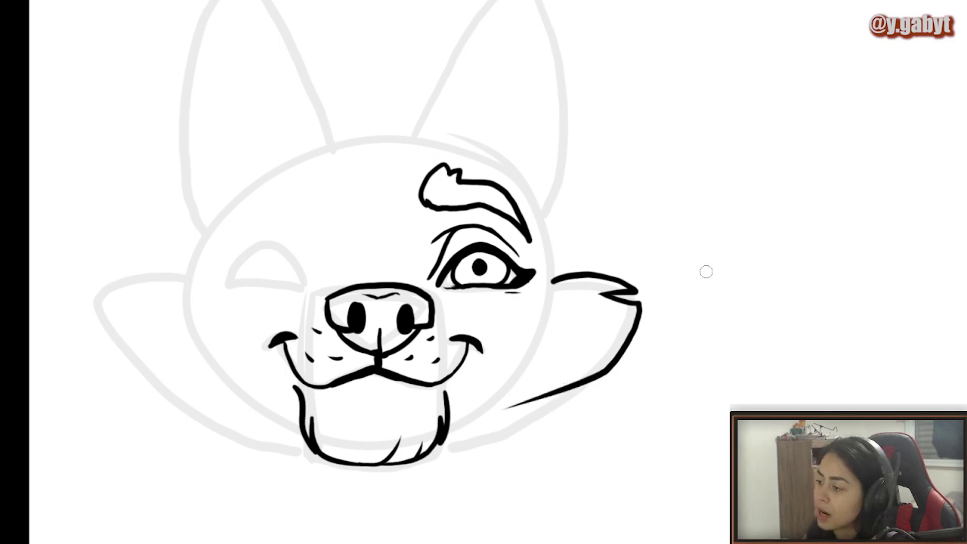
Step: Ink the fur below the right-hand cheek: a second pointed tuft, jagged neck tips and a curve ending under the chin
mouse_move(706, 270)
mouse_down()
mouse_move(761, 284)
mouse_move(753, 318)
mouse_move(732, 352)
mouse_move(665, 375)
mouse_up()
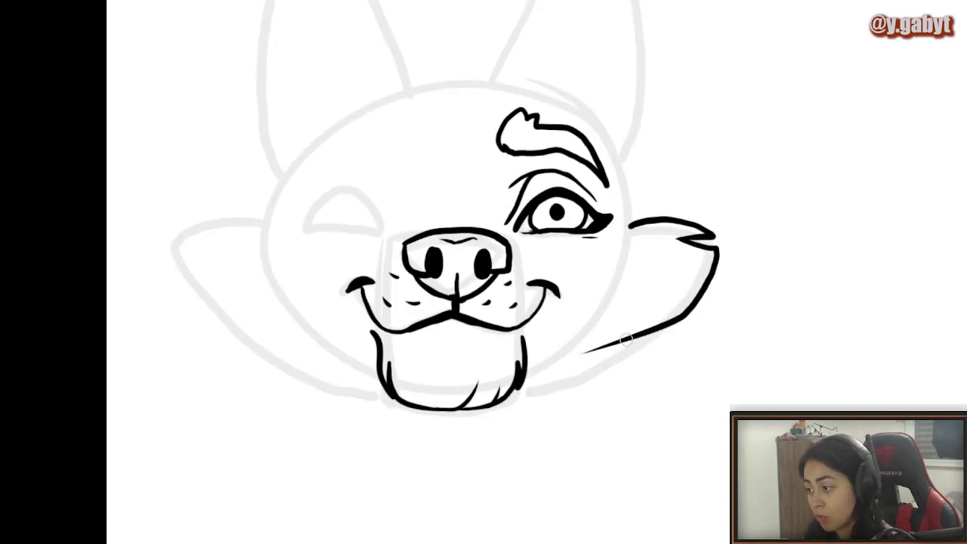
mouse_move(626, 341)
mouse_down()
mouse_move(663, 335)
mouse_move(628, 362)
mouse_move(564, 375)
mouse_move(592, 392)
mouse_move(600, 422)
mouse_move(559, 398)
mouse_move(555, 417)
mouse_move(530, 432)
mouse_move(534, 405)
mouse_move(502, 434)
mouse_move(440, 440)
mouse_up()
drag(543, 339, 500, 408)
scroll(674, 367, up, 5)
drag(675, 382, 700, 322)
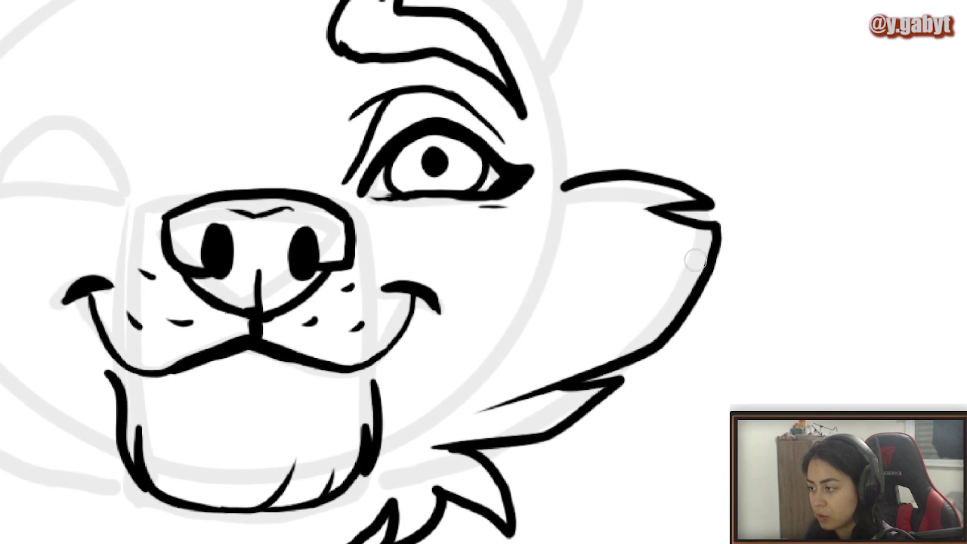
Step: Try several thin inner fur lines from the right-hand cheek's outer edge toward the muzzle, undoing each one
drag(694, 288, 597, 306)
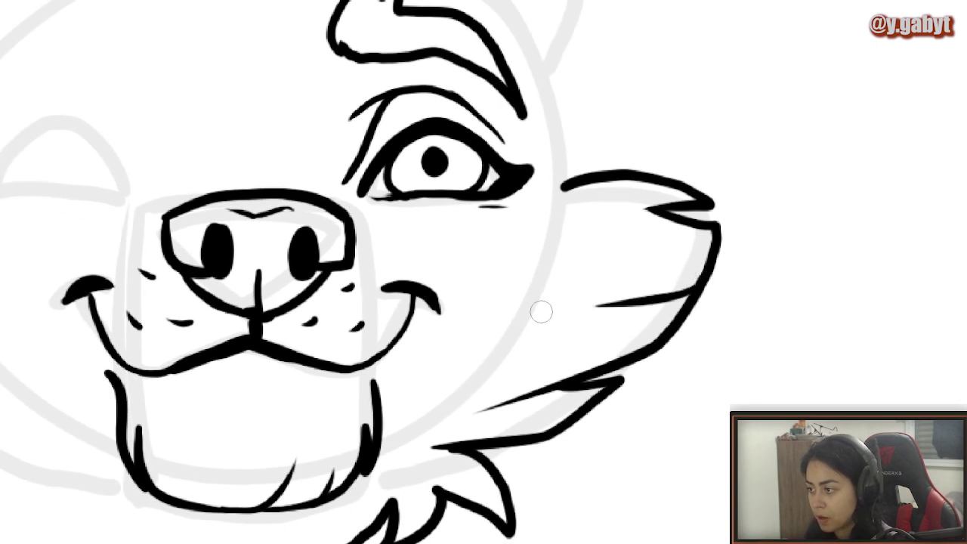
key(ctrl+z)
drag(703, 280, 534, 361)
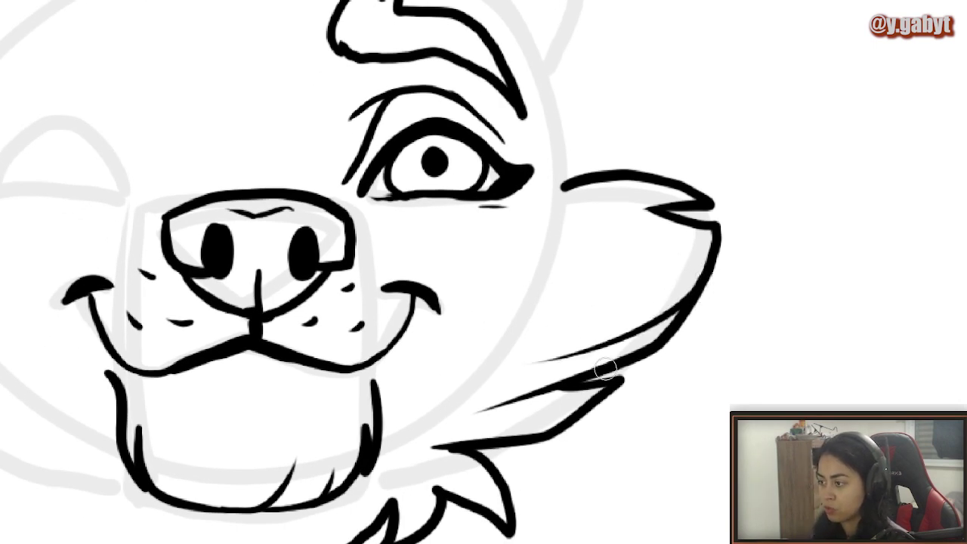
key(ctrl+z)
drag(704, 281, 475, 392)
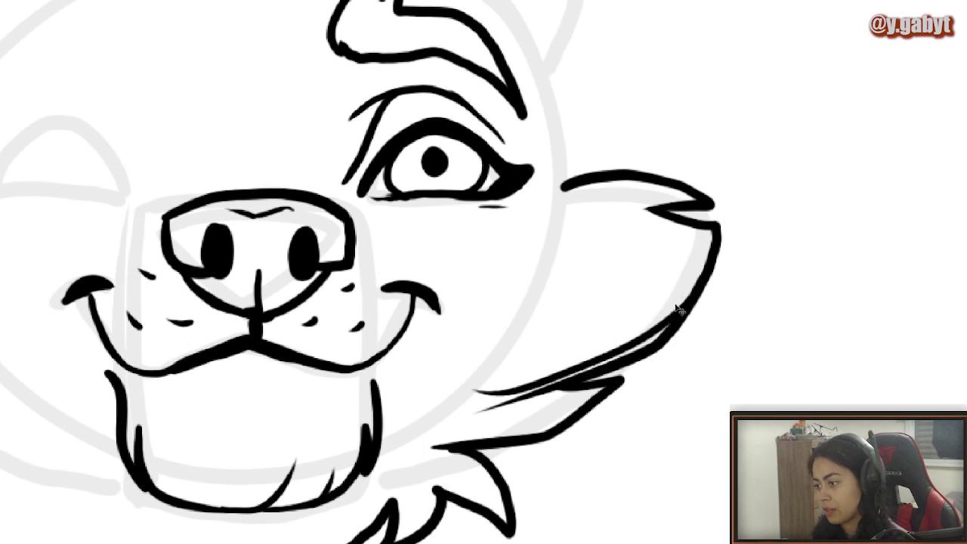
key(ctrl+z)
drag(691, 298, 495, 382)
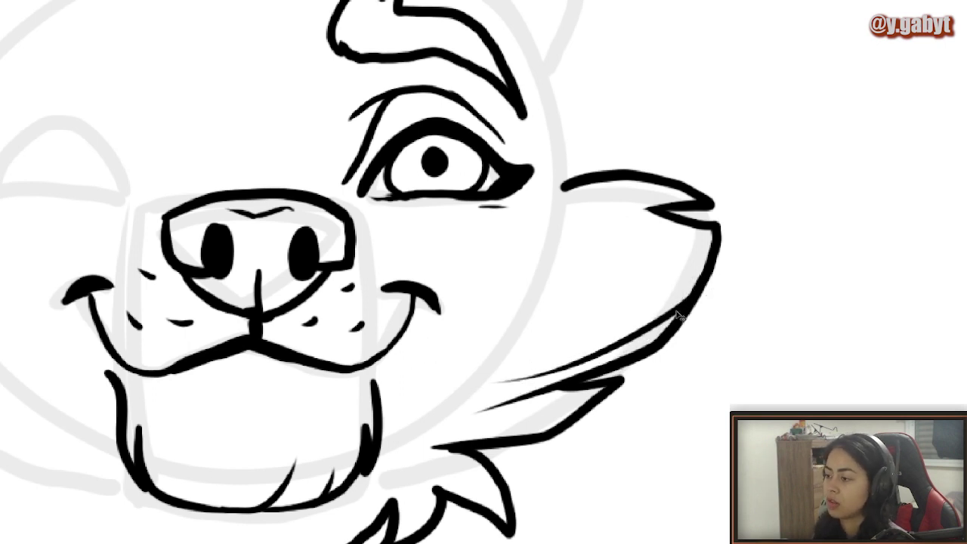
key(ctrl+z)
mouse_move(702, 281)
mouse_down()
mouse_move(530, 380)
mouse_move(444, 405)
mouse_up()
key(ctrl+z)
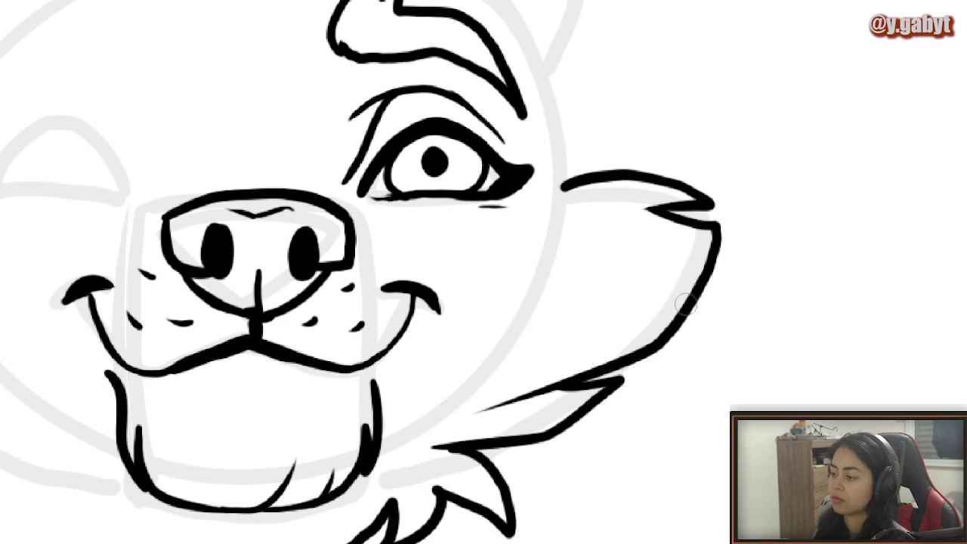
mouse_move(691, 301)
mouse_down()
mouse_move(485, 383)
mouse_move(435, 379)
mouse_up()
key(ctrl+z)
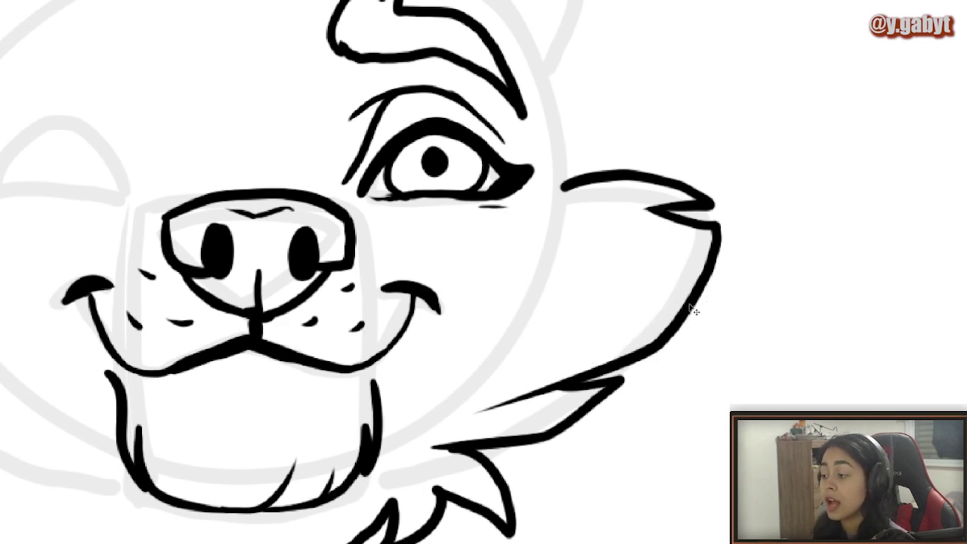
key(ctrl+z)
Step: Add a thin tapering fur line just inside the lower edge of the right-hand cheek
drag(681, 309, 464, 382)
scroll(499, 234, down, 2)
drag(498, 234, 604, 321)
drag(641, 262, 704, 271)
scroll(664, 241, down, 3)
scroll(710, 230, up, 2)
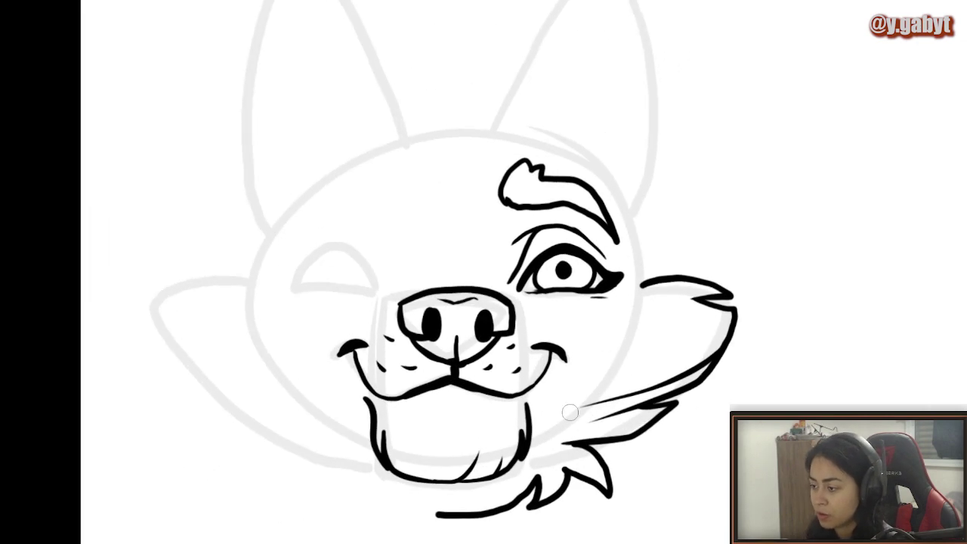
Step: Add a small pointed tuft where the cheek meets the head, and ink the short head side up toward the ear
drag(570, 412, 610, 393)
mouse_move(646, 299)
mouse_down()
mouse_move(619, 349)
mouse_move(627, 317)
mouse_move(618, 320)
mouse_move(628, 312)
mouse_up()
key(ctrl+z)
key(ctrl+z)
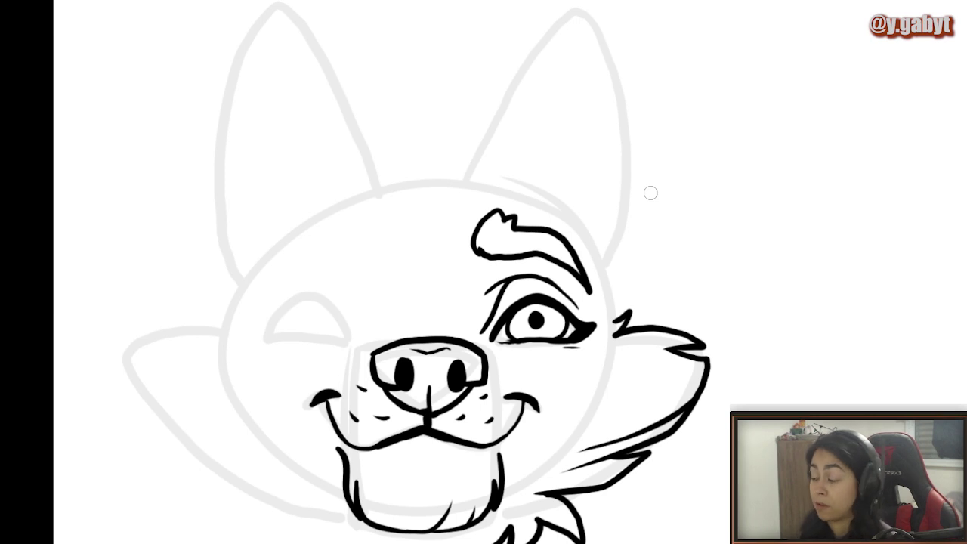
drag(609, 300, 599, 243)
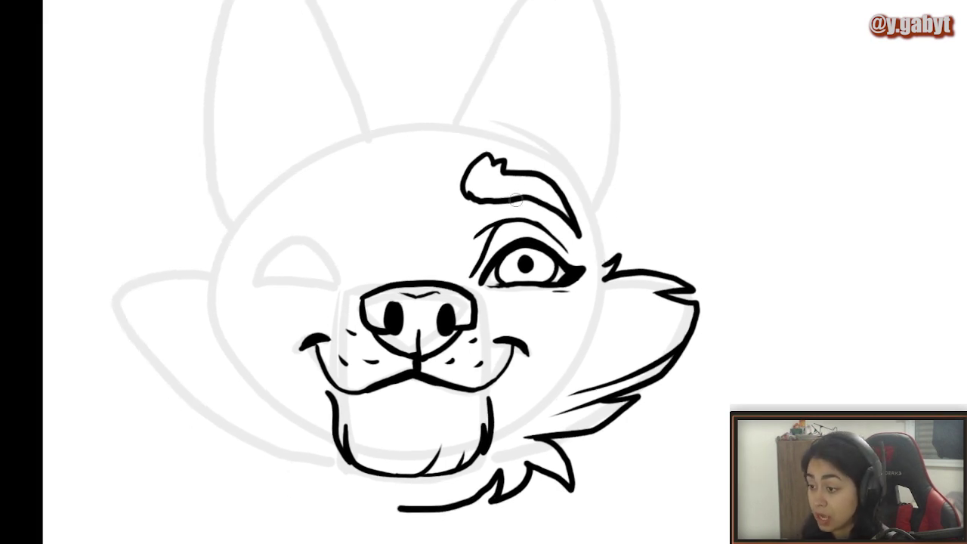
mouse_move(531, 200)
mouse_down()
mouse_move(505, 253)
mouse_move(500, 306)
mouse_up()
mouse_move(576, 364)
mouse_down()
mouse_move(568, 312)
mouse_move(600, 310)
mouse_up()
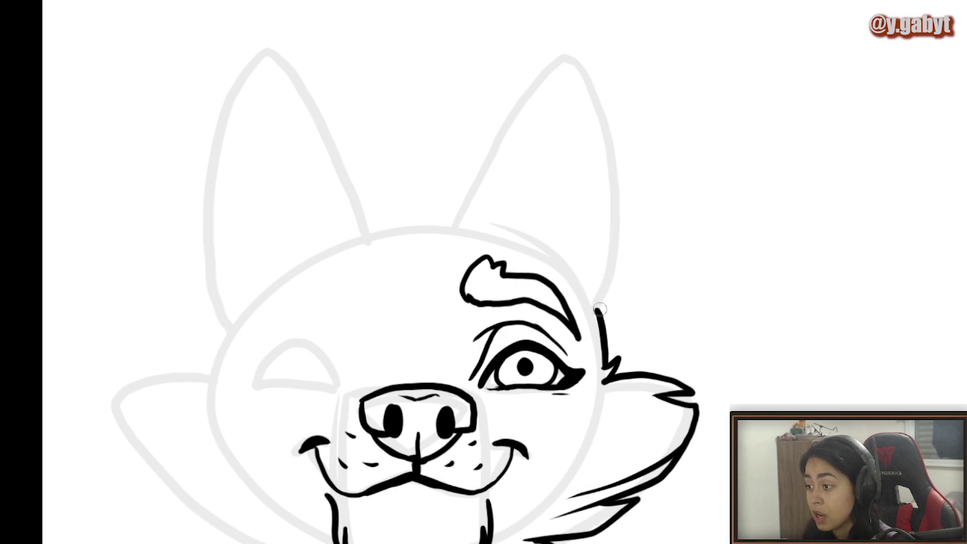
Step: Ink a small fur tuft at the base of the right-hand ear and the lower outer edge rising from it
mouse_move(597, 311)
mouse_down()
mouse_move(621, 278)
mouse_move(618, 166)
mouse_up()
key(ctrl+z)
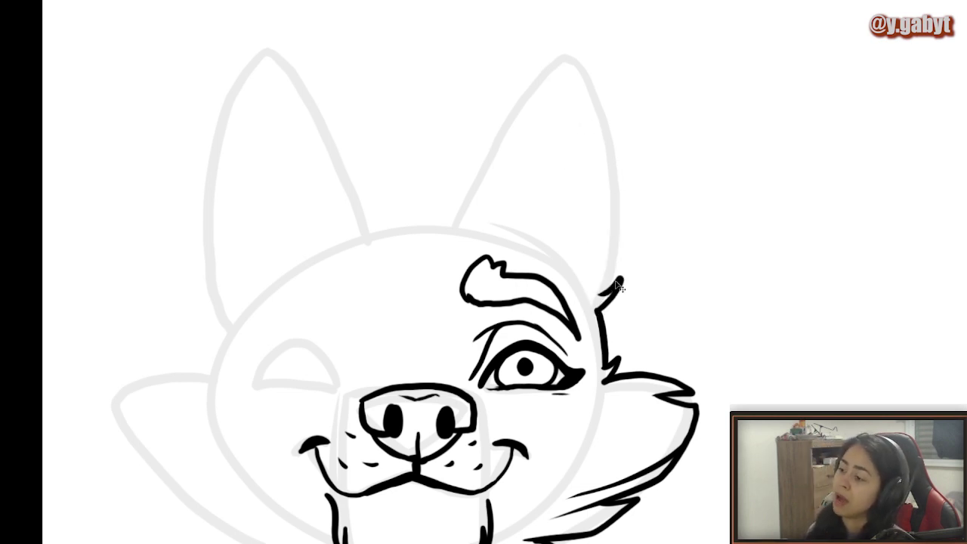
mouse_move(610, 289)
mouse_down()
mouse_move(618, 220)
mouse_move(607, 132)
mouse_up()
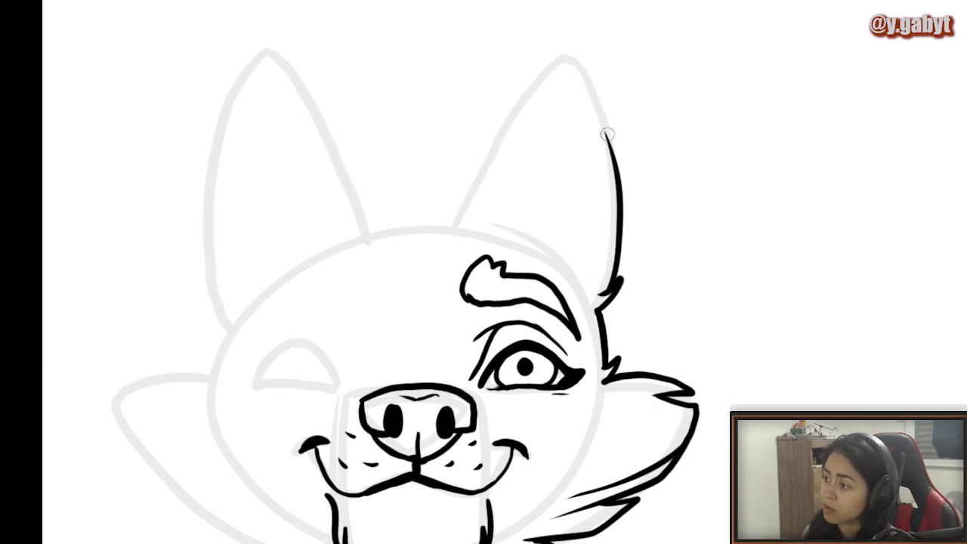
Step: Ink the right-hand ear's upper outer edge, pointed tip and inner edge with overlapping tapered strokes, ending in a small tuft at the base
mouse_move(606, 180)
mouse_down()
mouse_move(606, 128)
mouse_move(517, 99)
mouse_up()
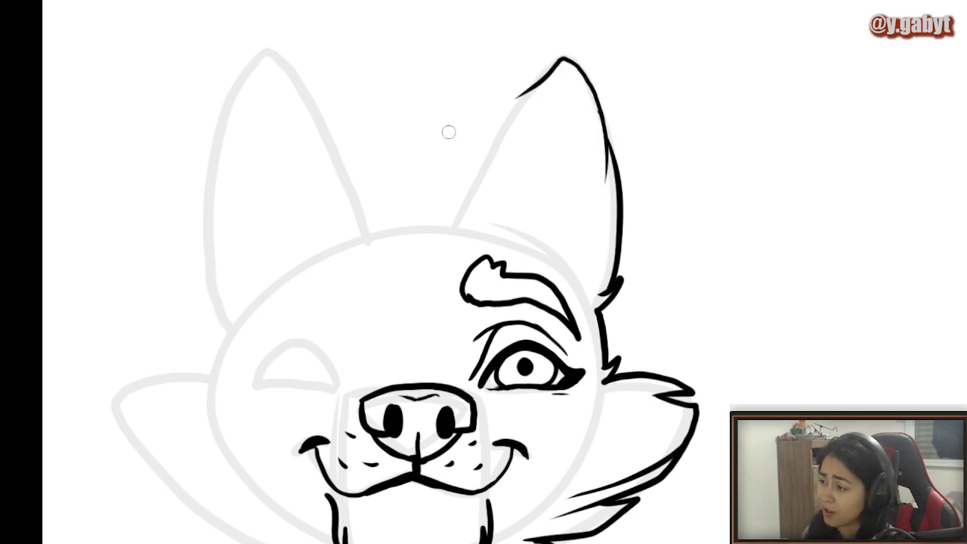
key(ctrl+z)
mouse_move(605, 126)
mouse_down()
mouse_move(563, 53)
mouse_move(507, 123)
mouse_up()
key(ctrl+z)
key(ctrl+z)
mouse_move(563, 54)
mouse_down()
mouse_move(491, 151)
mouse_move(503, 130)
mouse_up()
key(ctrl+z)
mouse_move(503, 117)
mouse_down()
mouse_move(473, 189)
mouse_move(485, 171)
mouse_up()
key(ctrl+z)
mouse_move(498, 138)
mouse_down()
mouse_move(460, 235)
mouse_move(456, 199)
mouse_move(452, 237)
mouse_move(445, 230)
mouse_move(478, 133)
mouse_move(482, 209)
mouse_up()
key(ctrl+z)
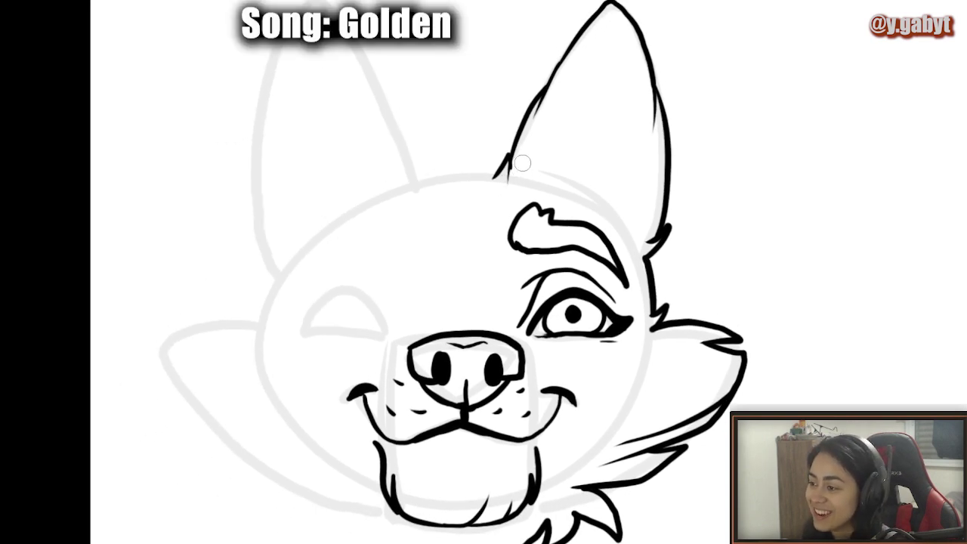
drag(604, 75, 583, 89)
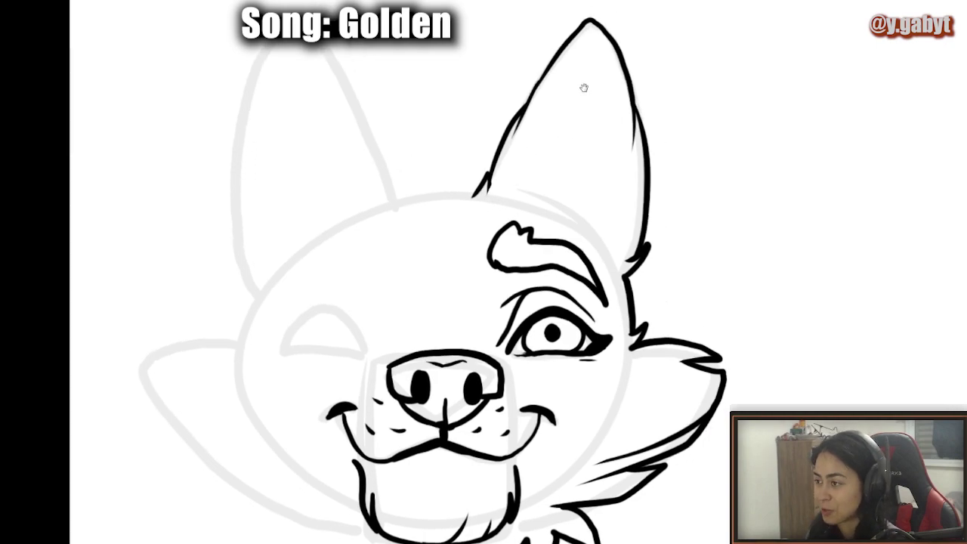
Step: Draw the inner rim line from the right-hand ear's tip, layered pointed fur tufts down to its base, and a short line opposite
mouse_move(596, 30)
mouse_down()
mouse_move(647, 48)
mouse_move(686, 168)
mouse_move(736, 198)
mouse_move(712, 189)
mouse_move(838, 233)
mouse_move(677, 153)
mouse_up()
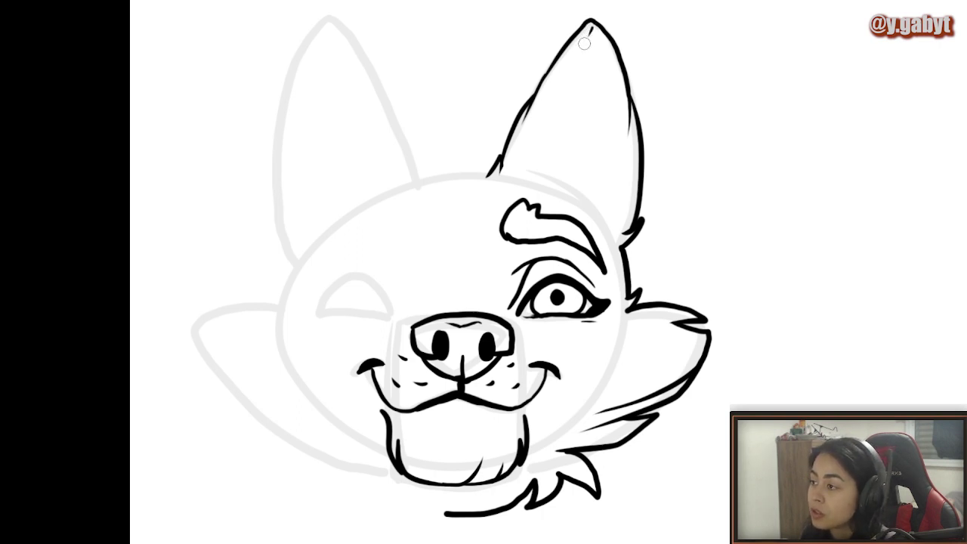
drag(592, 28, 537, 137)
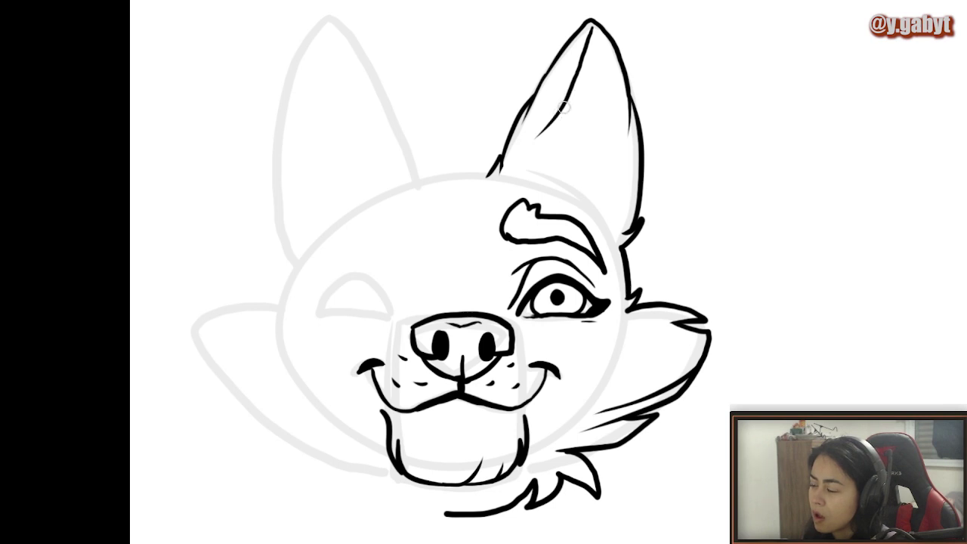
mouse_move(565, 108)
mouse_down()
mouse_move(574, 95)
mouse_move(520, 166)
mouse_move(586, 142)
mouse_up()
mouse_move(586, 141)
mouse_down()
mouse_move(528, 178)
mouse_move(600, 168)
mouse_up()
mouse_move(600, 167)
mouse_down()
mouse_move(544, 187)
mouse_move(595, 189)
mouse_up()
mouse_move(595, 189)
mouse_down()
mouse_move(551, 184)
mouse_move(599, 186)
mouse_up()
key(ctrl+z)
mouse_move(599, 186)
mouse_down()
mouse_move(570, 191)
mouse_move(599, 216)
mouse_up()
drag(599, 216, 571, 200)
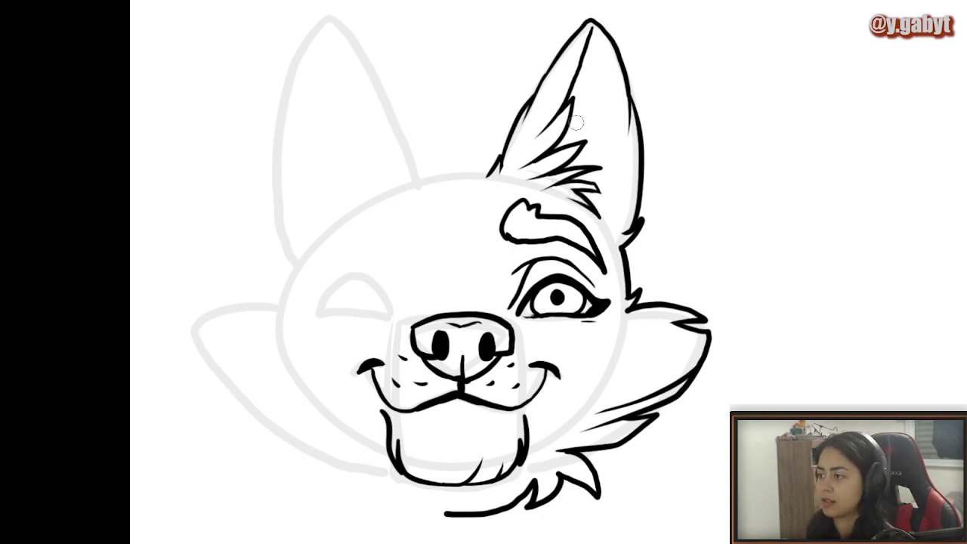
drag(596, 29, 621, 83)
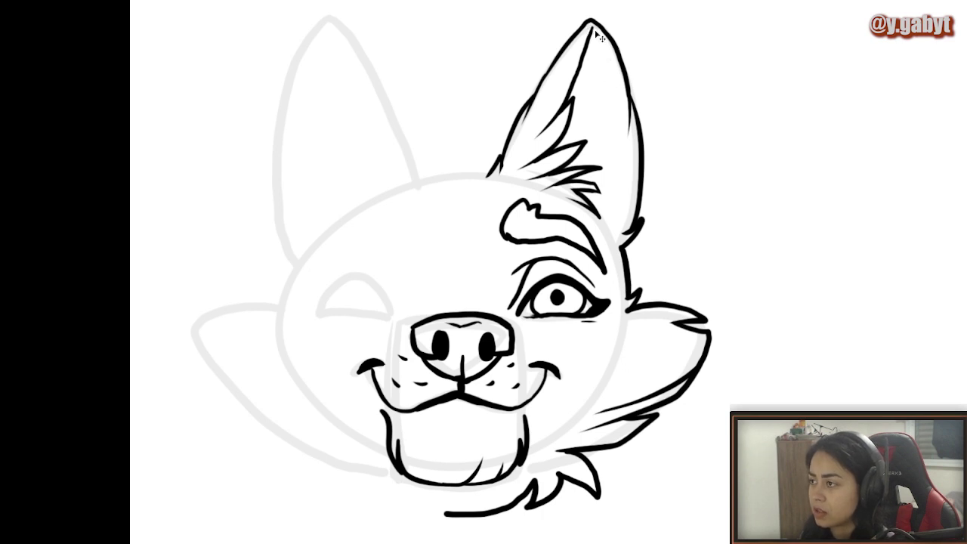
drag(593, 28, 612, 60)
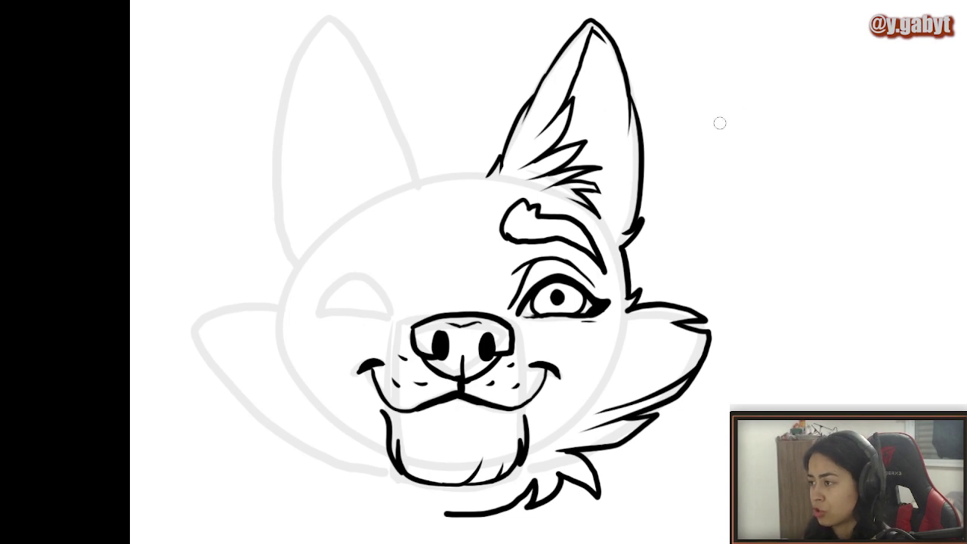
Step: Try groups of short curved fur strokes on the blank canvas beside the ear, and undo them
drag(752, 72, 694, 140)
drag(745, 91, 698, 145)
mouse_move(740, 112)
mouse_down()
mouse_move(701, 150)
mouse_move(703, 165)
mouse_up()
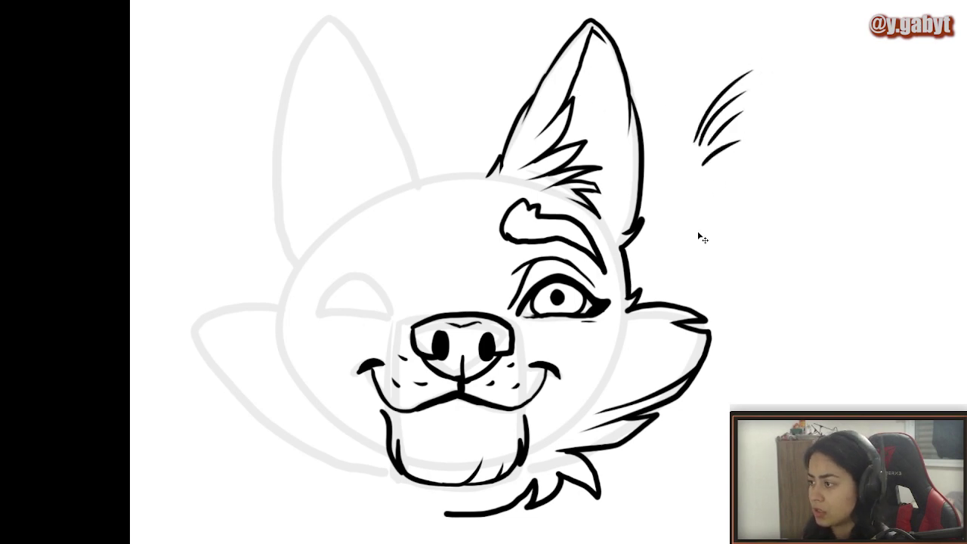
key(ctrl+z)
key(ctrl+z)
key(ctrl+z)
key(ctrl+z)
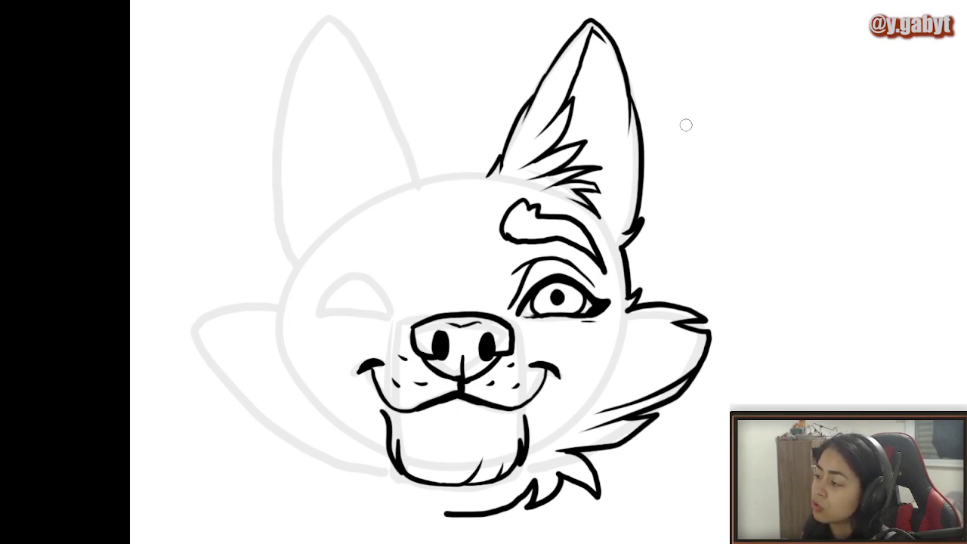
drag(685, 130, 766, 58)
mouse_move(731, 89)
mouse_down()
mouse_move(692, 128)
mouse_move(774, 93)
mouse_move(683, 160)
mouse_up()
key(ctrl+z)
key(ctrl+z)
key(ctrl+z)
key(ctrl+z)
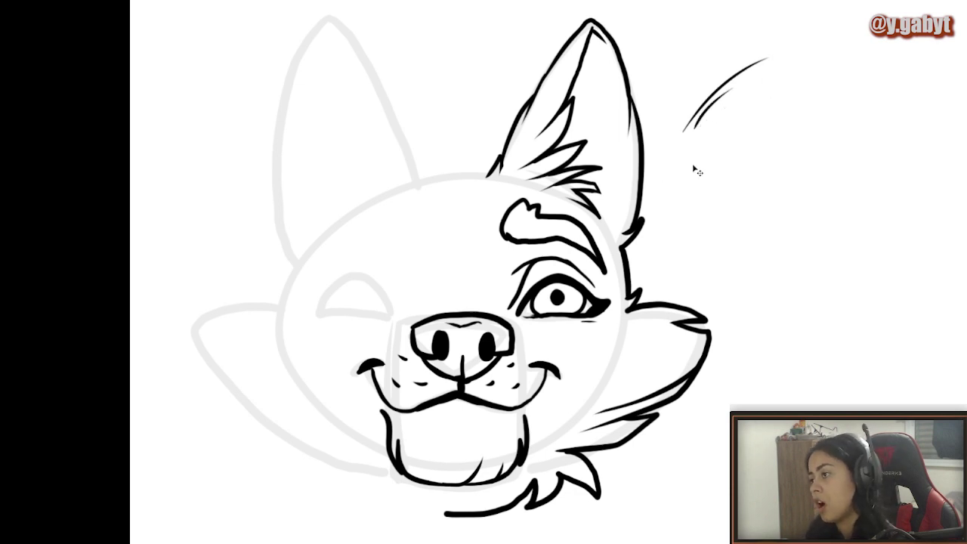
mouse_move(678, 121)
mouse_down()
mouse_move(768, 81)
mouse_move(717, 181)
mouse_up()
mouse_move(799, 118)
mouse_down()
mouse_move(748, 254)
mouse_move(678, 222)
mouse_move(743, 50)
mouse_up()
key(ctrl+z)
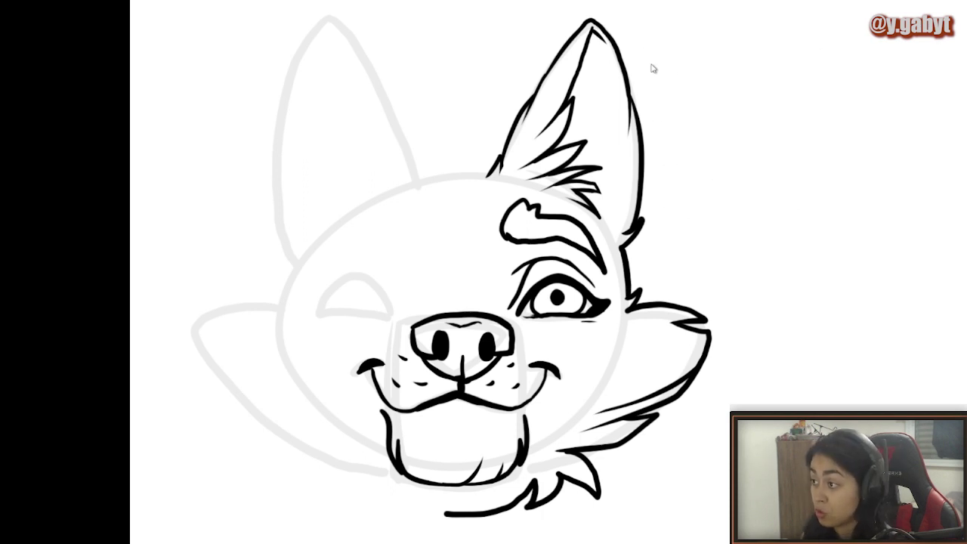
Step: Fill the inside of the right-hand ear with more pointed fur tufts from near the tip down to the outer base
mouse_move(577, 81)
mouse_down()
mouse_move(610, 54)
mouse_move(571, 110)
mouse_move(608, 85)
mouse_up()
drag(608, 85, 578, 132)
drag(593, 69, 580, 89)
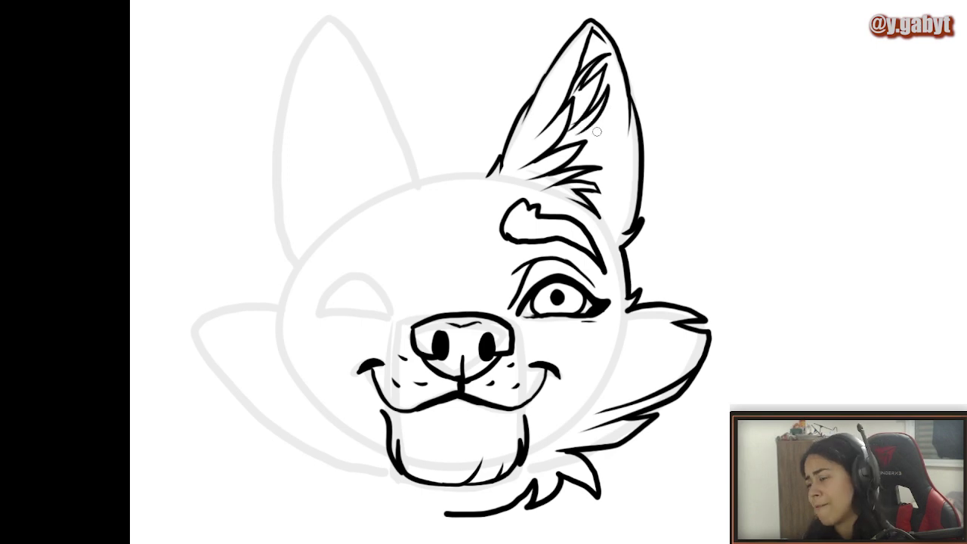
mouse_move(597, 131)
mouse_down()
mouse_move(632, 139)
mouse_move(583, 181)
mouse_move(612, 176)
mouse_move(623, 199)
mouse_move(619, 229)
mouse_up()
drag(606, 199, 603, 216)
Step: Try a large loop stroke around the inked side of the head, and undo it
drag(558, 373, 595, 332)
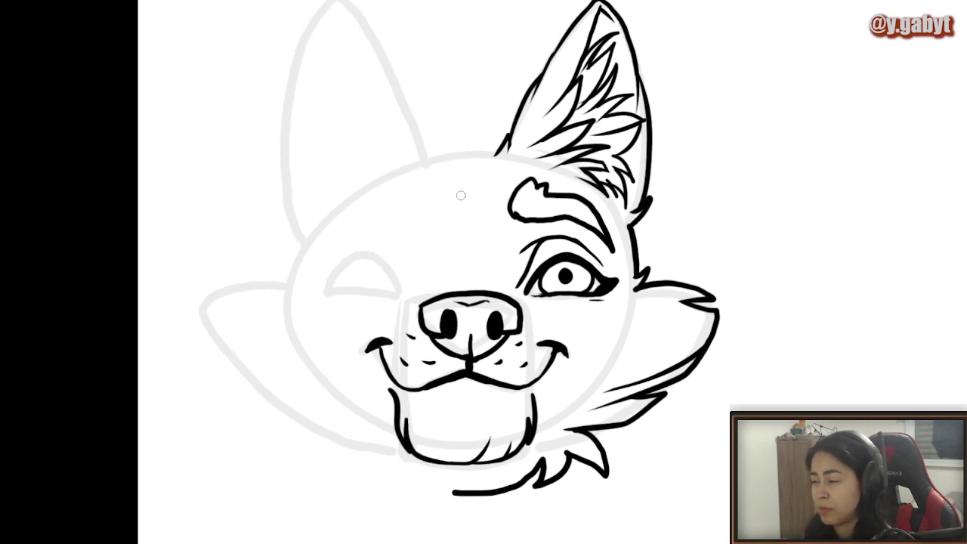
mouse_move(460, 196)
mouse_down()
mouse_move(563, 2)
mouse_move(818, 239)
mouse_move(562, 540)
mouse_move(398, 157)
mouse_up()
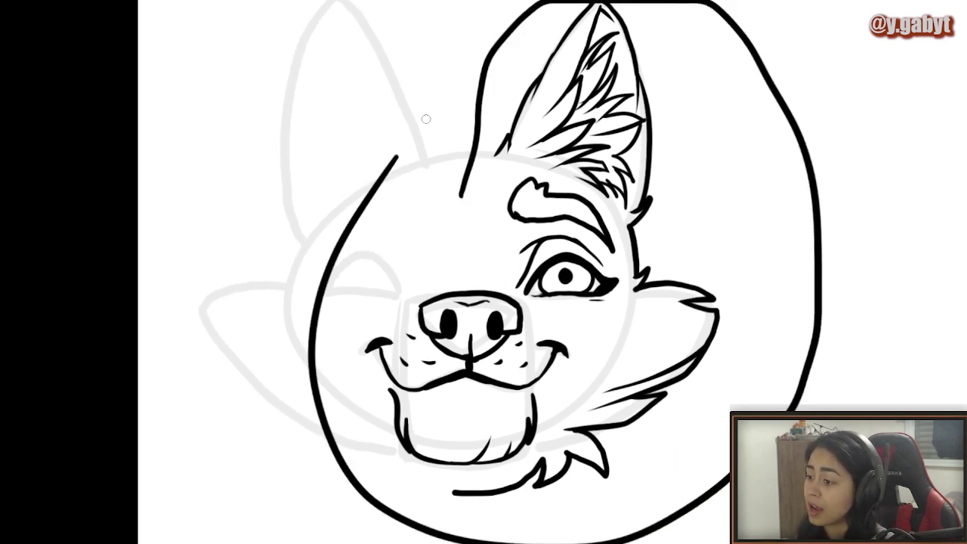
key(ctrl+z)
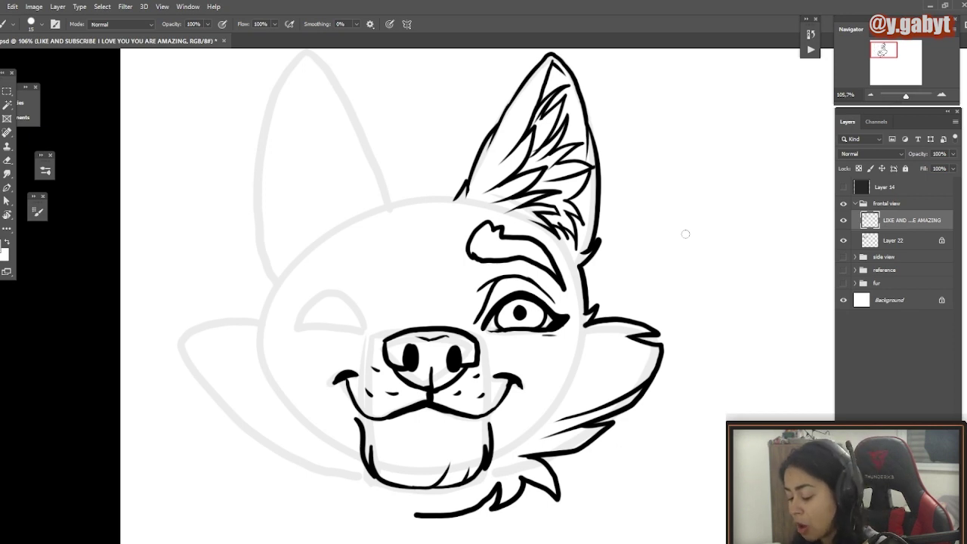
Step: Select the right-hand ear, eyebrow, eye, cheek and neck fur with the Lasso tool, leaving out the nose, mouth and chin
key(l)
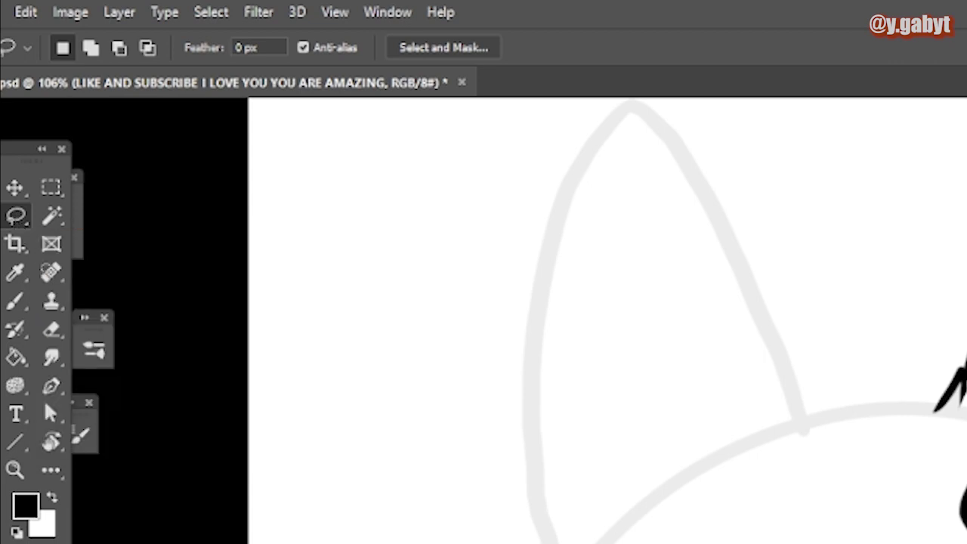
right_click(12, 217)
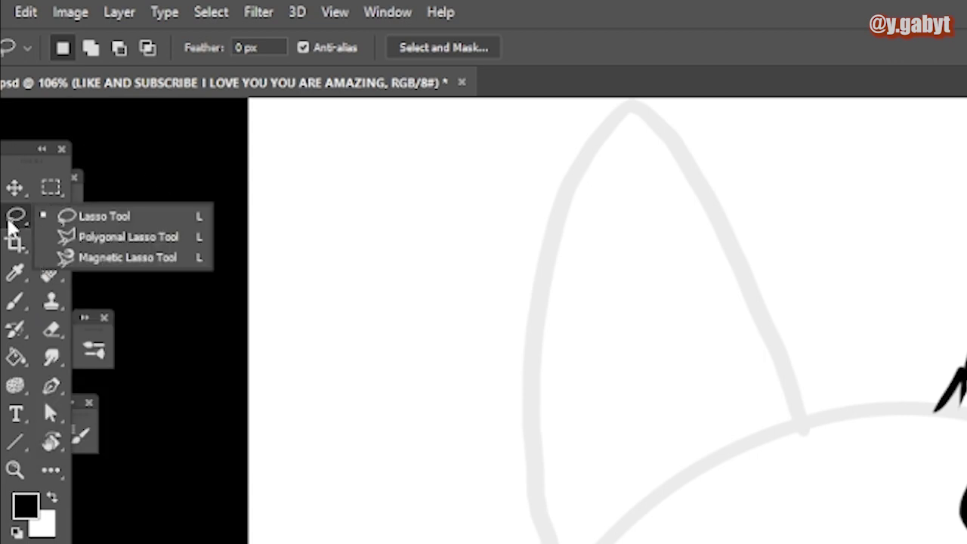
click(89, 219)
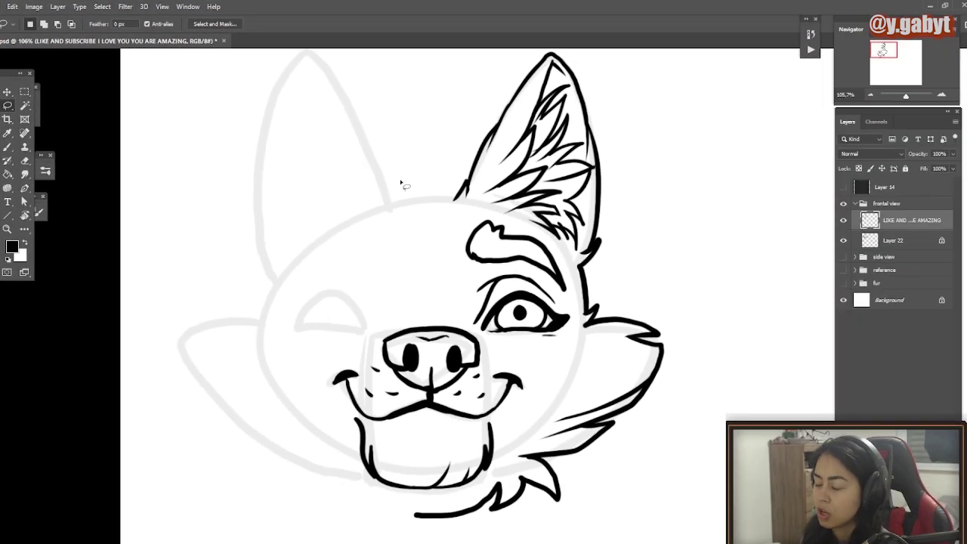
mouse_move(435, 204)
mouse_down()
mouse_move(482, 97)
mouse_move(533, 54)
mouse_move(640, 86)
mouse_move(728, 268)
mouse_move(695, 488)
mouse_move(394, 536)
mouse_move(412, 514)
mouse_up()
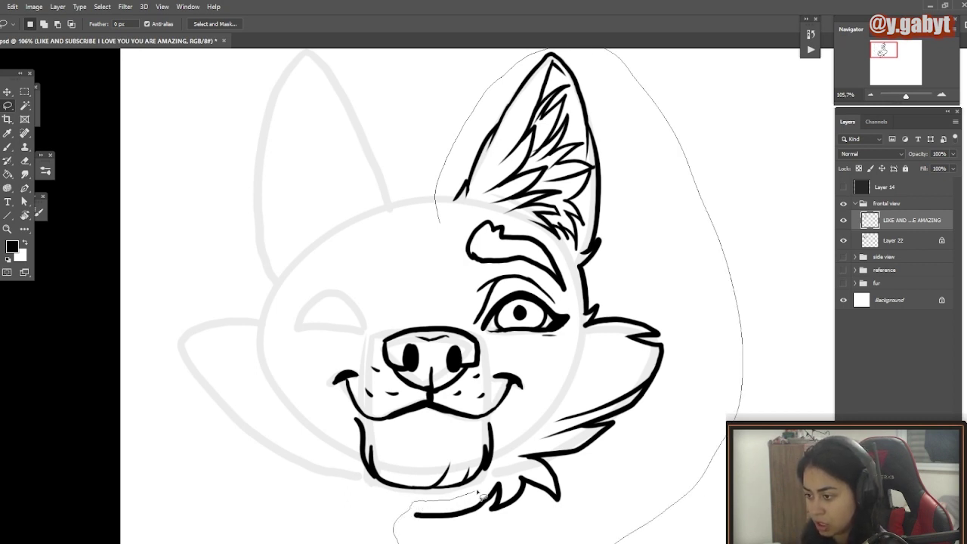
drag(481, 494, 505, 472)
mouse_move(510, 436)
mouse_down()
mouse_move(540, 399)
mouse_move(545, 376)
mouse_move(506, 358)
mouse_up()
drag(466, 326, 454, 286)
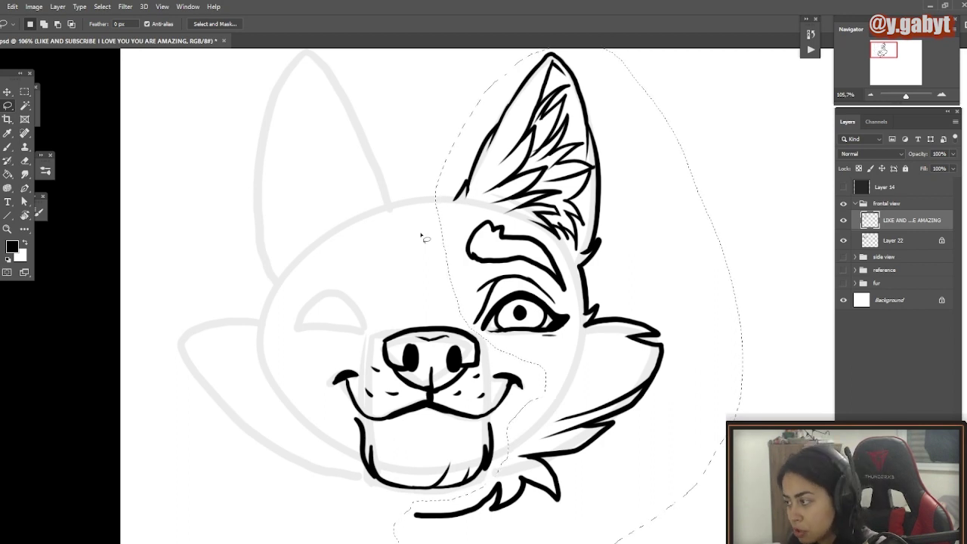
Step: Copy the selected half of the line art to a new layer and toggle that layer's visibility to check the copy
key(ctrl+j)
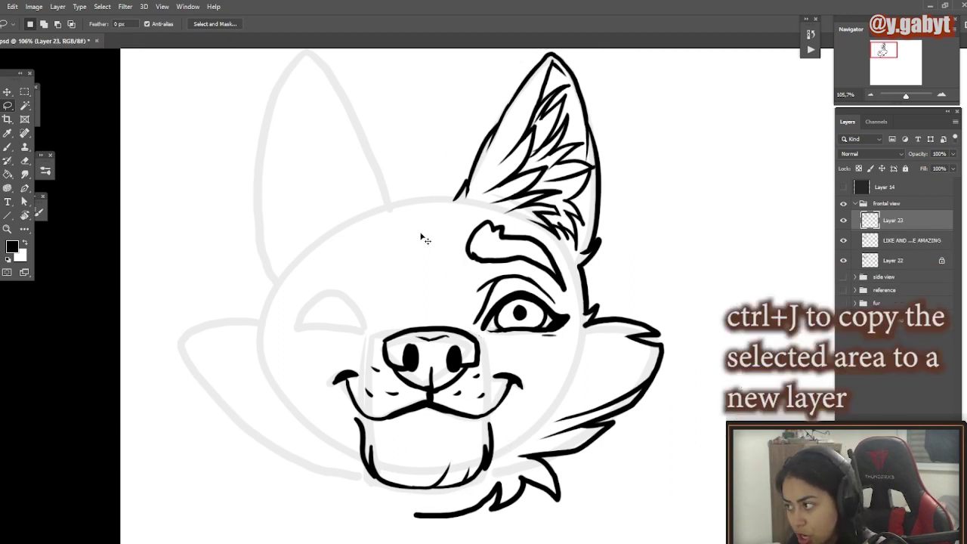
key(ctrl+z)
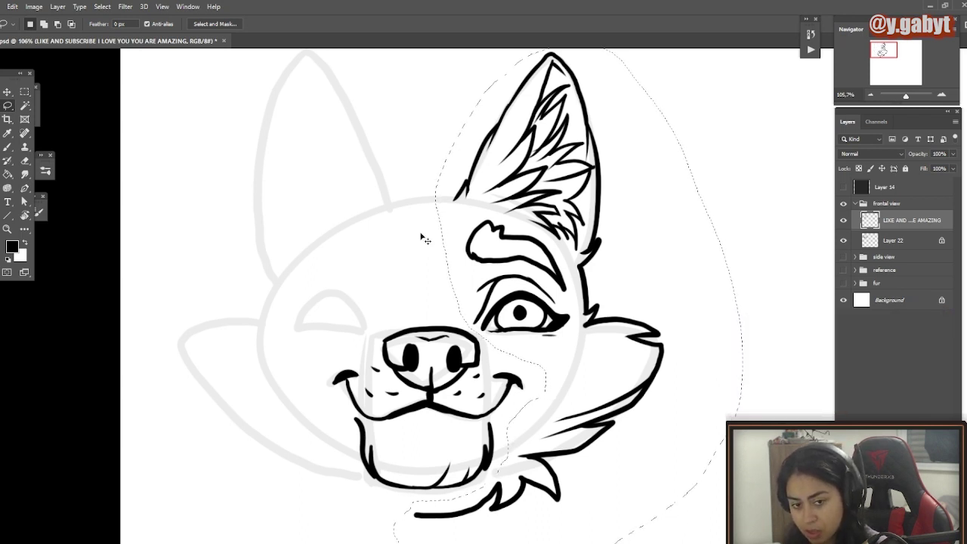
key(ctrl+j)
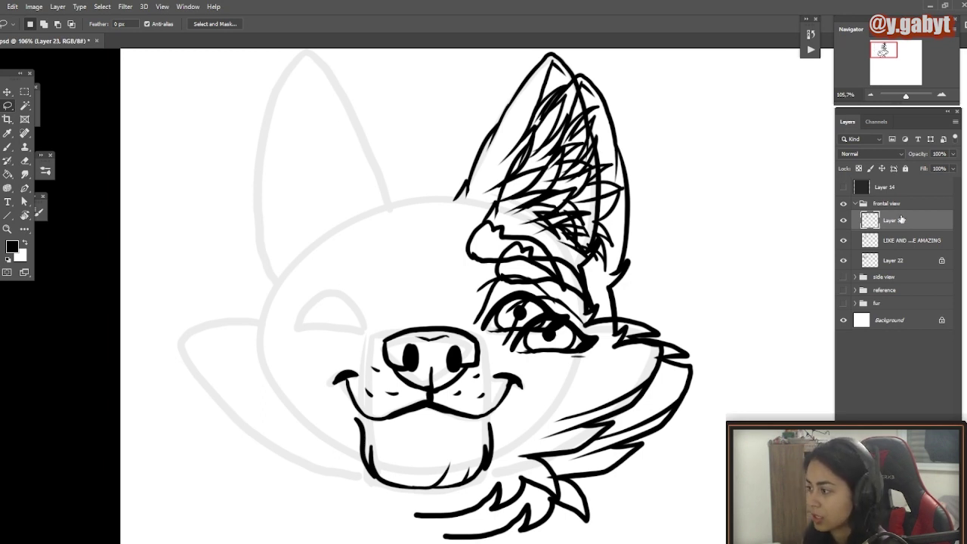
click(844, 220)
click(843, 220)
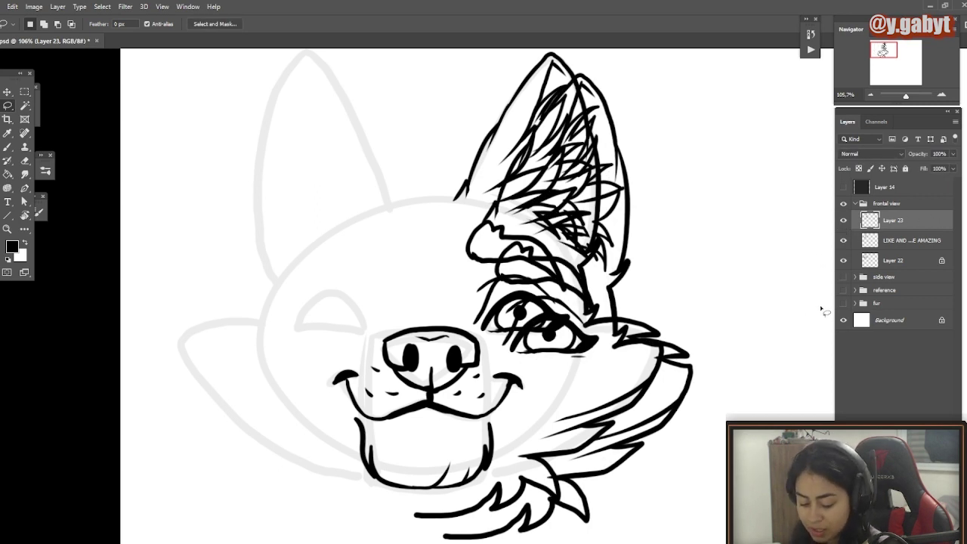
Step: Free-transform the copied half, move it over to the uninked side of the face, and flip it horizontally
key(ctrl+t)
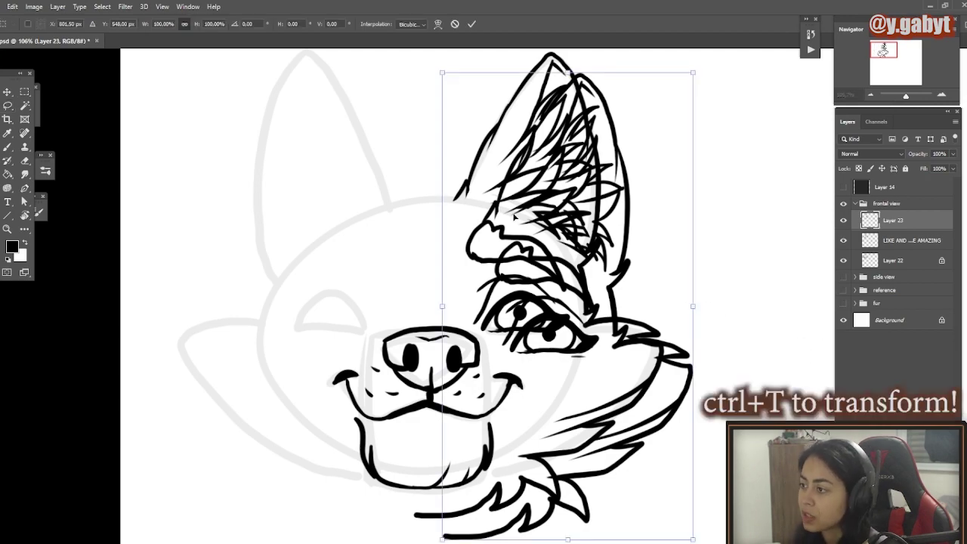
drag(521, 272, 306, 272)
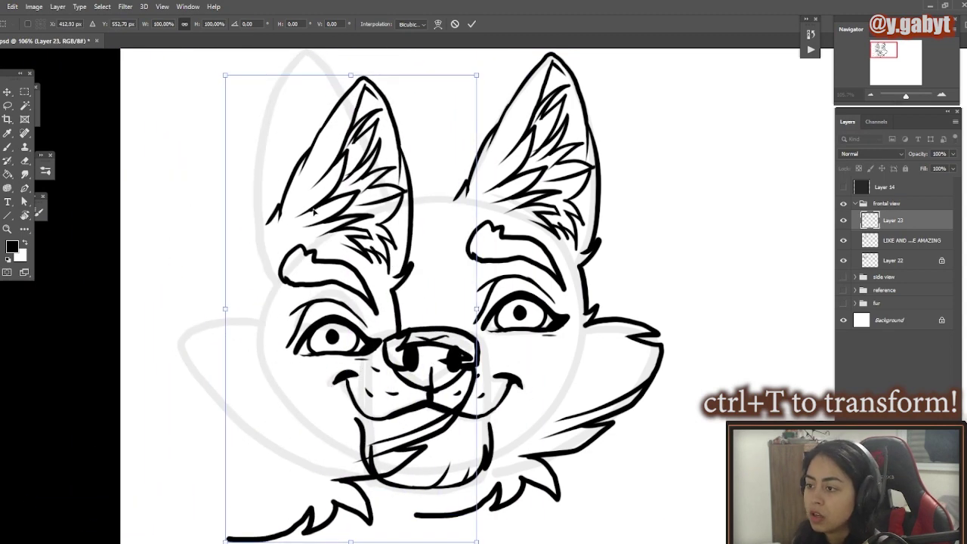
right_click(301, 188)
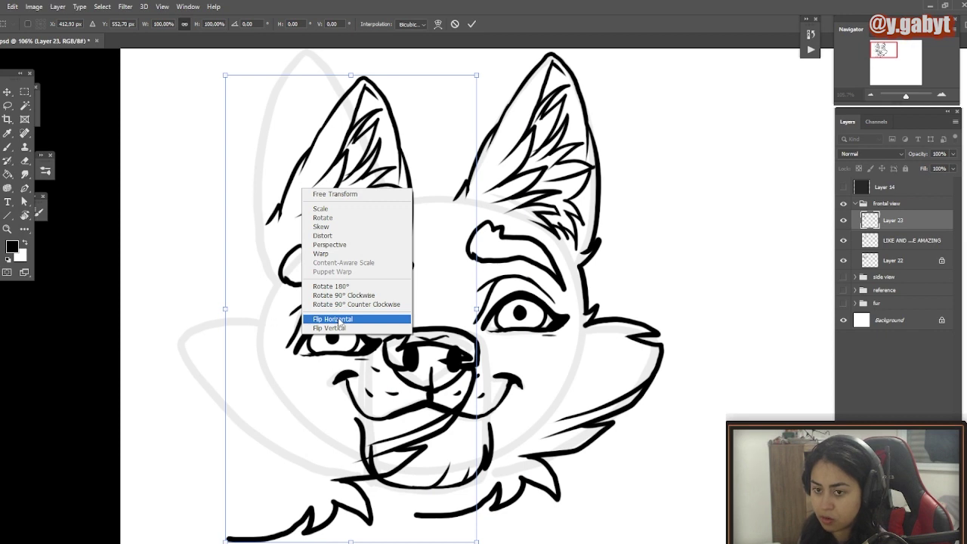
click(338, 319)
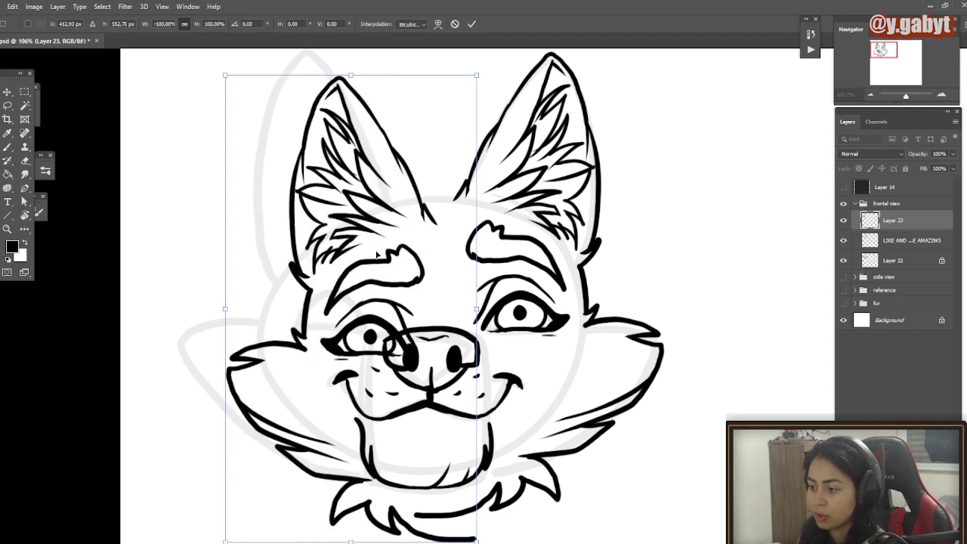
Step: Align the mirrored half with the neck line and sketch at X 360.31 px, Y 510 px, and apply the transform
drag(376, 254, 445, 206)
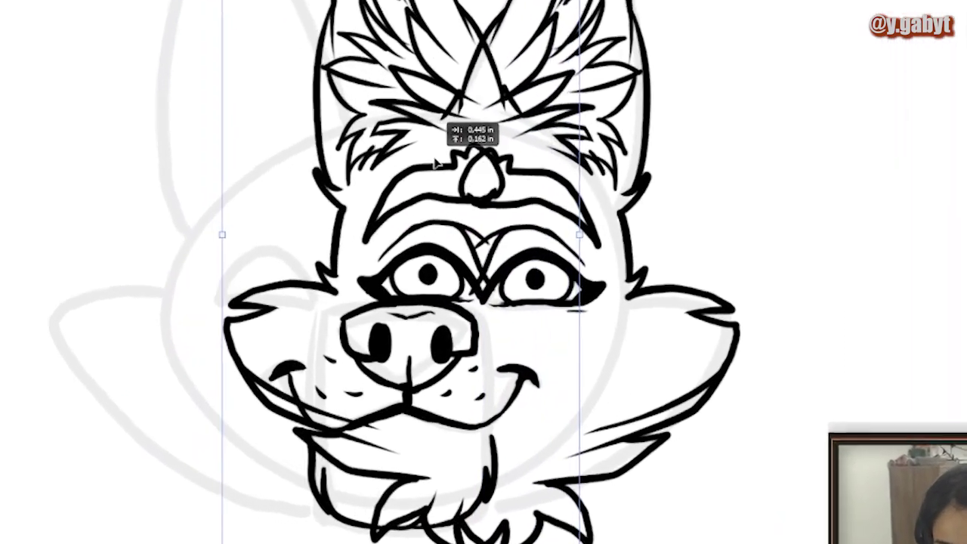
mouse_move(436, 163)
mouse_down()
mouse_move(446, 151)
mouse_move(528, 235)
mouse_move(337, 240)
mouse_move(338, 226)
mouse_move(345, 236)
mouse_up()
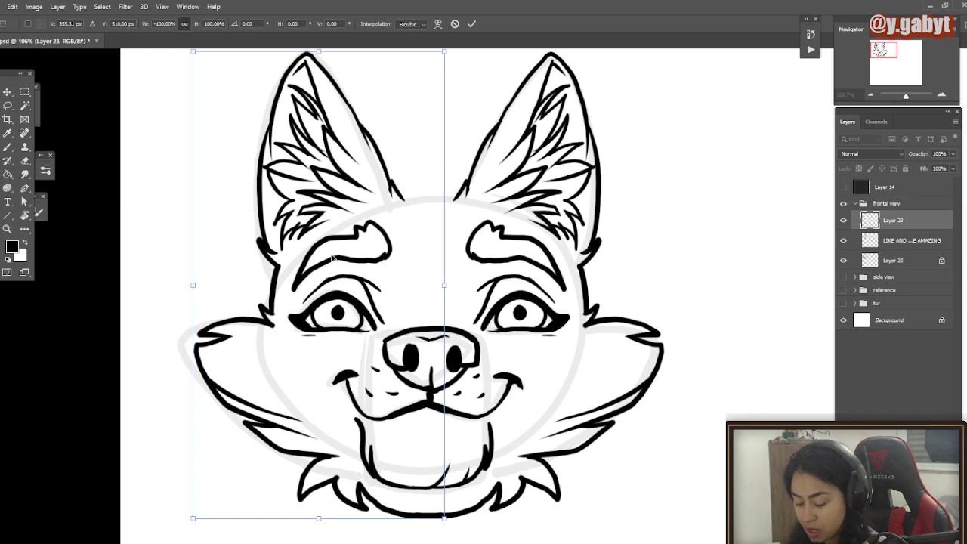
key(Return)
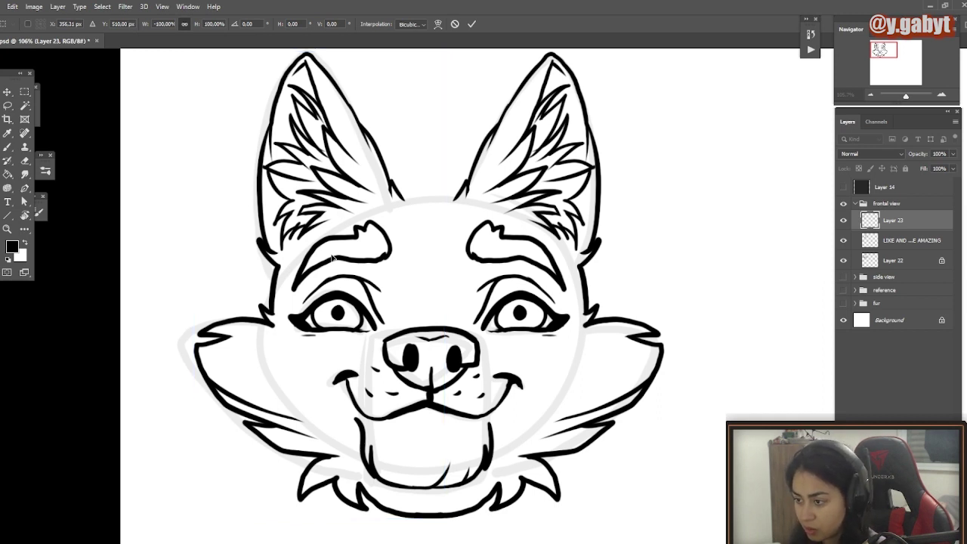
key(Right)
key(Right)
key(Right)
key(Right)
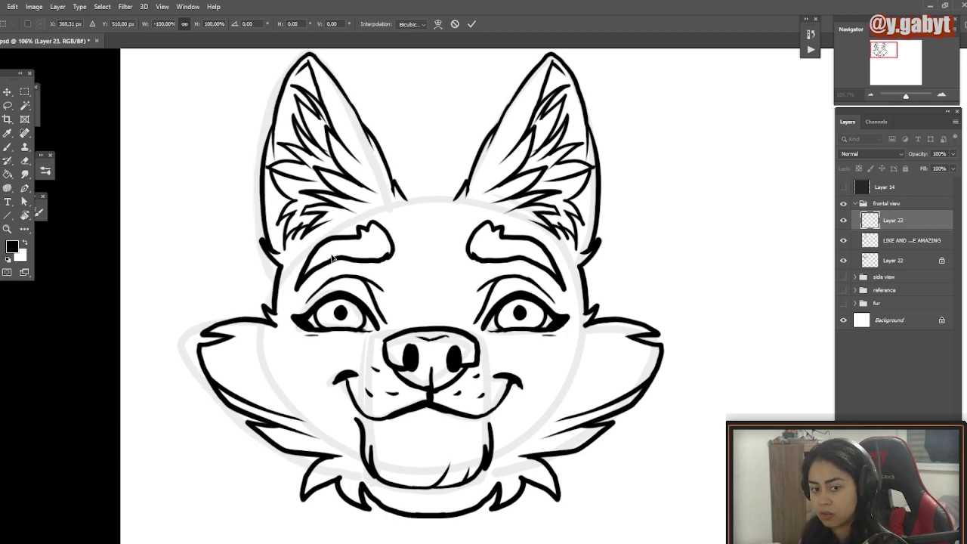
key(Return)
Step: Try brush strokes for the top of the head between the ears, and undo them
key(b)
drag(457, 197, 433, 155)
mouse_move(447, 182)
mouse_down()
mouse_move(407, 174)
mouse_move(402, 207)
mouse_up()
drag(393, 274, 435, 219)
key(ctrl+z)
key(ctrl+z)
key(ctrl+z)
Step: Draw the top of the head between the two ears with short Brush strokes forming a small fur tuft
drag(459, 189, 415, 178)
drag(414, 178, 403, 188)
scroll(459, 222, down, 10)
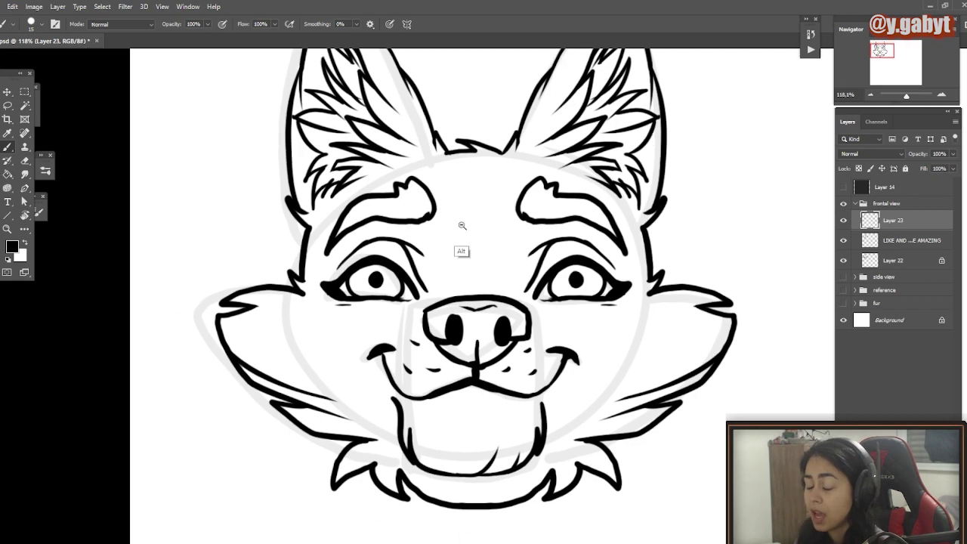
scroll(401, 199, up, 8)
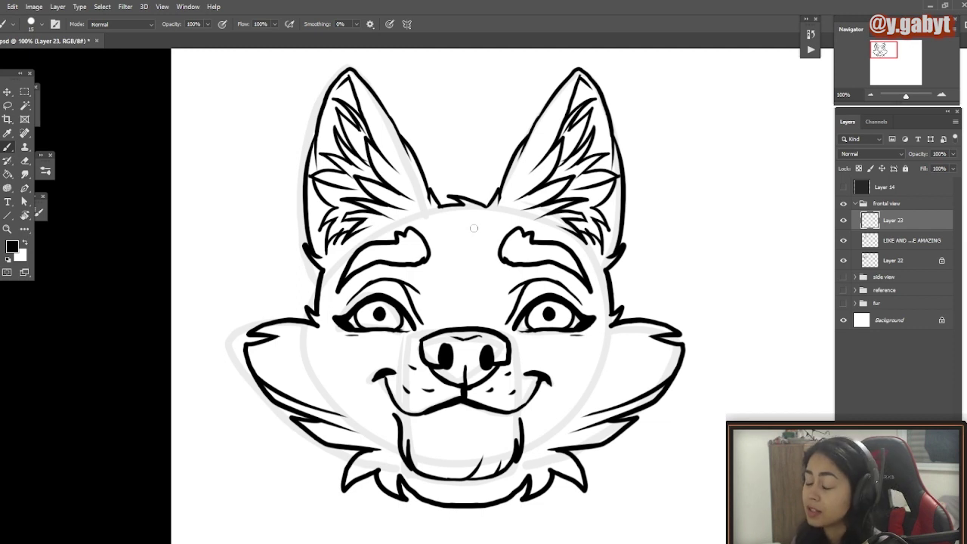
mouse_move(380, 306)
mouse_down()
mouse_move(367, 312)
mouse_move(378, 321)
mouse_move(372, 312)
mouse_up()
mouse_move(556, 317)
mouse_down()
mouse_move(552, 307)
mouse_move(548, 314)
mouse_up()
scroll(557, 369, up, 4)
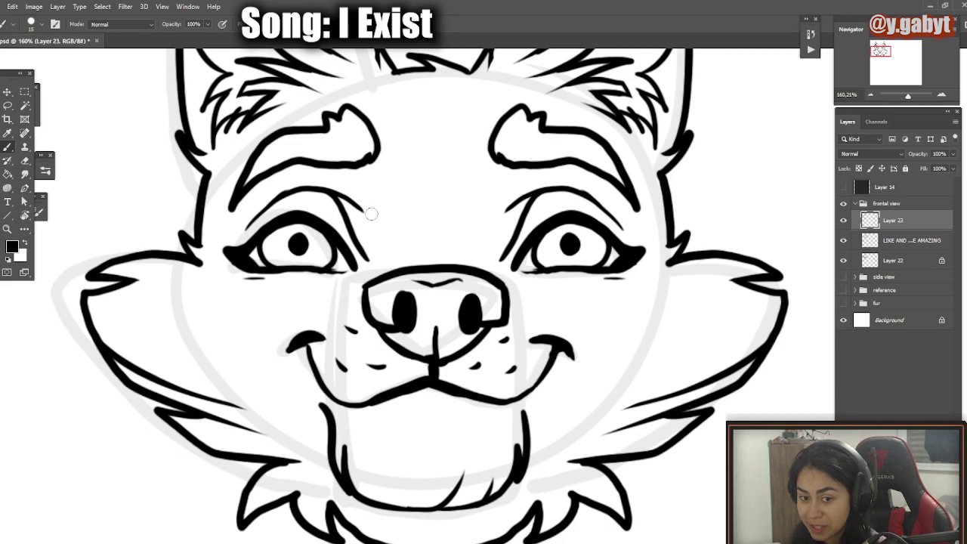
scroll(468, 264, down, 6)
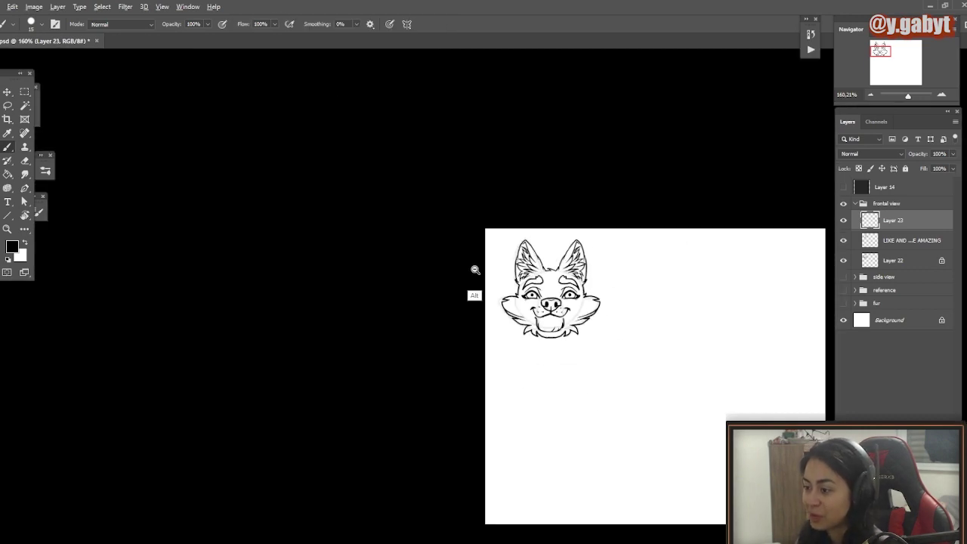
scroll(468, 264, up, 6)
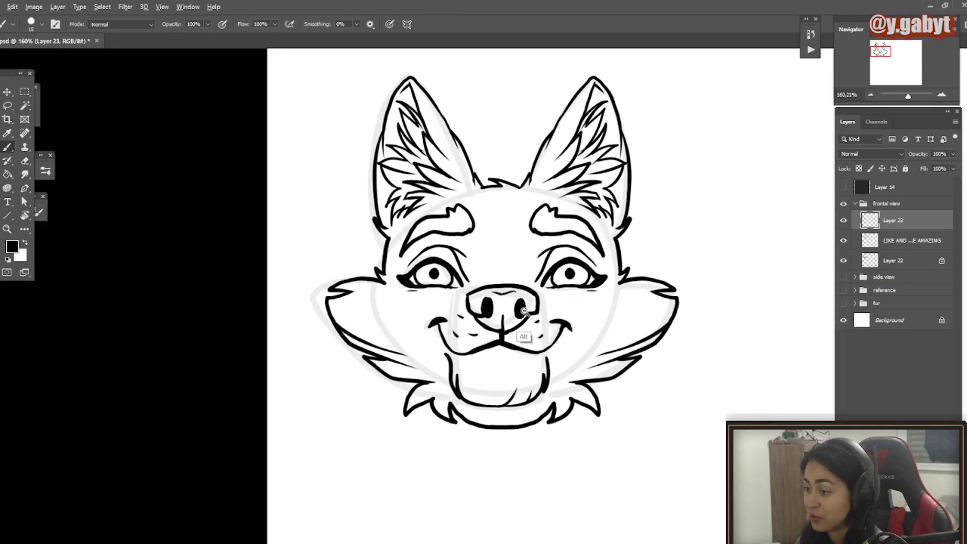
scroll(546, 325, up, 3)
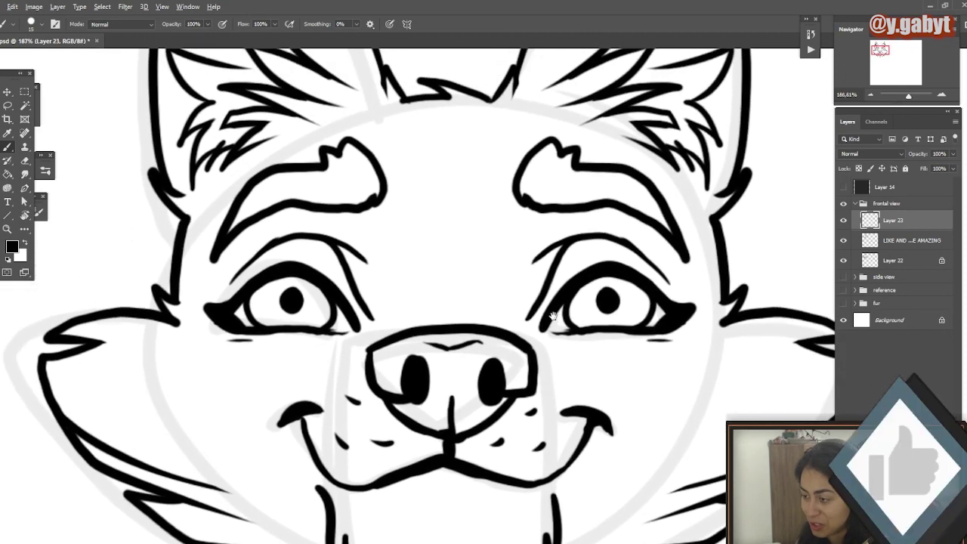
Step: Merge Layer 23 with the line art layer below it, and toggle the merged layer's visibility to check it
key(l)
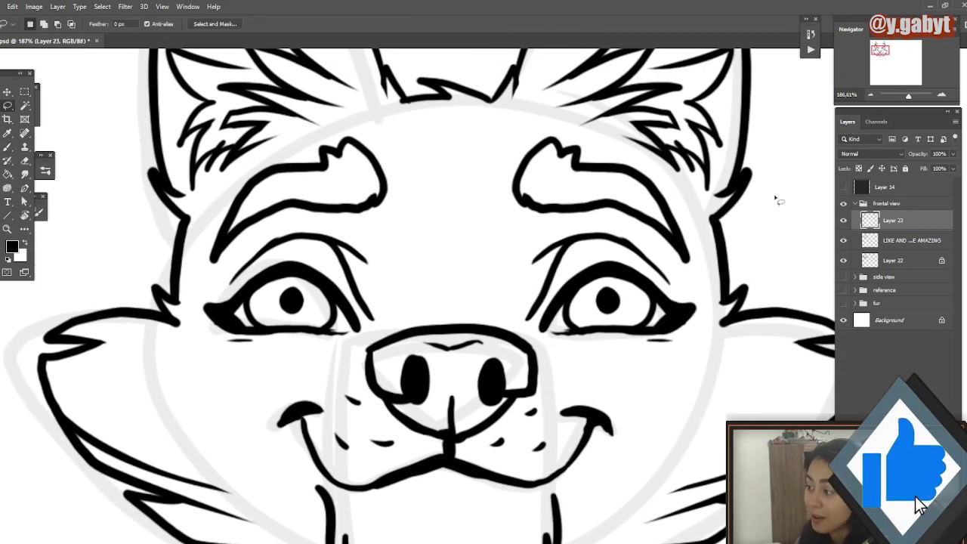
key(ctrl)
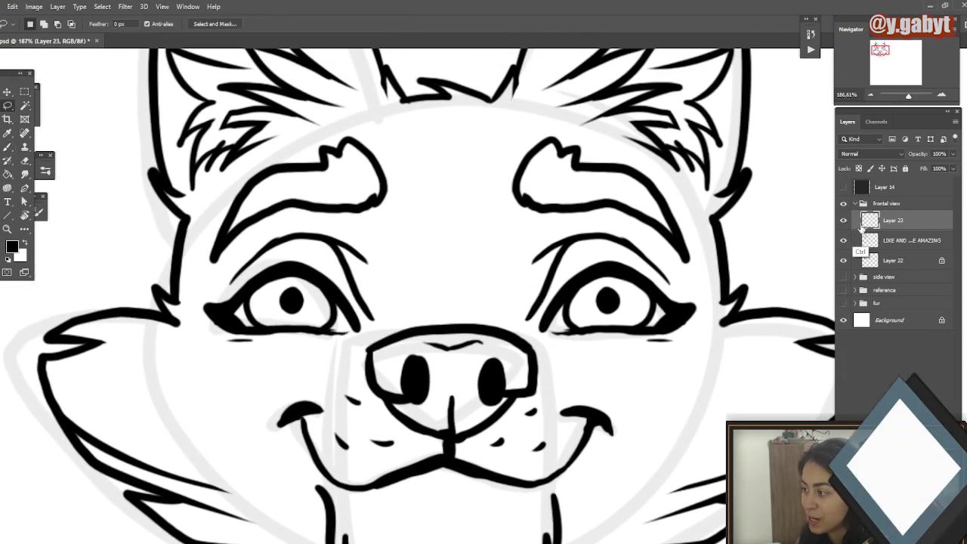
right_click(892, 222)
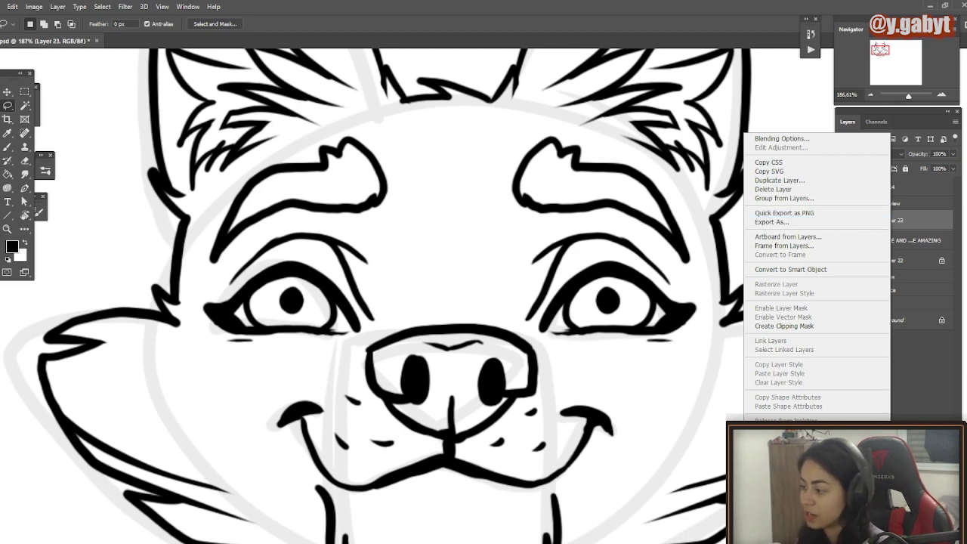
click(774, 436)
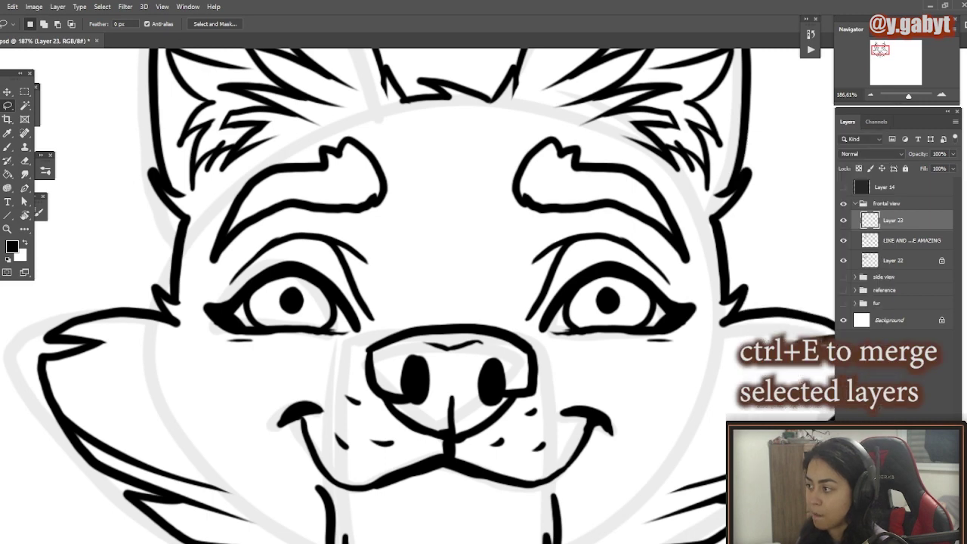
click(843, 220)
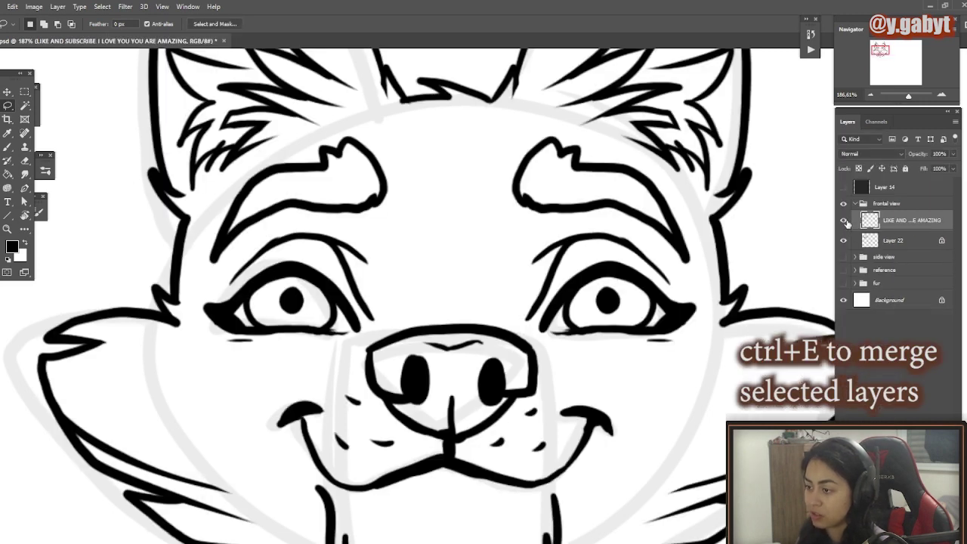
click(843, 220)
click(843, 221)
Step: Try a Lasso selection around the underside of the right-hand eye, and deselect it
drag(691, 336, 593, 289)
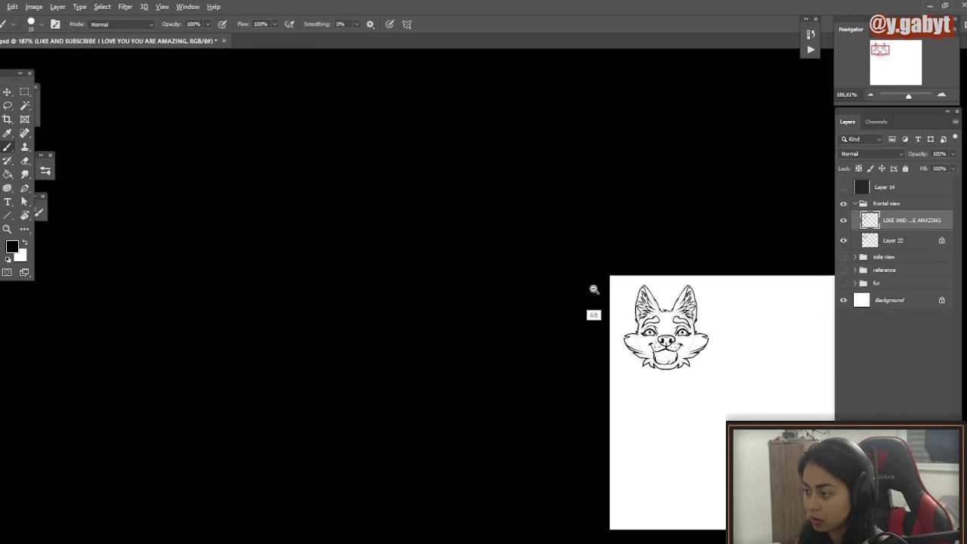
scroll(592, 289, up, 8)
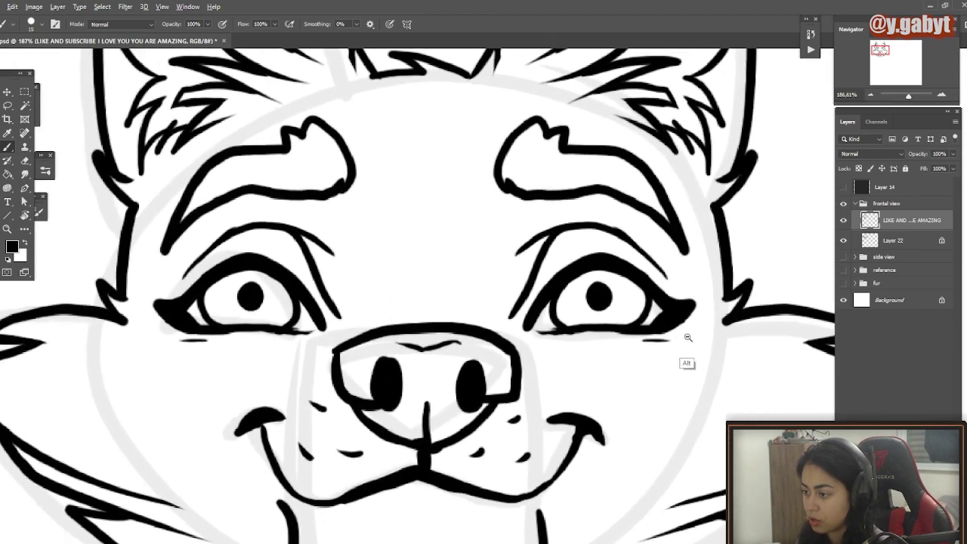
scroll(687, 336, up, 1)
key(l)
mouse_move(556, 352)
mouse_down()
mouse_move(651, 241)
mouse_move(714, 332)
mouse_move(701, 330)
mouse_up()
key(ctrl+d)
Step: Select the left-hand eye and its lid crease with the Lasso tool, move them slightly toward the nose, and deselect
drag(370, 263, 272, 236)
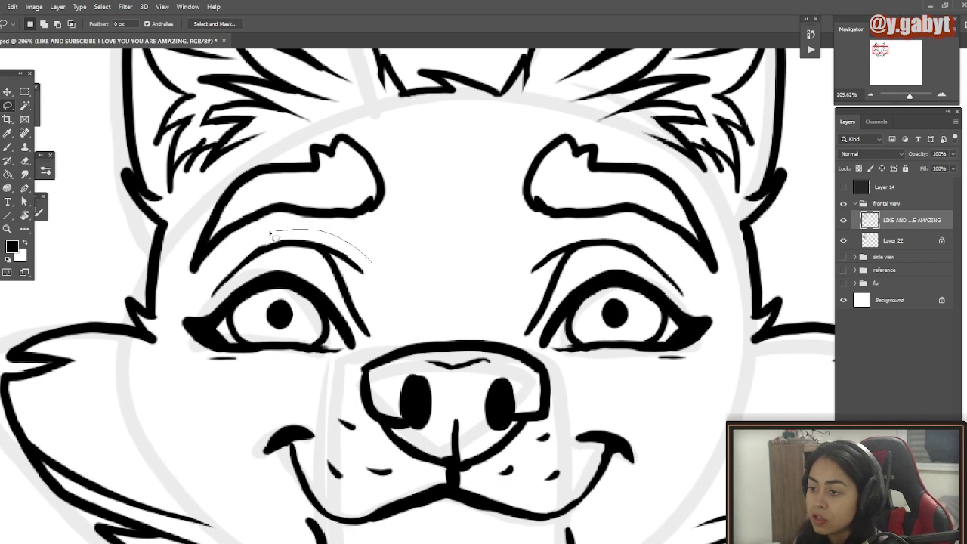
mouse_move(225, 259)
mouse_down()
mouse_move(170, 320)
mouse_move(189, 367)
mouse_move(260, 376)
mouse_up()
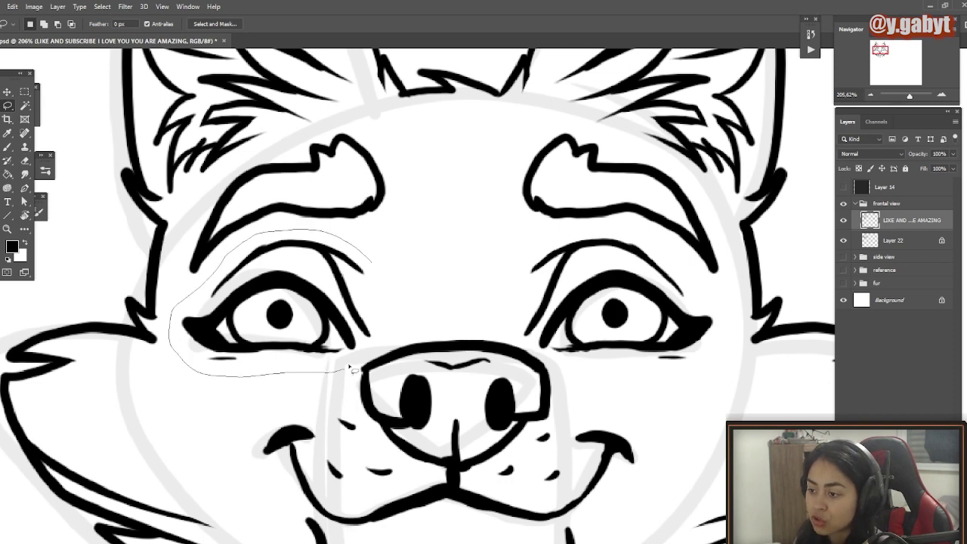
drag(393, 322, 372, 266)
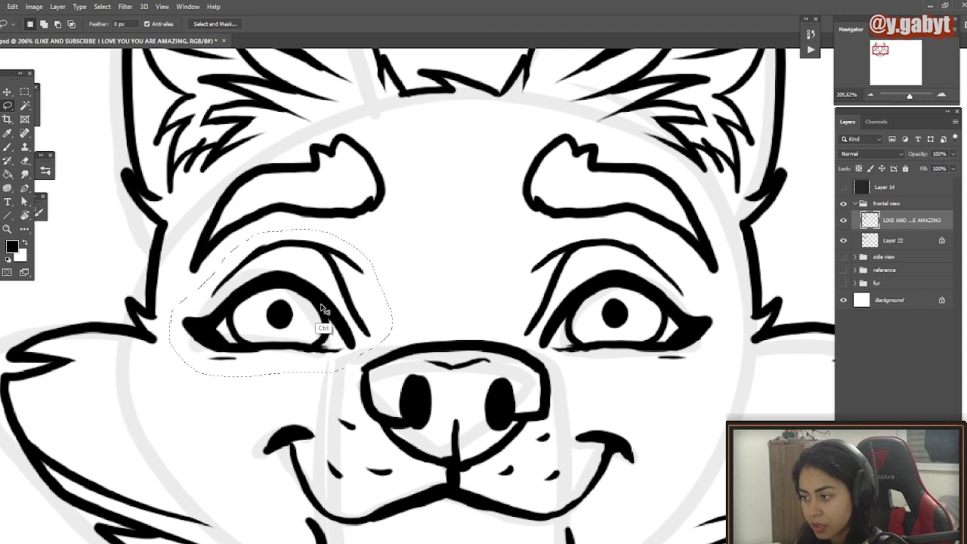
drag(323, 306, 339, 304)
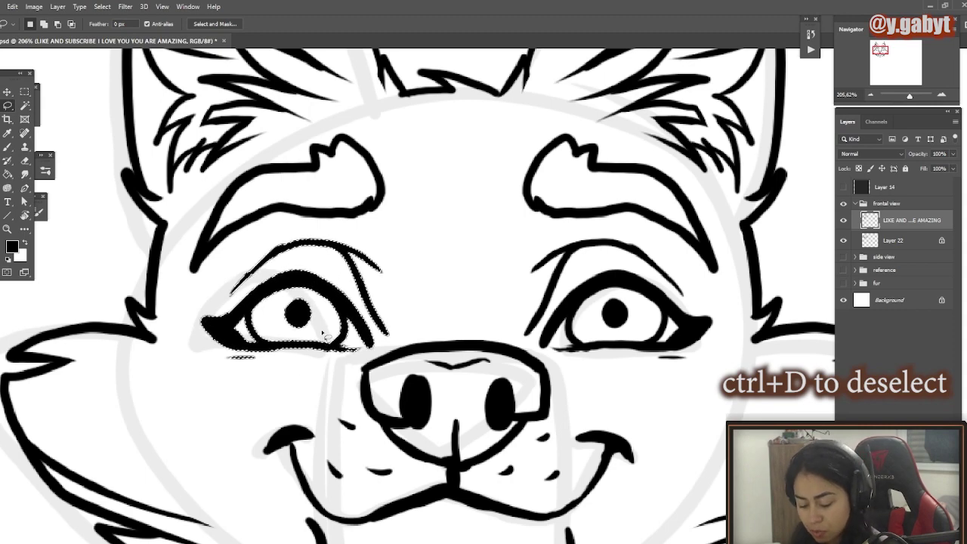
key(ctrl)
key(ctrl+d)
Step: Draw a tapering curved line down each side of the face, from below the outer eye toward the lower cheek fur
drag(496, 308, 469, 264)
key(b)
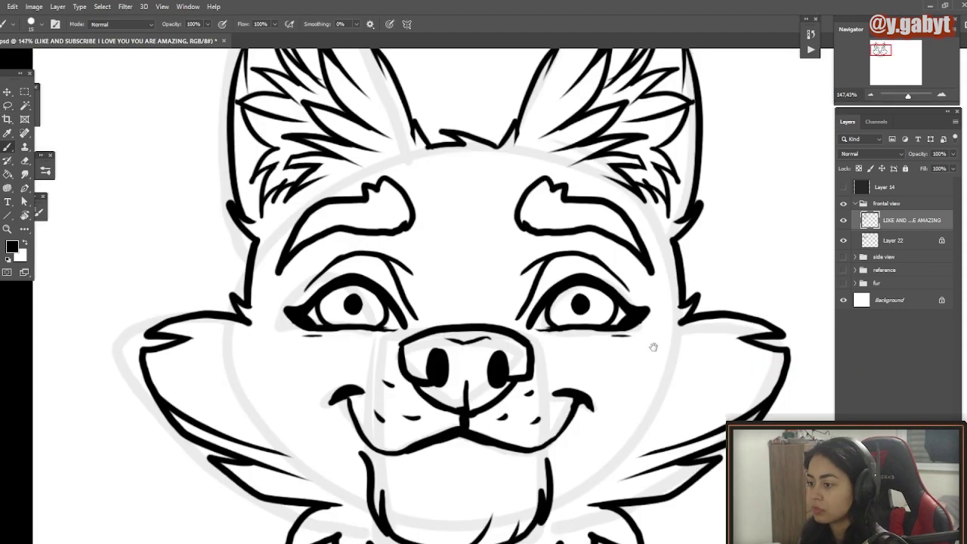
drag(654, 345, 648, 286)
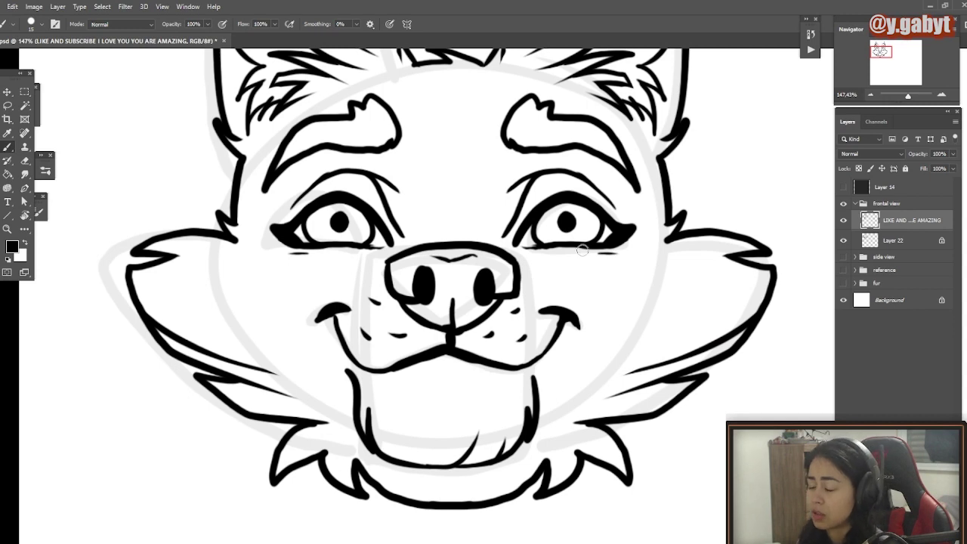
drag(535, 251, 684, 229)
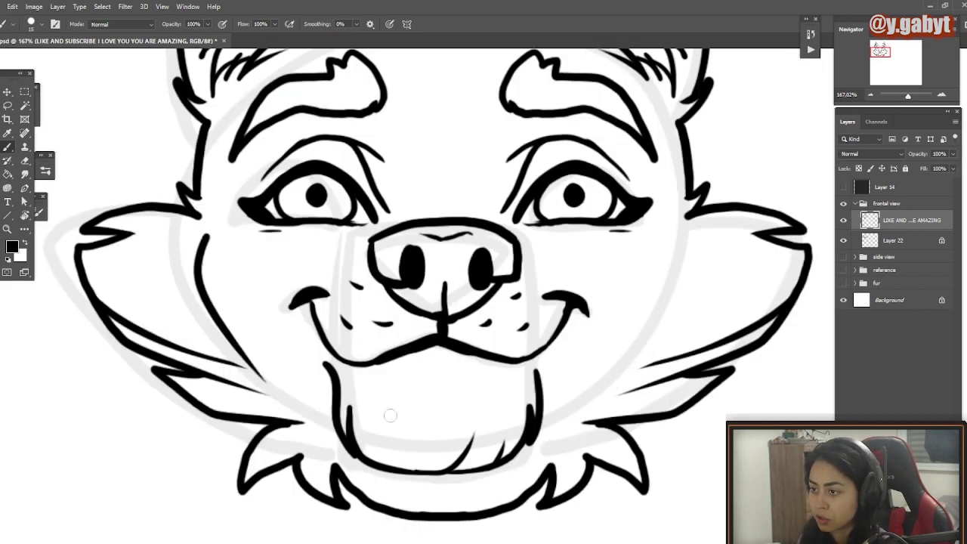
scroll(674, 243, down, 5)
scroll(666, 269, up, 4)
drag(666, 268, 606, 373)
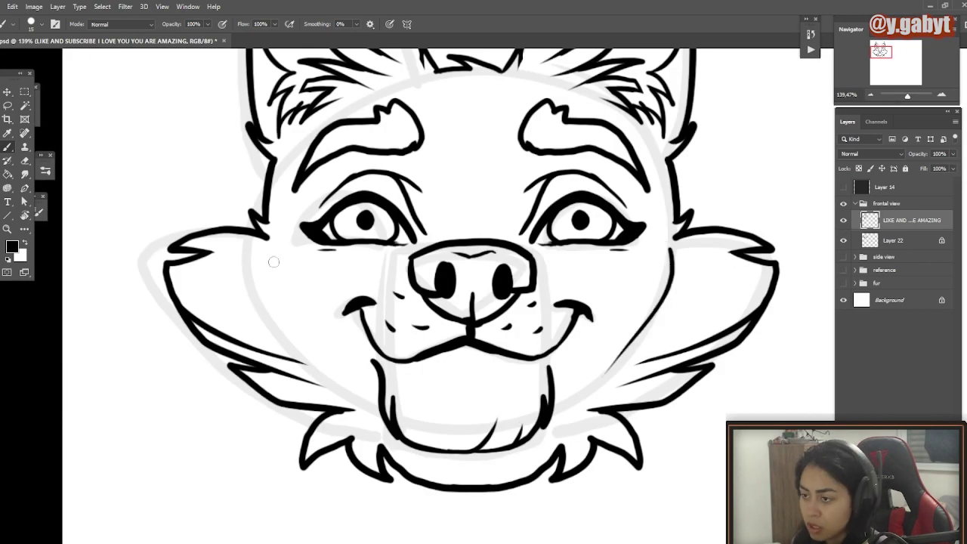
drag(271, 251, 326, 361)
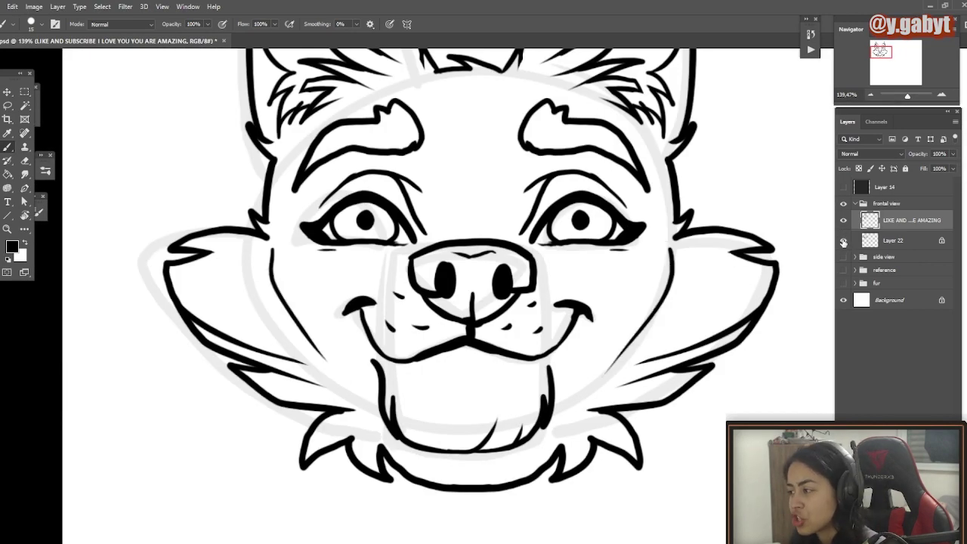
Step: Hide the faded sketch on Layer 22 and check the clean line art
click(842, 240)
scroll(642, 303, down, 5)
scroll(642, 302, up, 5)
Step: Select the right-hand inner cheek line with the Lasso tool, adjust it with Free Transform, and deselect
key(l)
mouse_move(683, 272)
mouse_down()
mouse_move(610, 342)
mouse_move(640, 375)
mouse_move(627, 381)
mouse_up()
key(ctrl+t)
key(Return)
key(ctrl+d)
Step: Try brush strokes near the right-hand eye, undoing the first one
key(b)
mouse_move(495, 245)
mouse_down()
mouse_move(469, 302)
mouse_move(590, 277)
mouse_up()
key(ctrl+z)
mouse_move(519, 287)
mouse_down()
mouse_move(571, 267)
mouse_move(594, 280)
mouse_up()
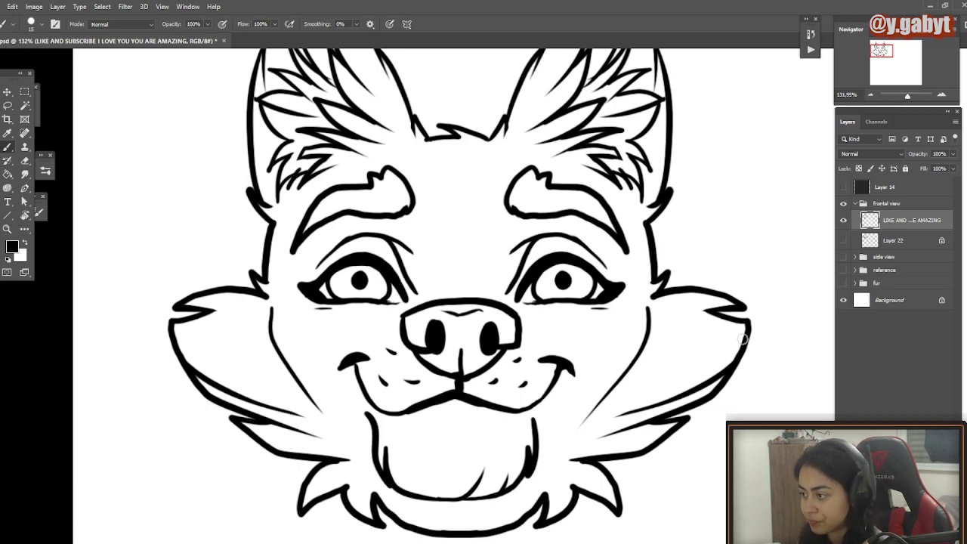
Step: Add a short fur stroke to the left-hand inner cheek line and thin curved strokes beside the pupils of both eyes
drag(382, 288, 375, 330)
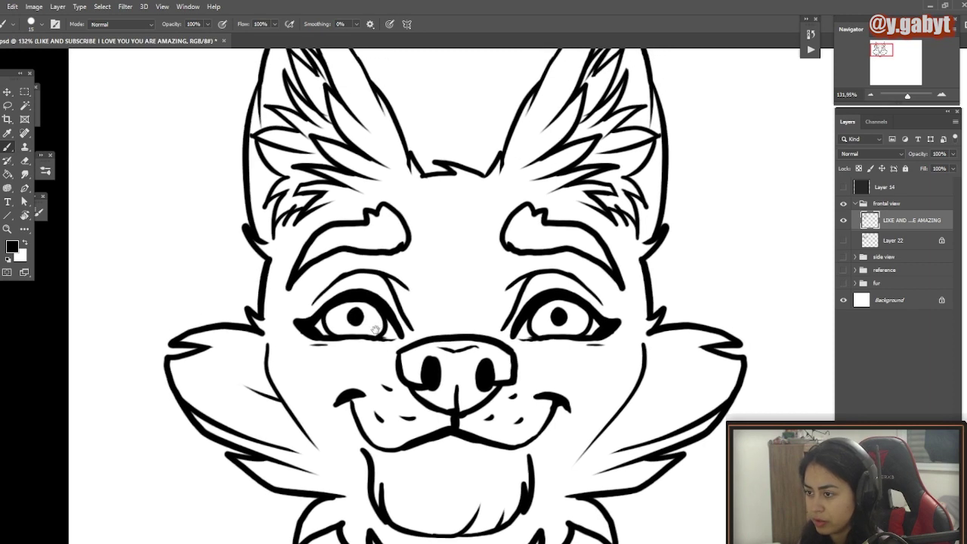
scroll(375, 329, down, 5)
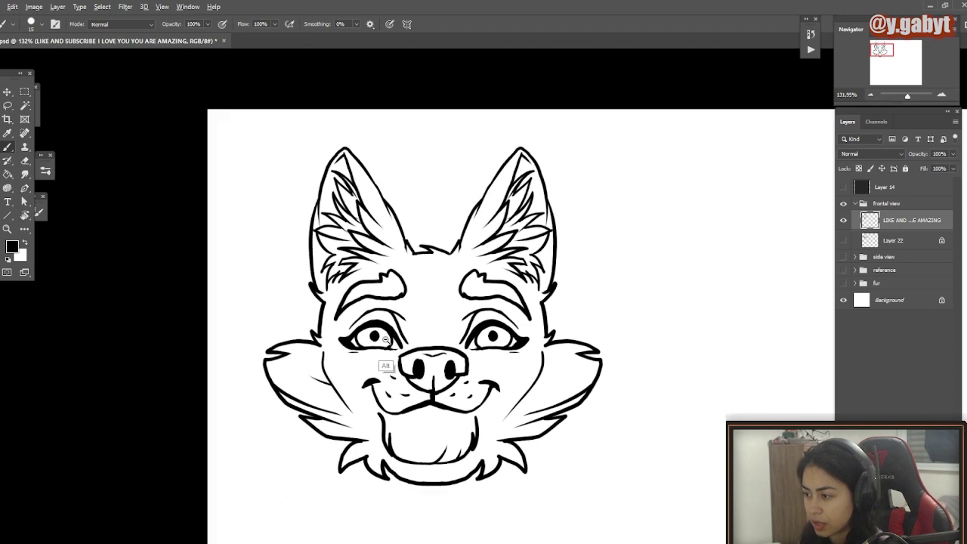
scroll(386, 340, down, 4)
scroll(345, 309, down, 3)
scroll(339, 315, up, 6)
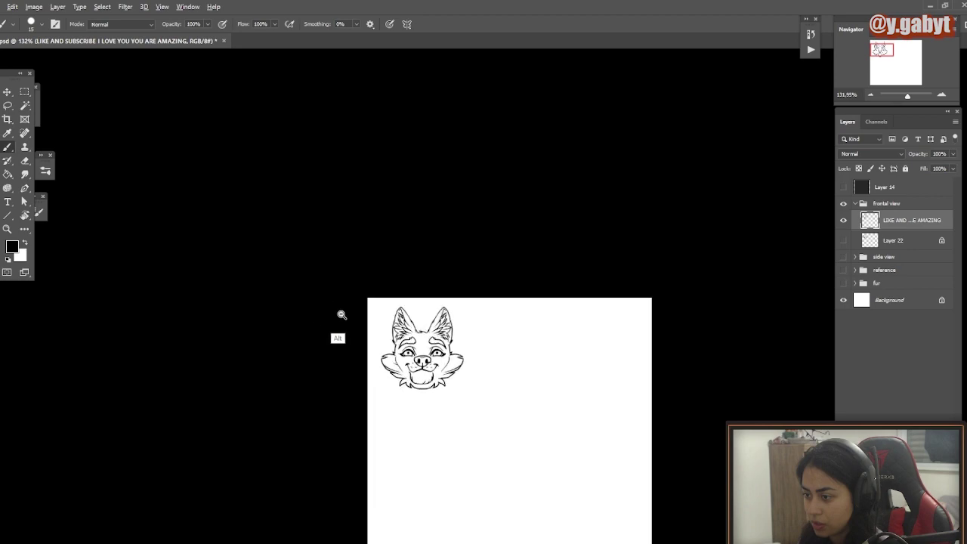
scroll(371, 337, up, 5)
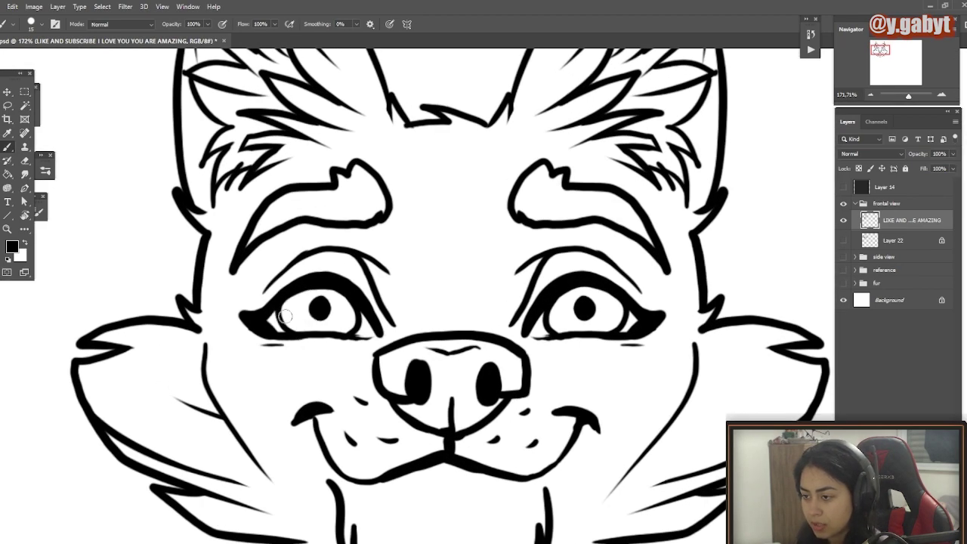
drag(283, 321, 306, 306)
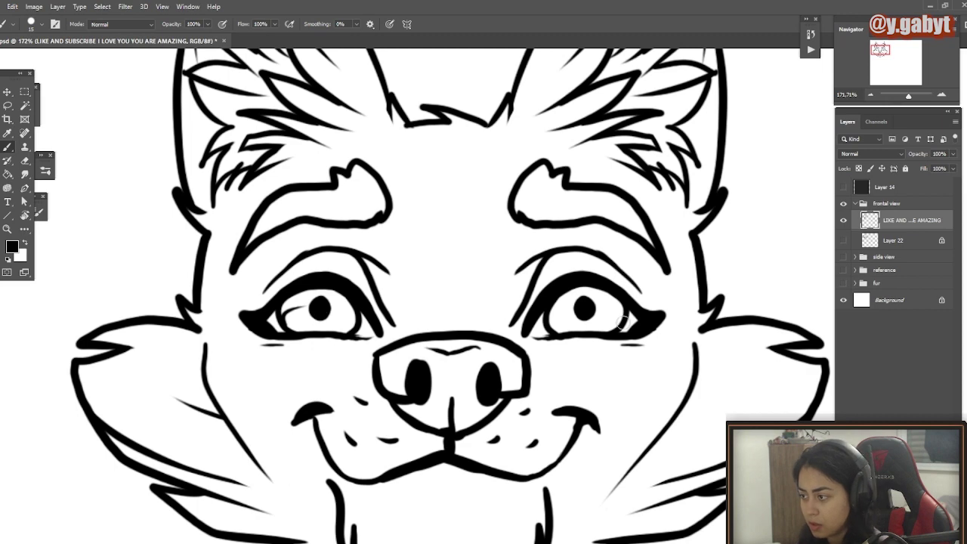
drag(621, 322, 597, 309)
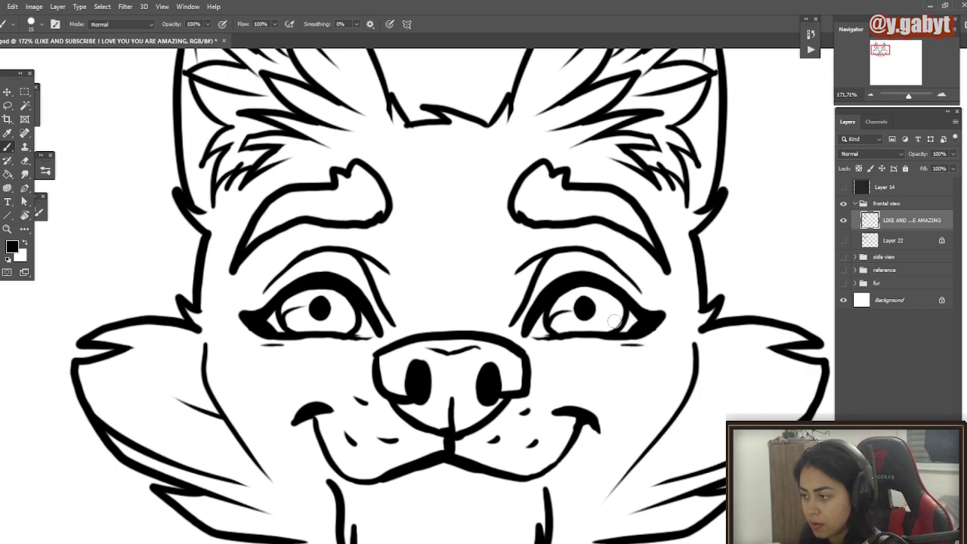
scroll(344, 318, down, 3)
scroll(309, 353, up, 3)
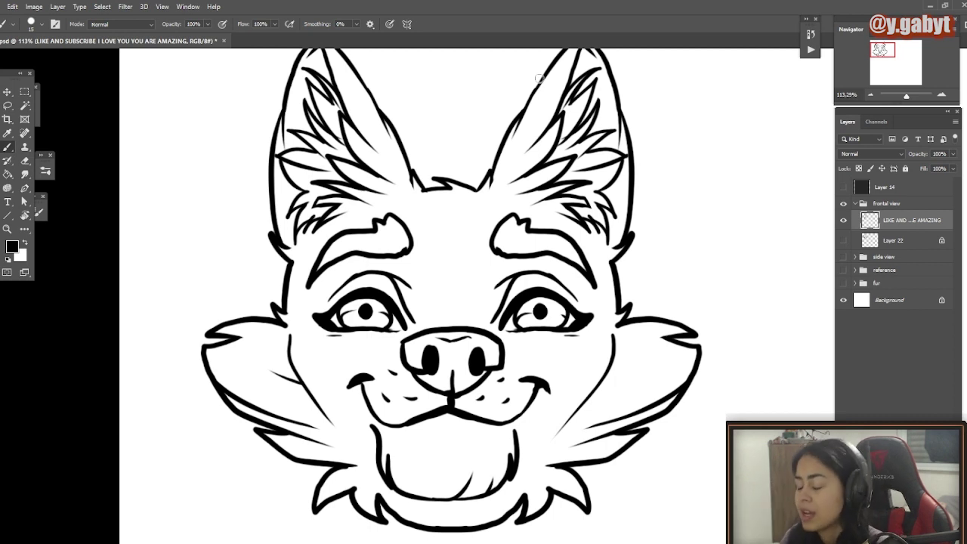
Step: Lasso the outer cheek and chin fur outline around the face and open the Liquify filter on it
key(l)
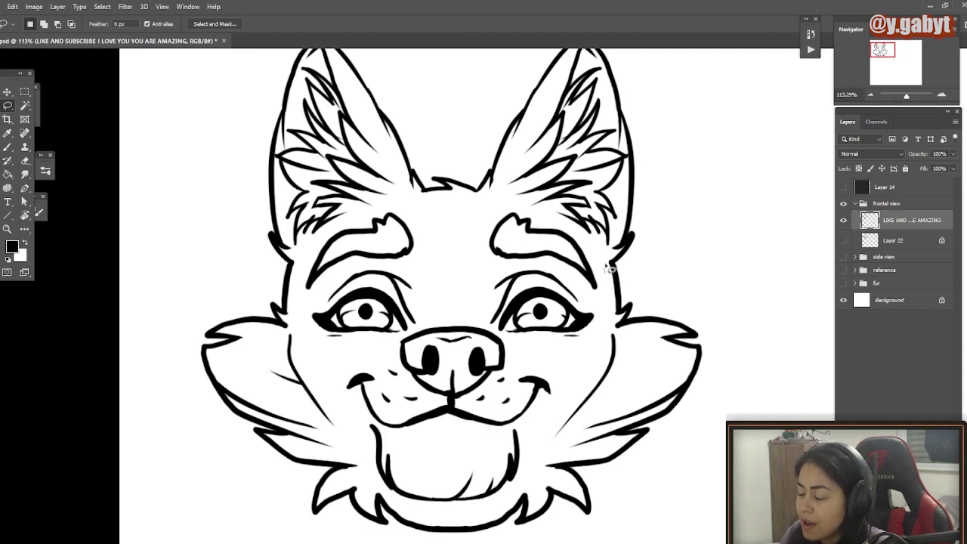
mouse_move(626, 233)
mouse_down()
mouse_move(695, 216)
mouse_move(748, 309)
mouse_move(765, 401)
mouse_move(603, 528)
mouse_move(151, 368)
mouse_move(185, 242)
mouse_move(304, 284)
mouse_up()
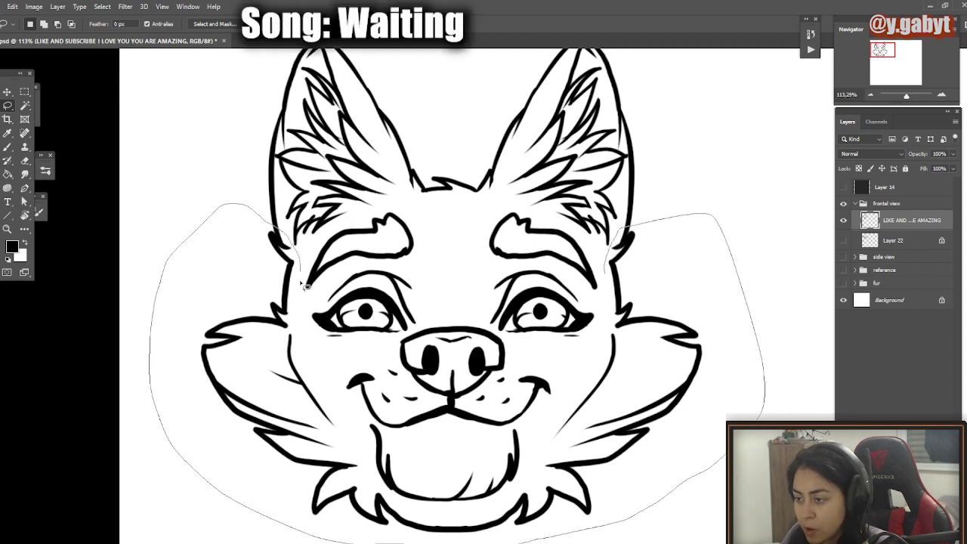
mouse_move(298, 330)
mouse_down()
mouse_move(290, 406)
mouse_move(417, 508)
mouse_move(484, 513)
mouse_move(571, 439)
mouse_move(613, 352)
mouse_up()
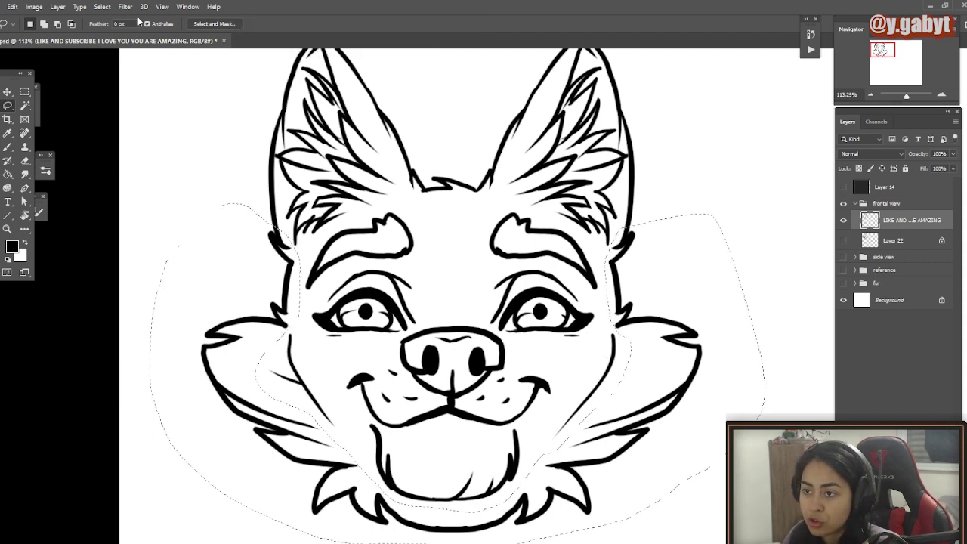
click(126, 7)
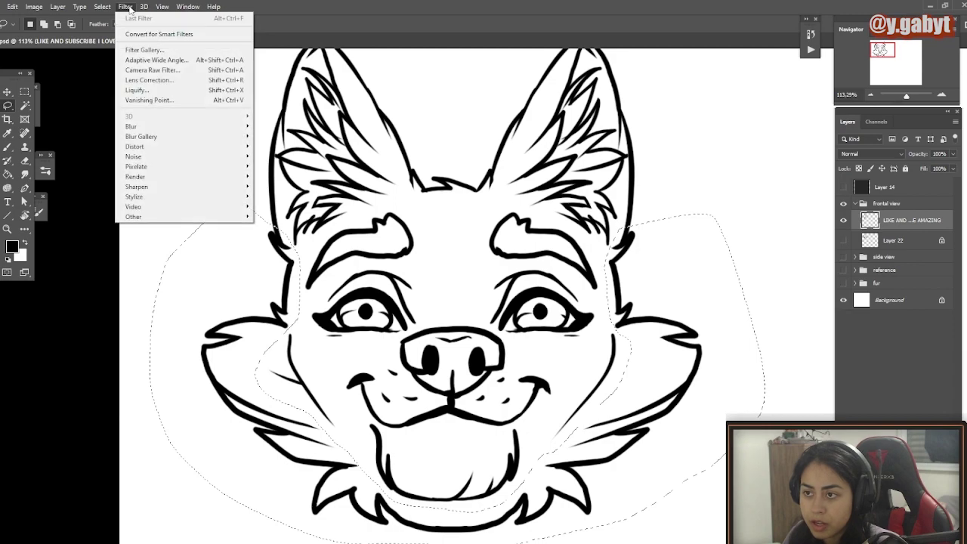
click(142, 91)
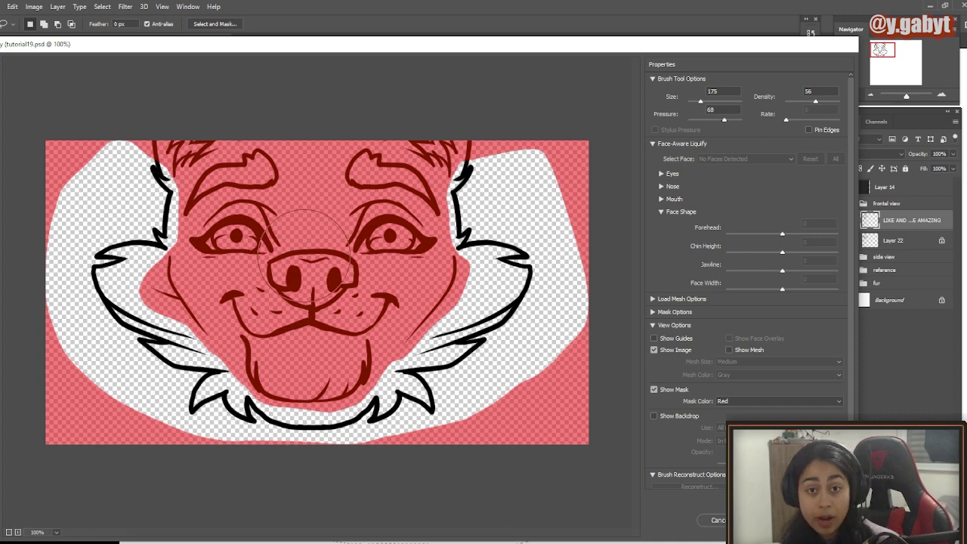
Step: Set the Liquify brush size to 400
drag(343, 203, 314, 251)
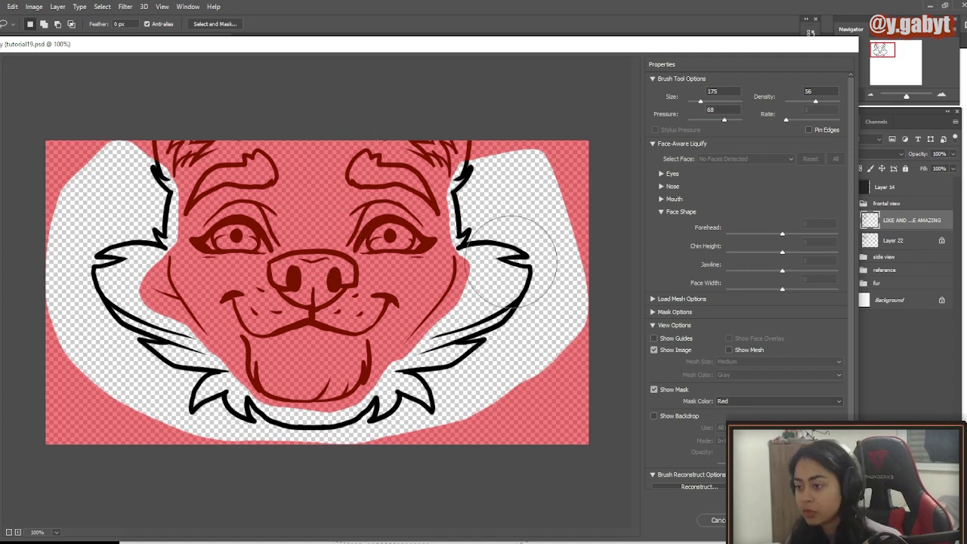
scroll(525, 300, up, 1)
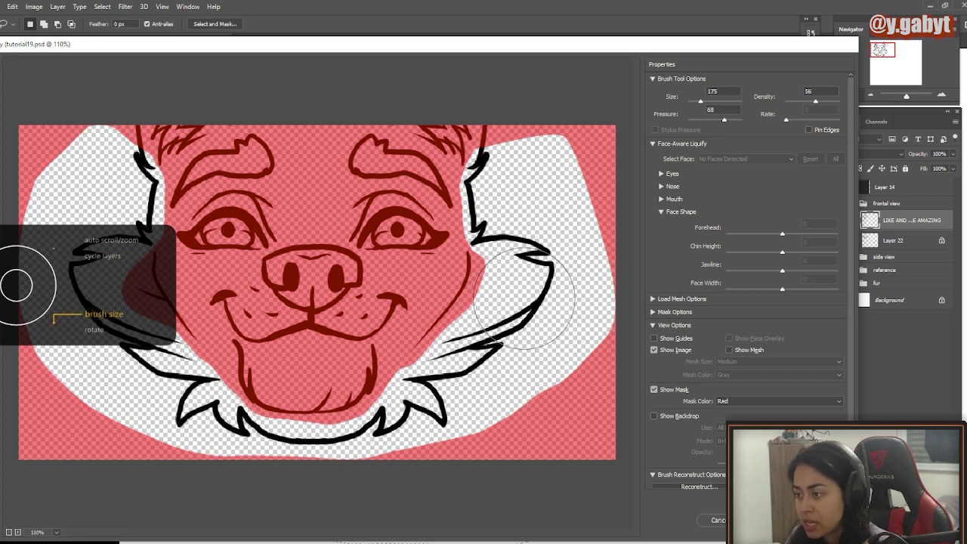
key(bracketright)
key(bracketright)
key(bracketright)
key(bracketright)
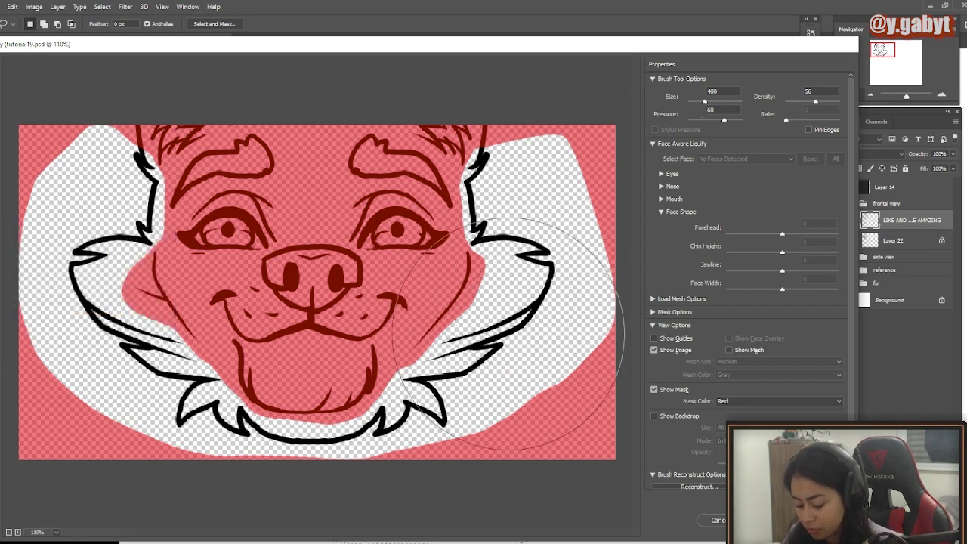
Step: Push the cheek fur slightly outward and the chin fur downward in Liquify, apply it, and clear the selection
mouse_move(520, 305)
mouse_down()
mouse_move(507, 233)
mouse_move(516, 232)
mouse_move(512, 321)
mouse_move(488, 345)
mouse_up()
drag(455, 375, 422, 396)
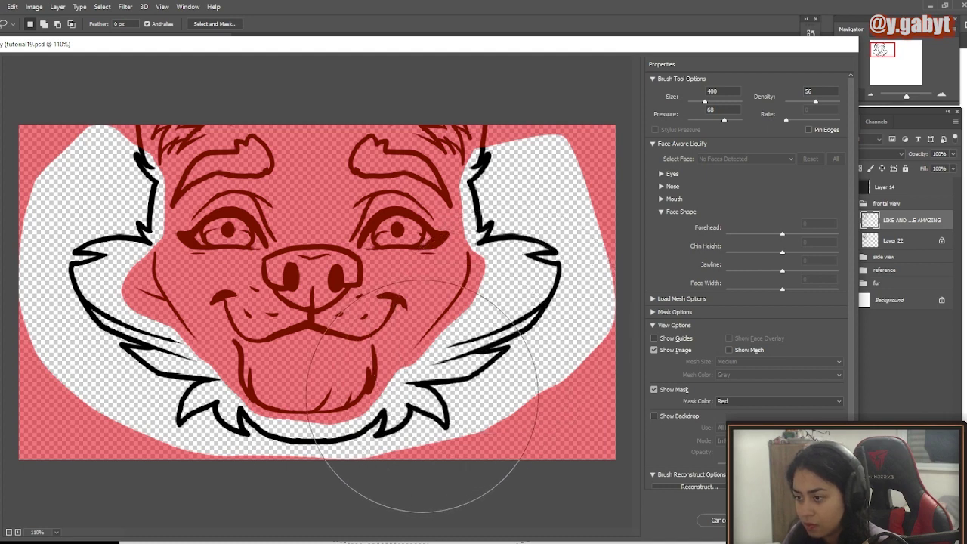
drag(361, 405, 316, 417)
drag(250, 395, 222, 382)
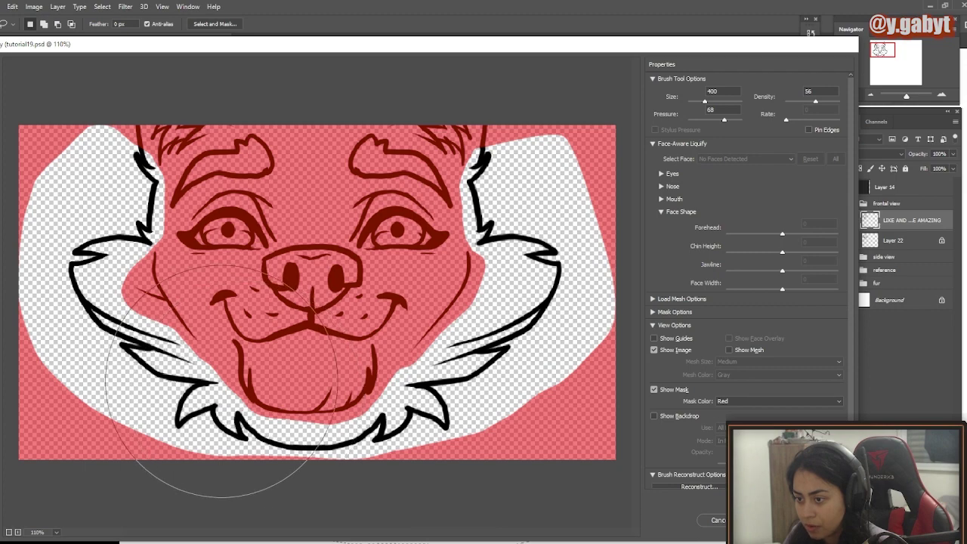
drag(124, 310, 115, 313)
drag(136, 234, 129, 235)
drag(136, 349, 132, 358)
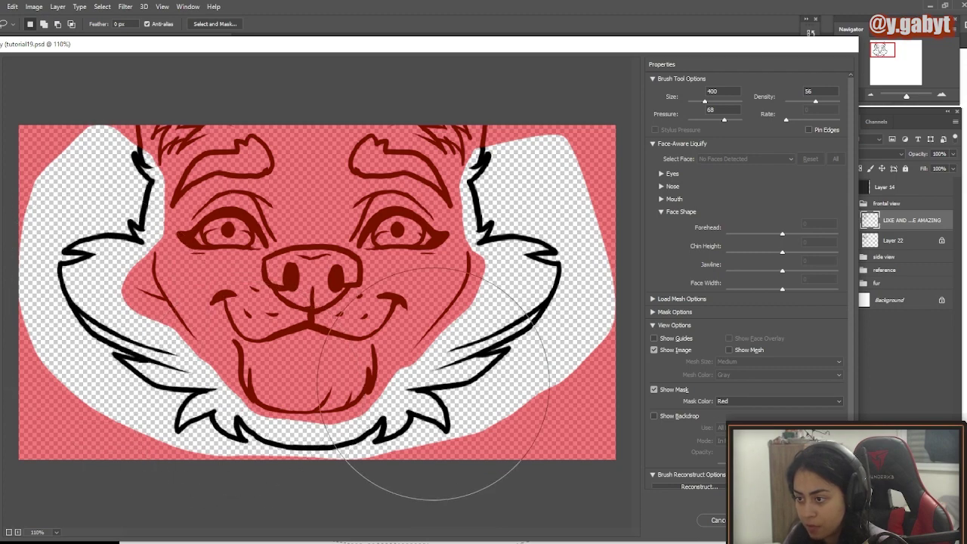
mouse_move(432, 385)
mouse_down()
mouse_move(529, 276)
mouse_move(105, 294)
mouse_up()
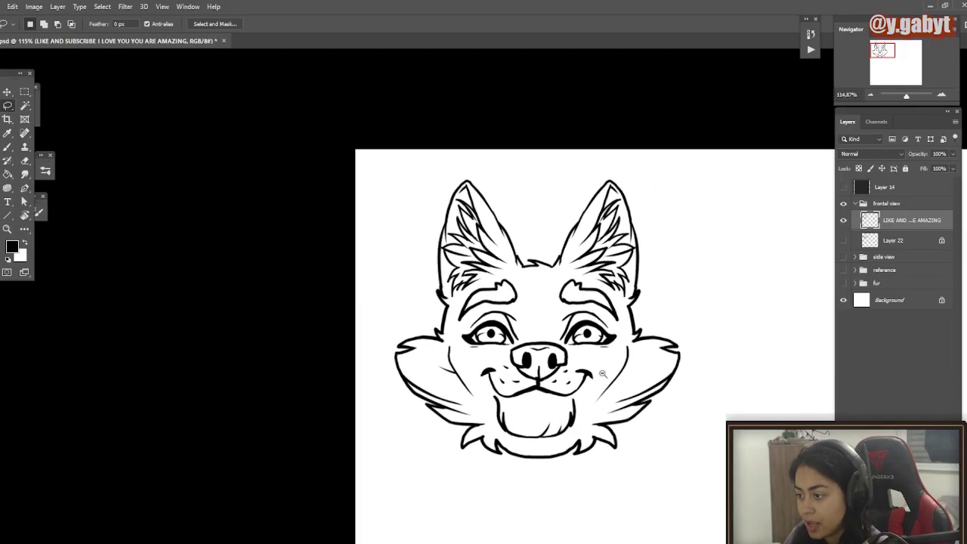
scroll(623, 377, up, 3)
drag(619, 390, 626, 396)
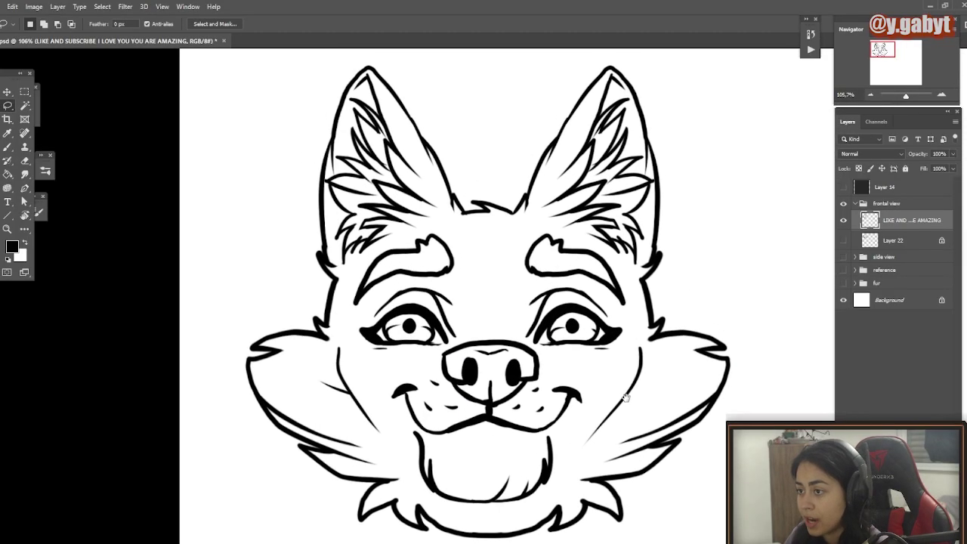
Step: Make the line art layer above Layer 22 active with the Brush tool, and toggle its visibility off and on
click(880, 249)
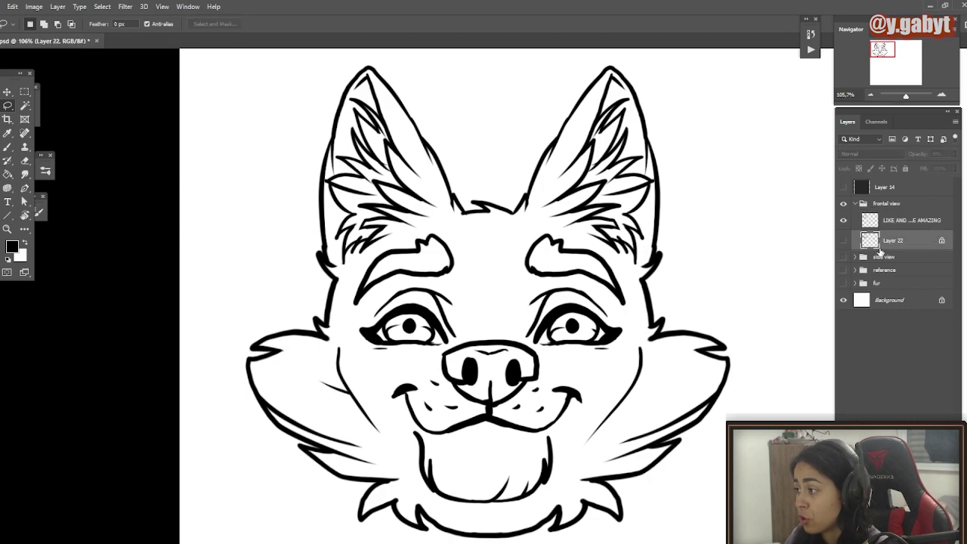
key(b)
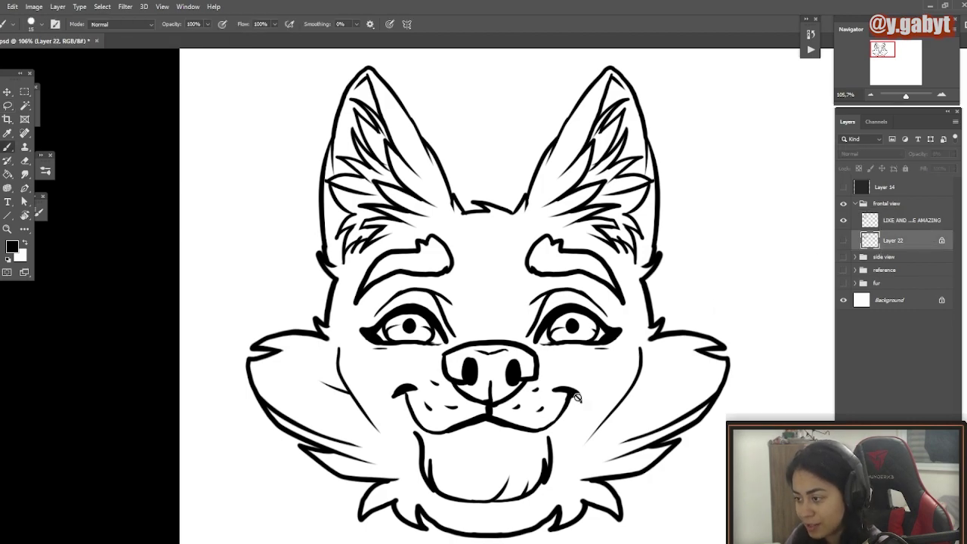
scroll(556, 382, up, 3)
scroll(567, 381, down, 1)
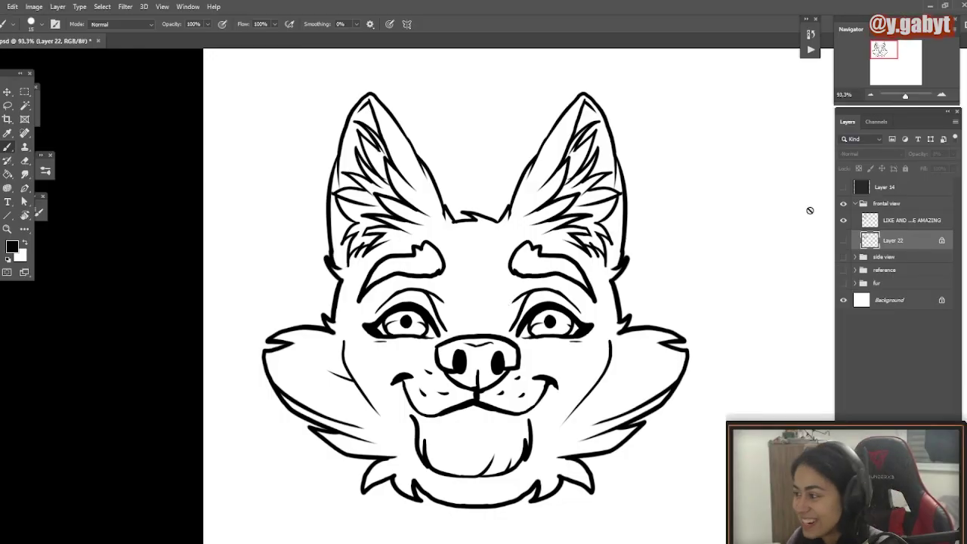
click(865, 224)
click(846, 222)
click(845, 222)
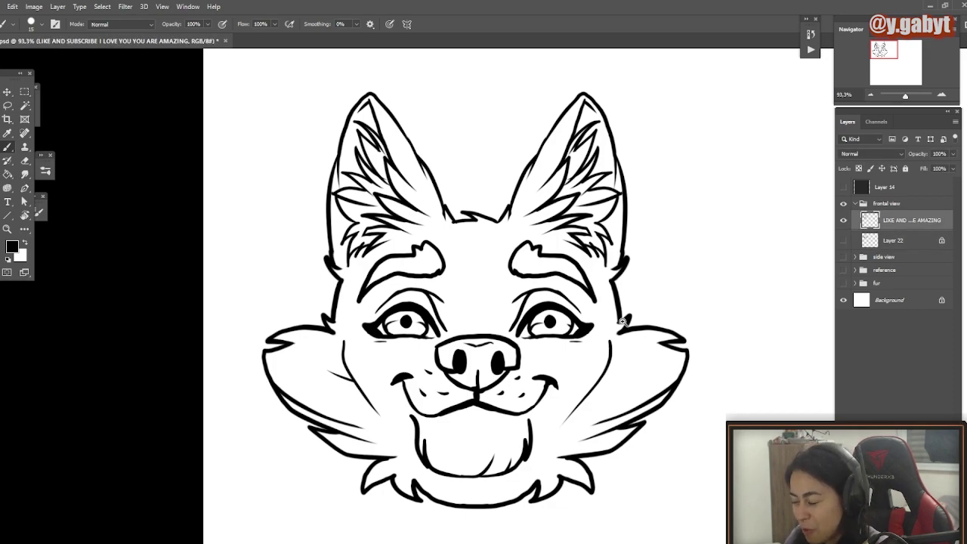
Step: Examine the head's outer outline up close along both ears, the forehead and the left-hand cheek
scroll(622, 321, up, 6)
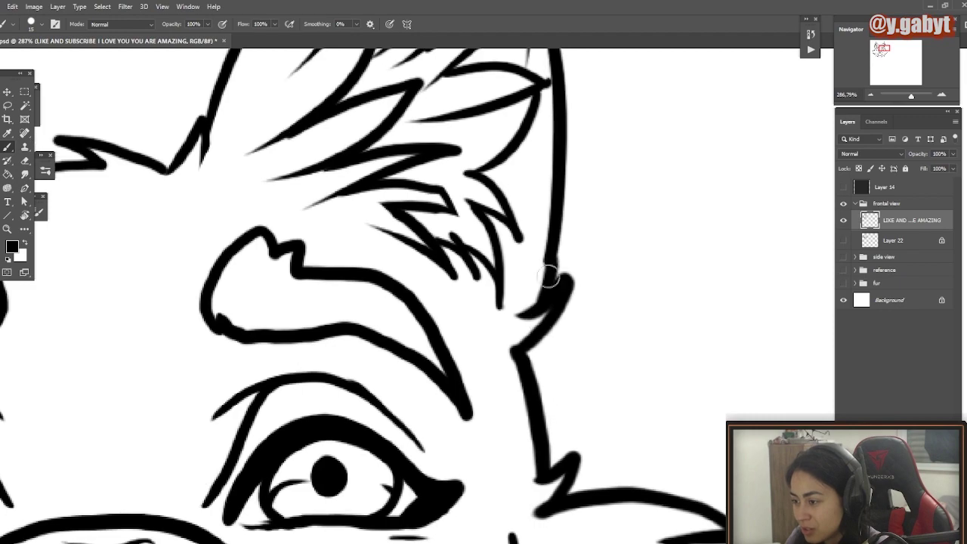
scroll(549, 276, up, 5)
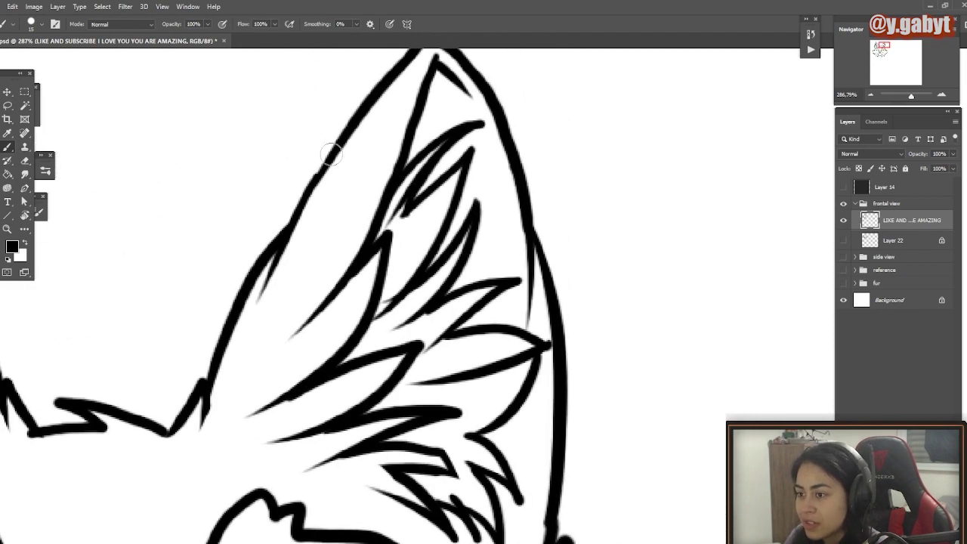
scroll(234, 330, left, 5)
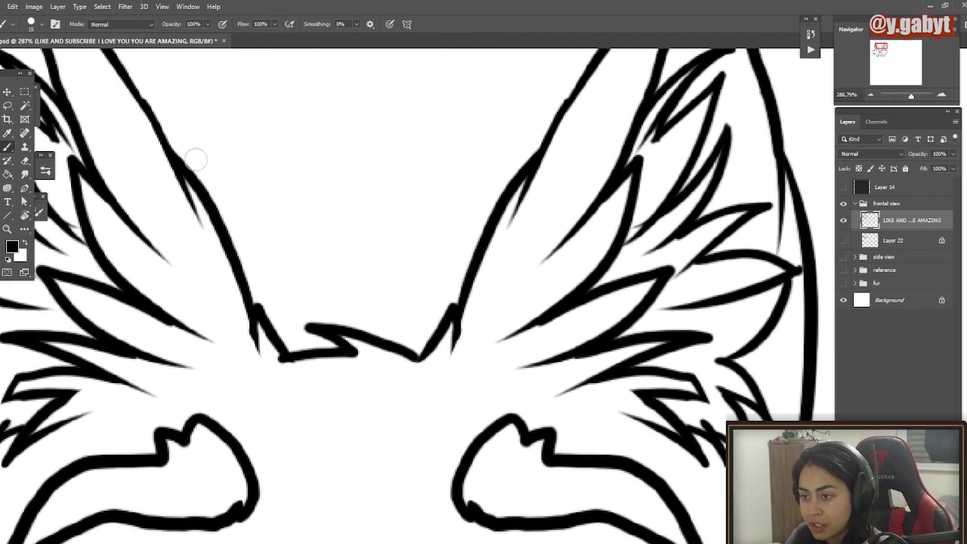
drag(255, 161, 642, 355)
drag(300, 384, 340, 241)
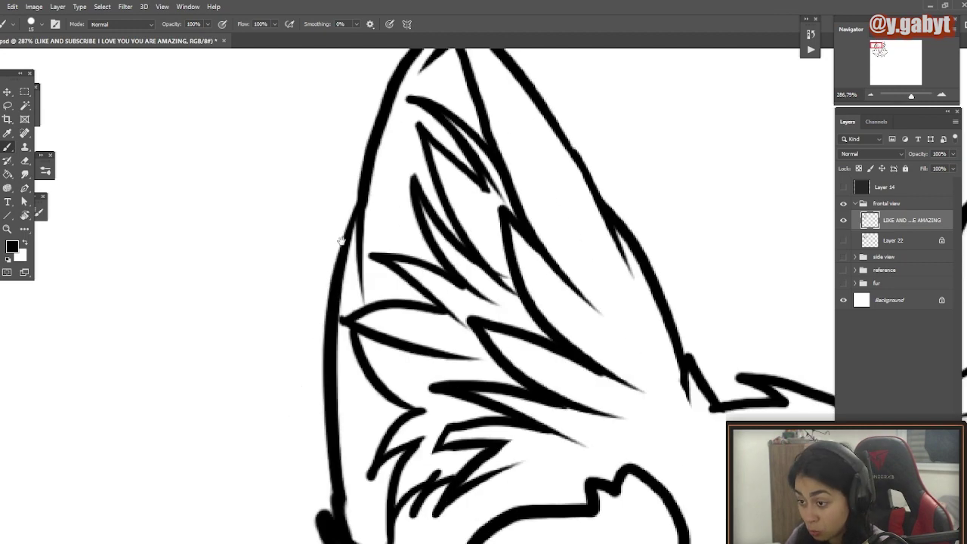
drag(495, 358, 485, 223)
drag(471, 361, 429, 245)
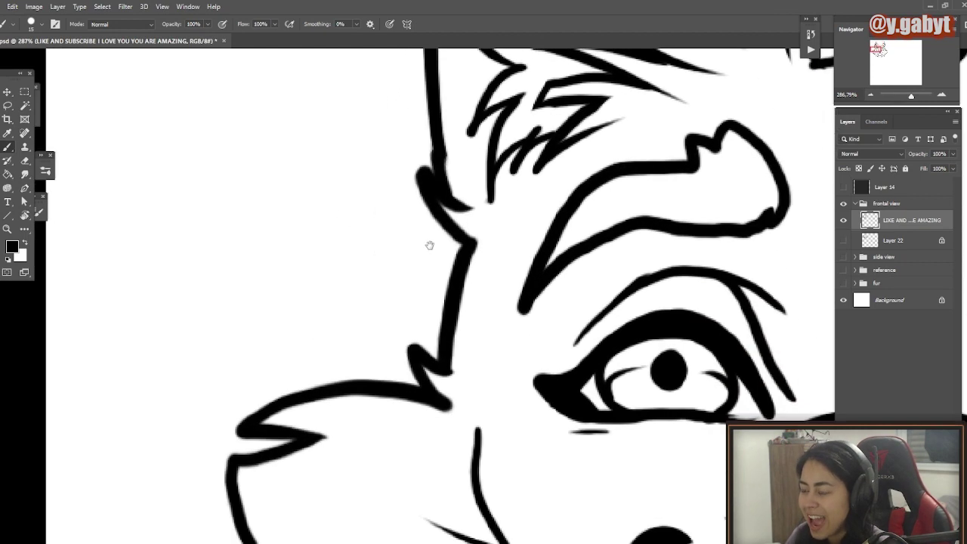
scroll(429, 246, up, 3)
mouse_move(130, 408)
mouse_down()
mouse_move(177, 113)
mouse_move(220, 136)
mouse_up()
key(ctrl+z)
mouse_move(557, 406)
mouse_down()
mouse_move(634, 231)
mouse_move(656, 469)
mouse_move(707, 476)
mouse_move(706, 418)
mouse_move(681, 412)
mouse_move(640, 462)
mouse_move(588, 160)
mouse_up()
key(ctrl+z)
scroll(640, 462, down, 5)
drag(328, 341, 425, 336)
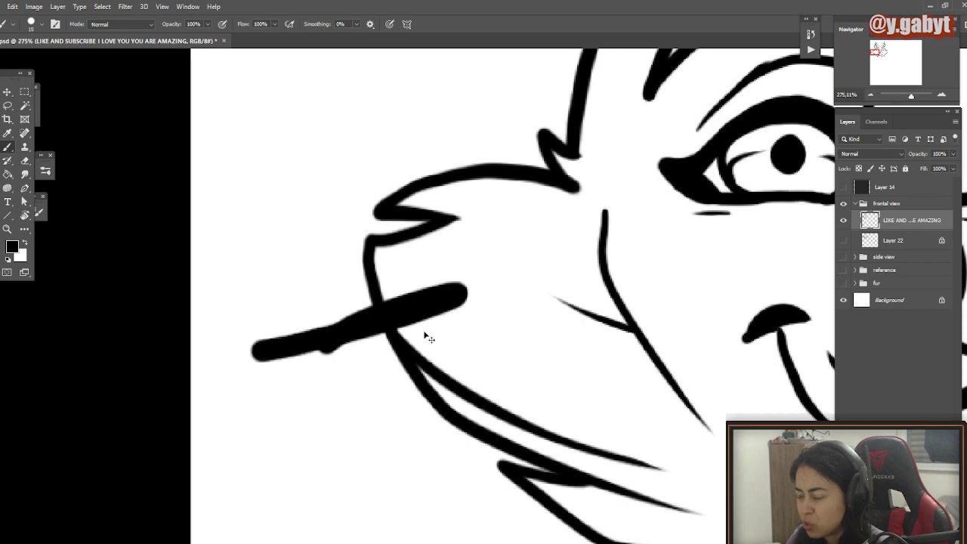
key(ctrl+z)
Step: Select the empty area outside the head's outline on the line art layer with the Magic Wand tool
drag(482, 440, 392, 197)
drag(793, 321, 537, 285)
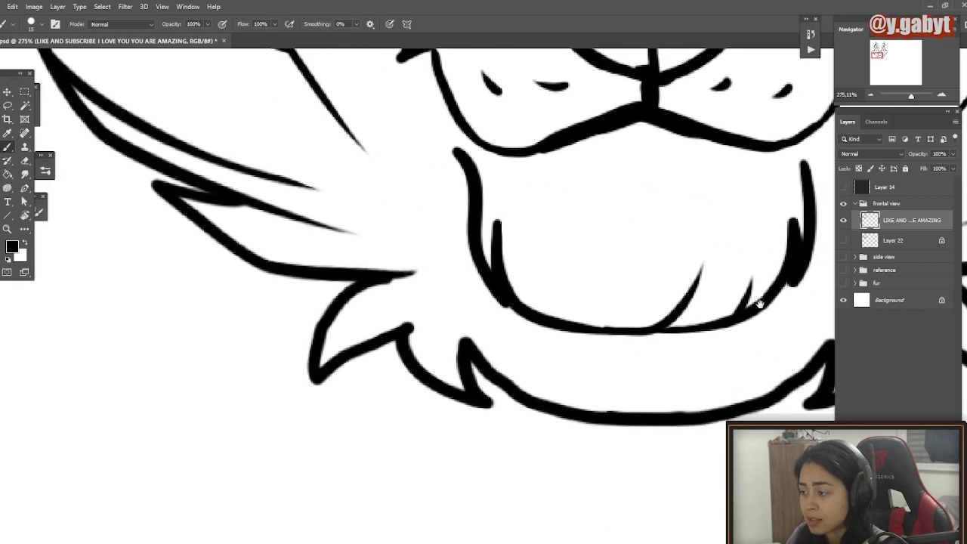
drag(760, 304, 511, 463)
scroll(510, 463, down, 5)
key(w)
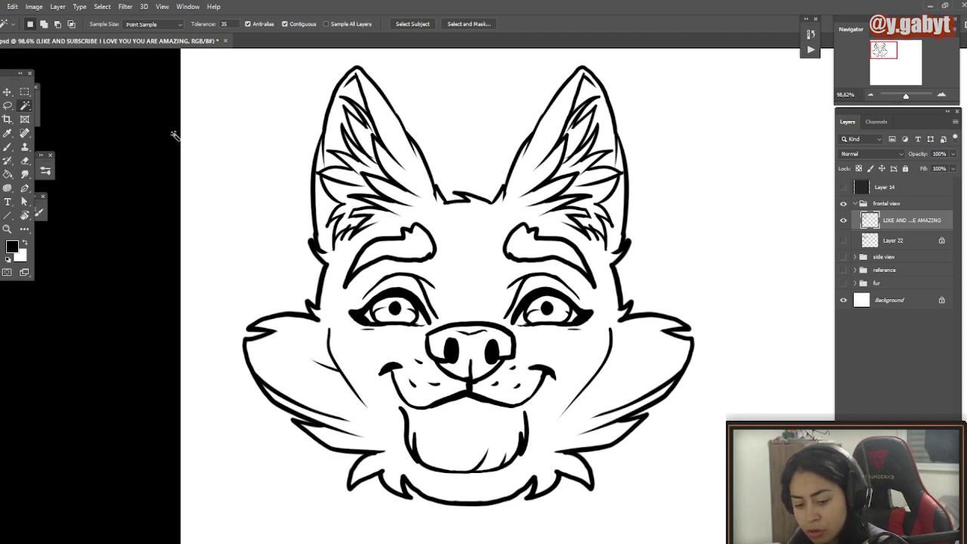
click(26, 110)
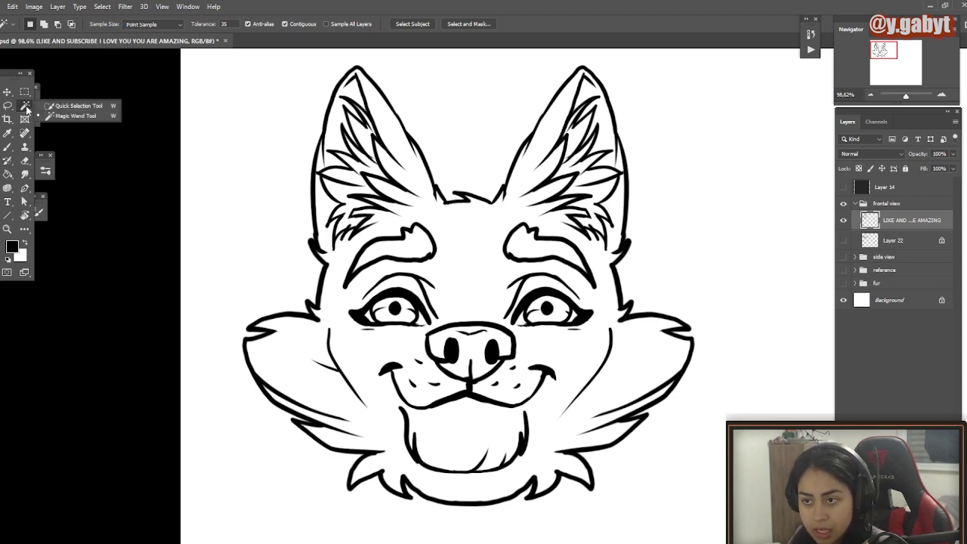
click(66, 117)
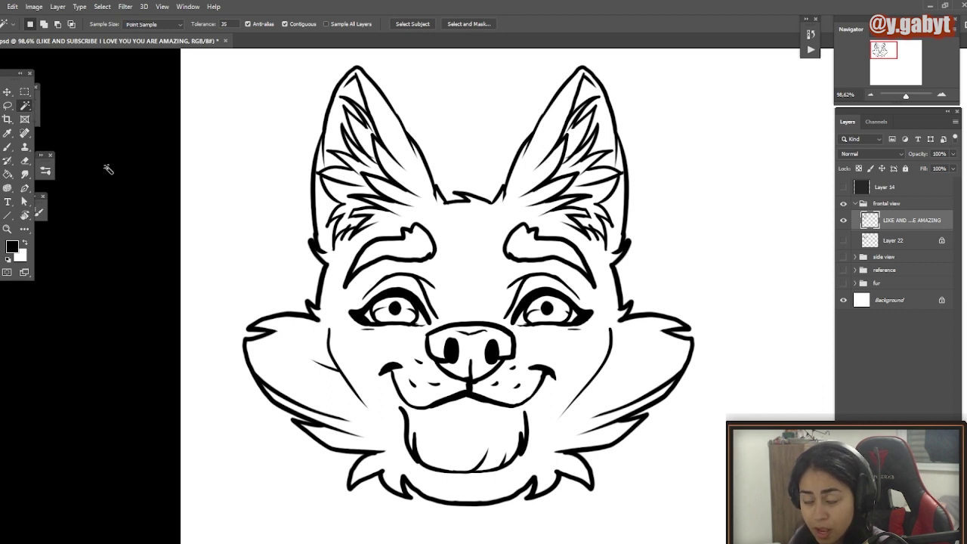
click(231, 245)
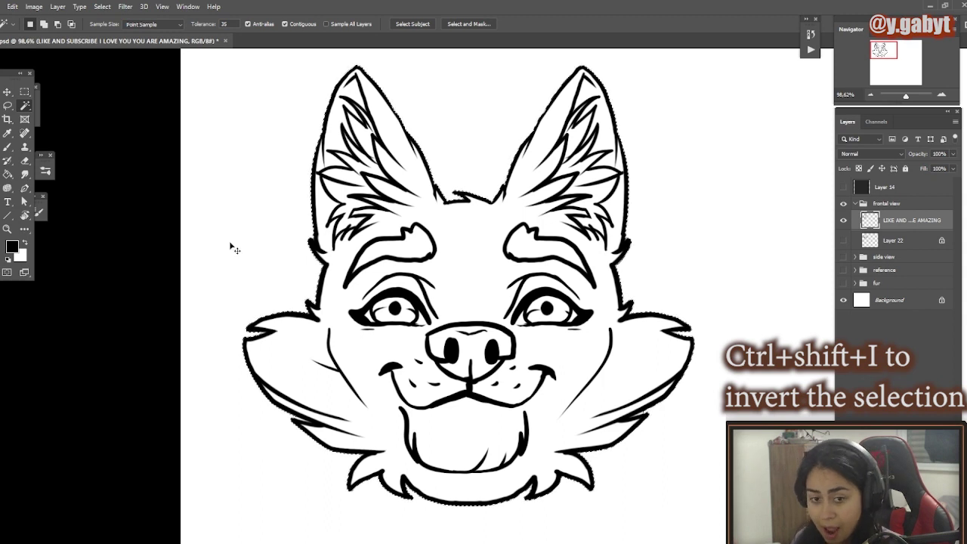
Step: Create a layer named GBSEOIWANIGPJRNWE]GORWENHOPRWSEPORNHPRNIWEA, place it directly beneath the line art layer and keep it active
key(b)
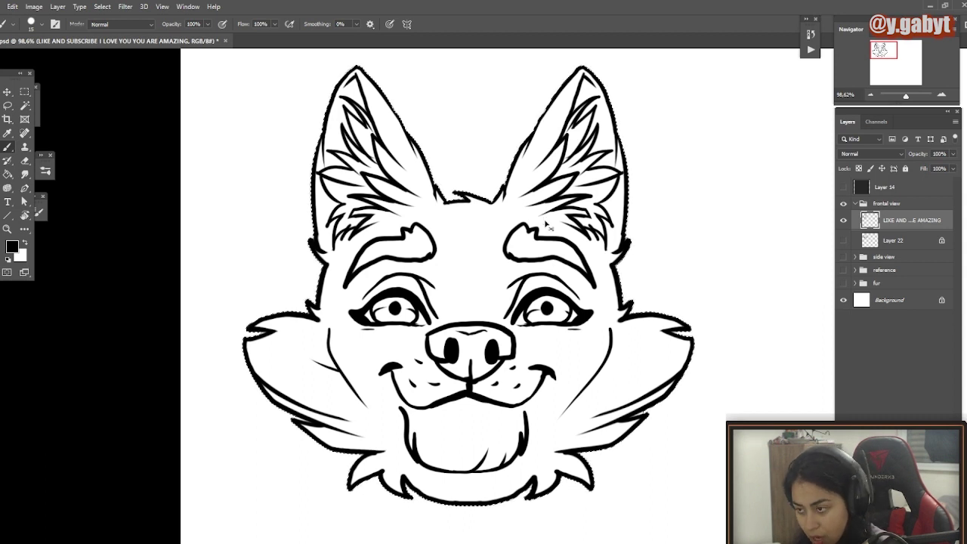
key(ctrl+shift+n)
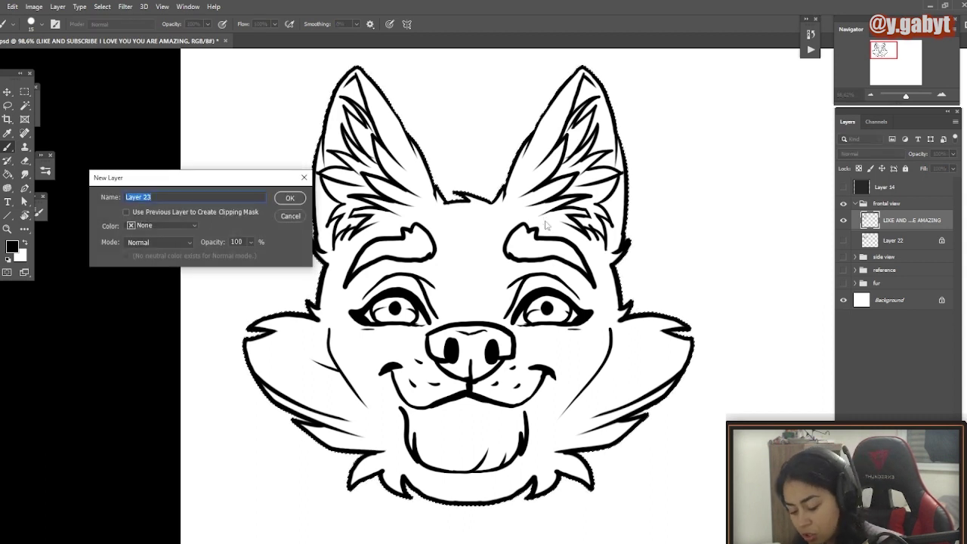
text(GBSEOIWANIGPJRNWE]GORWENHOPRWSEPORNHPRNIWEA)
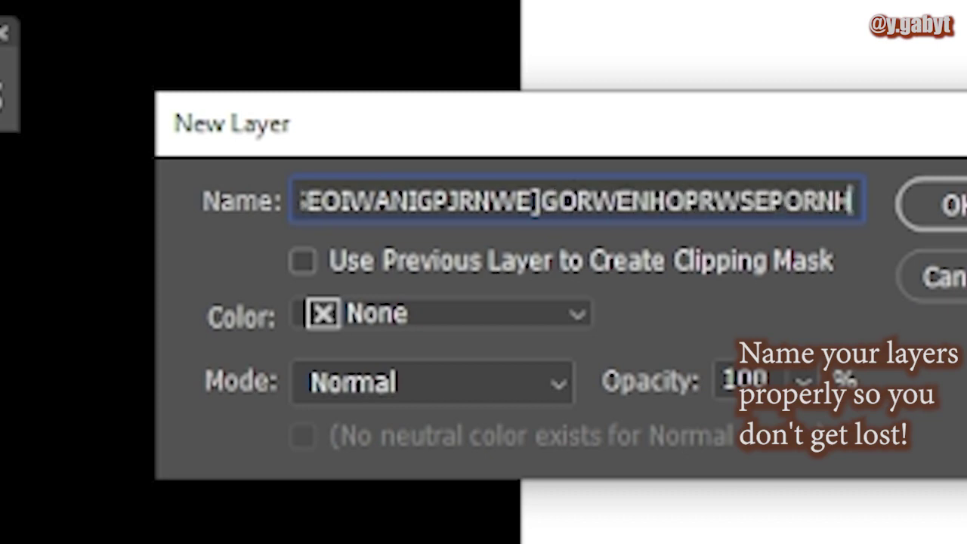
key(Return)
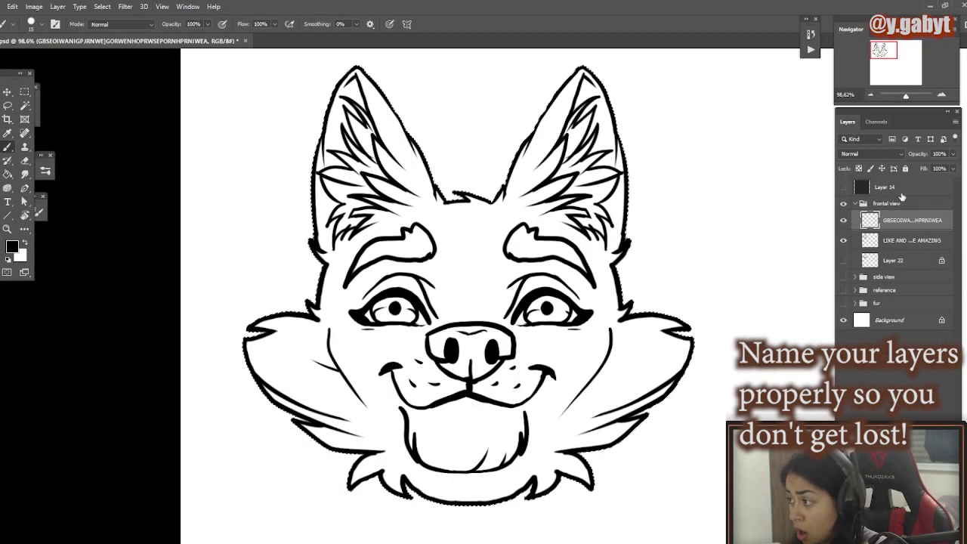
drag(906, 220, 876, 253)
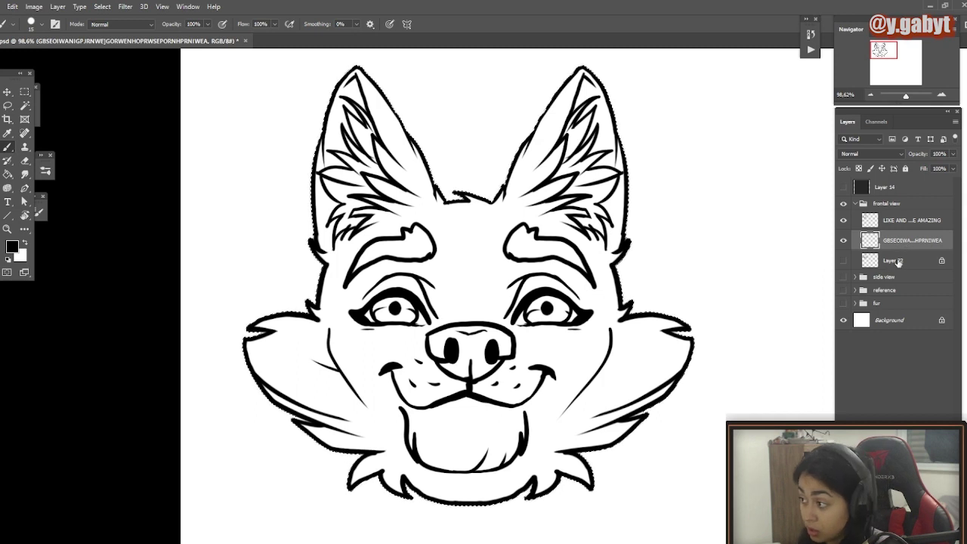
click(903, 256)
click(904, 226)
click(901, 241)
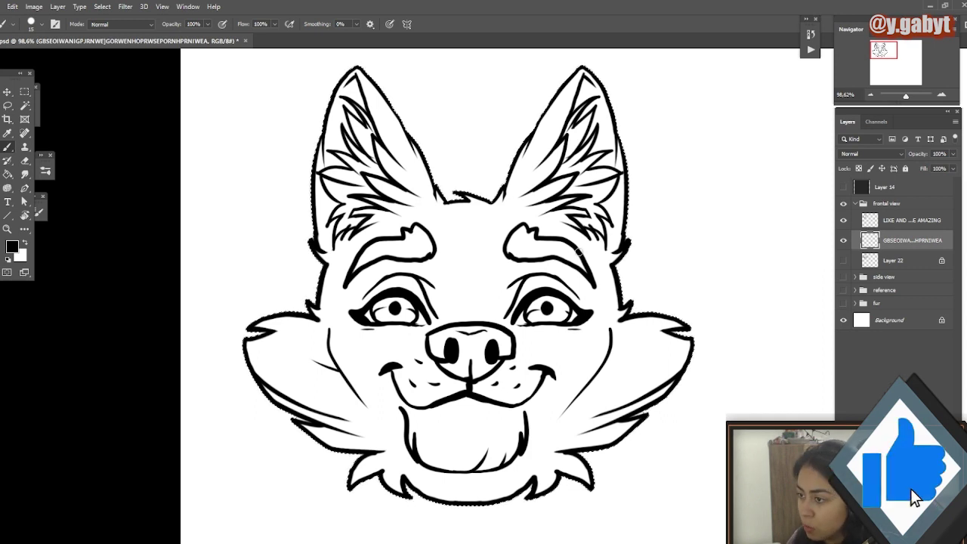
Step: Fill the selected head silhouette on the new layer with orange ee9640 using the Paint Bucket tool
click(7, 175)
right_click(9, 176)
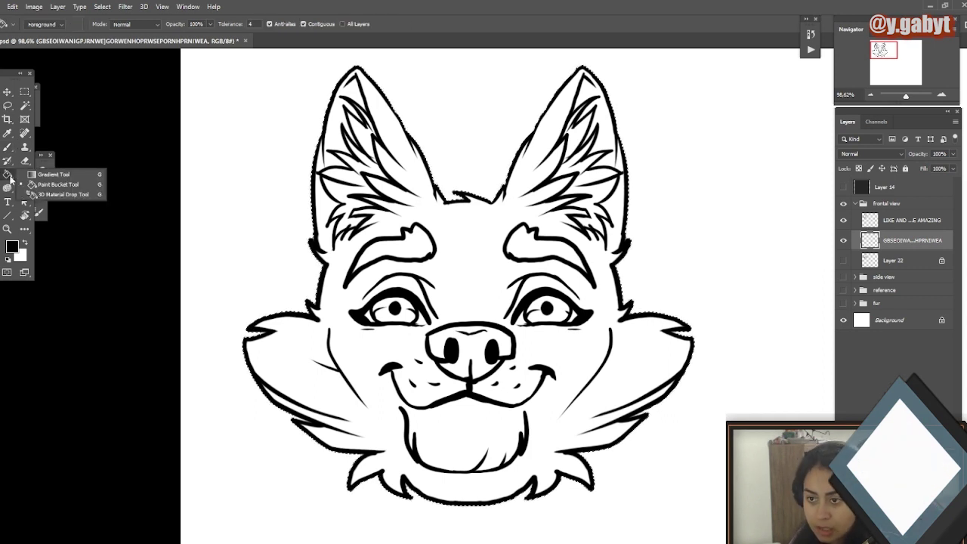
click(11, 246)
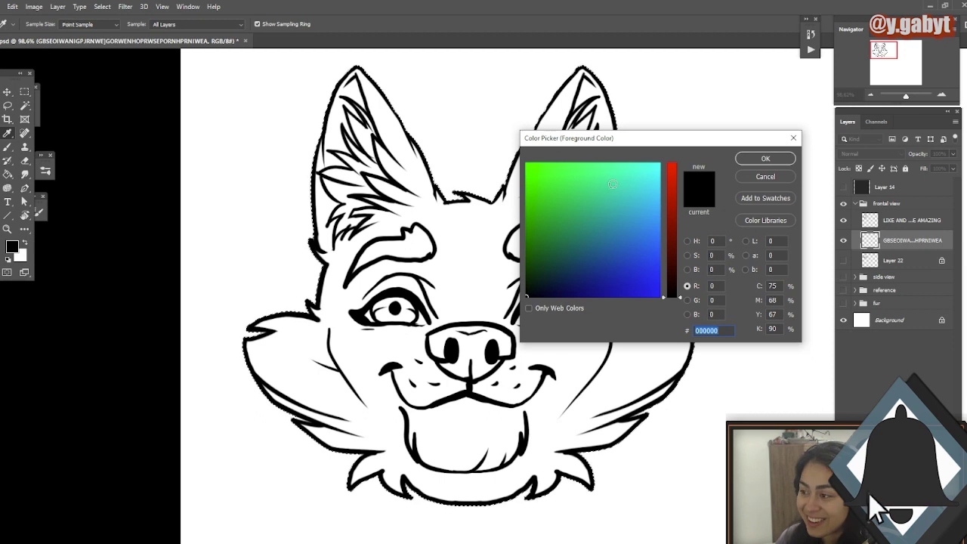
drag(623, 143, 803, 112)
text(ee8444)
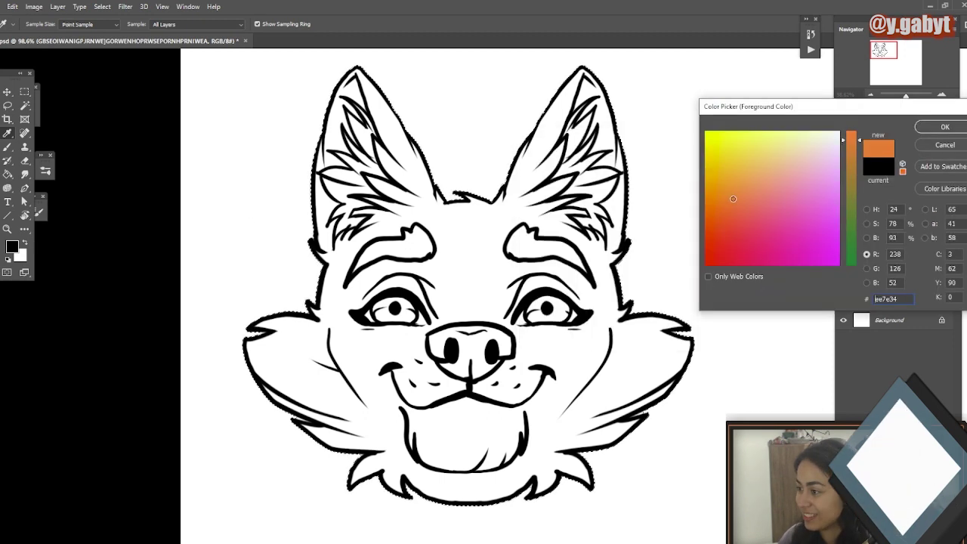
click(746, 187)
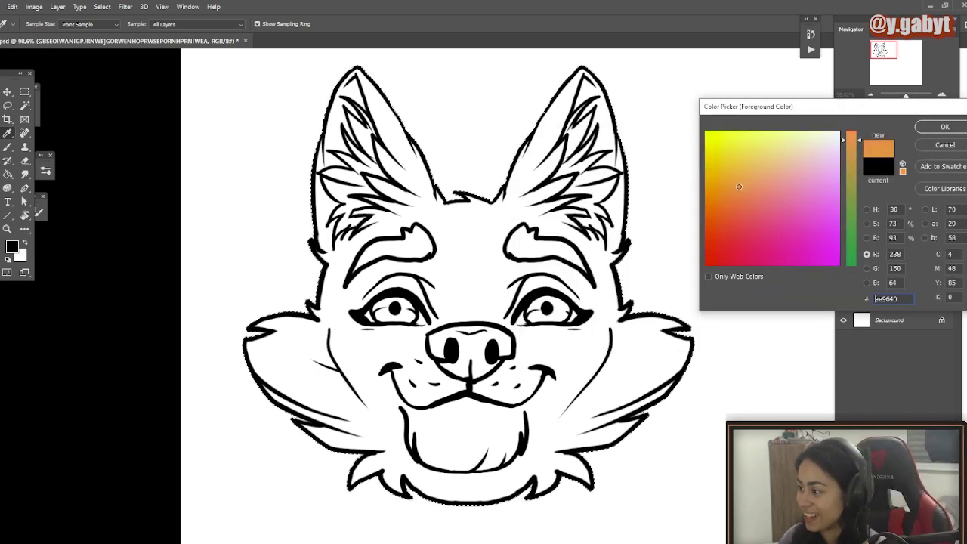
key(Return)
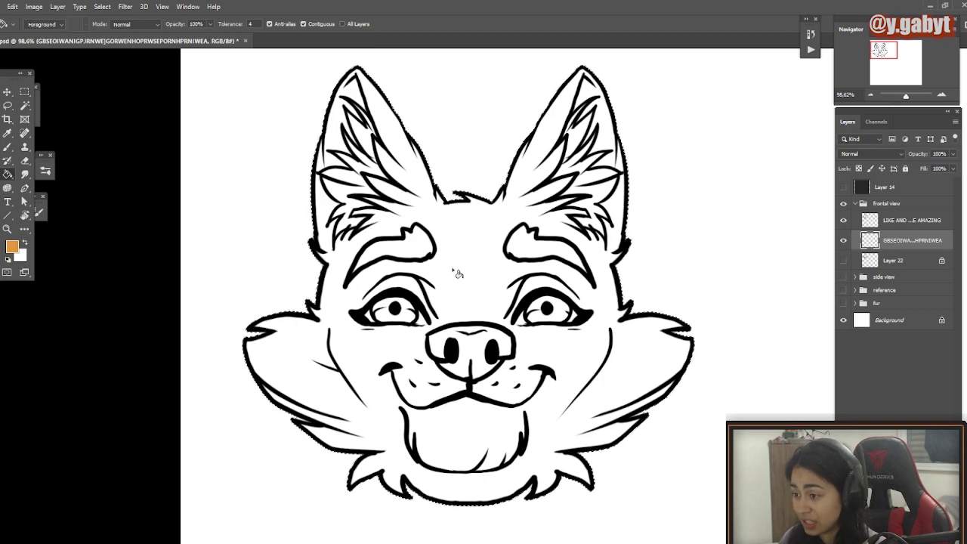
click(453, 268)
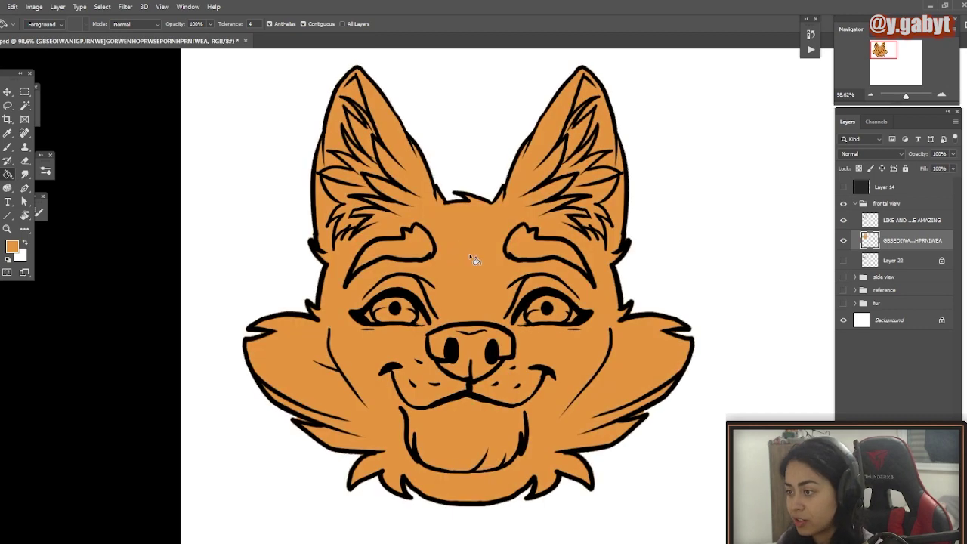
Step: Lock the transparent pixels of the head's orange colour layer and switch to the Brush tool
scroll(474, 260, up, 1)
click(859, 169)
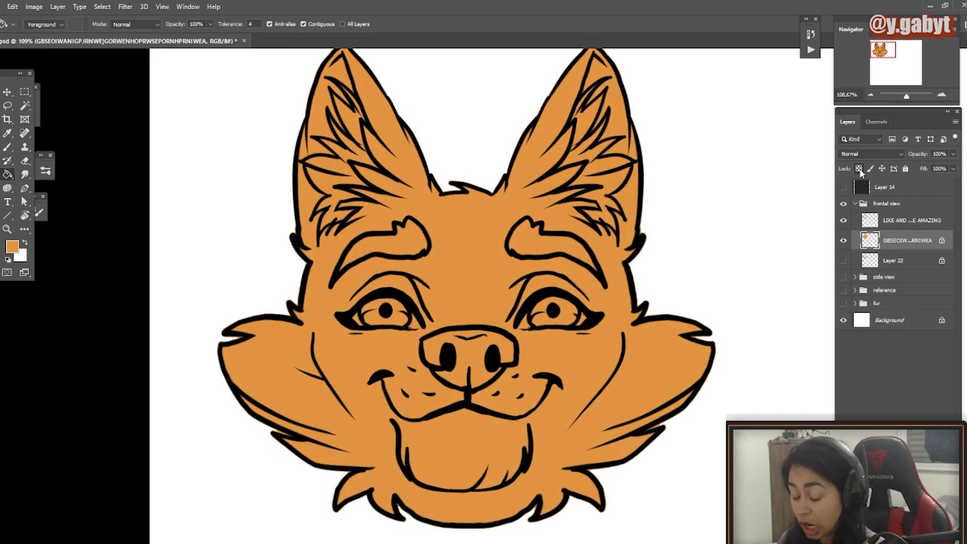
key(b)
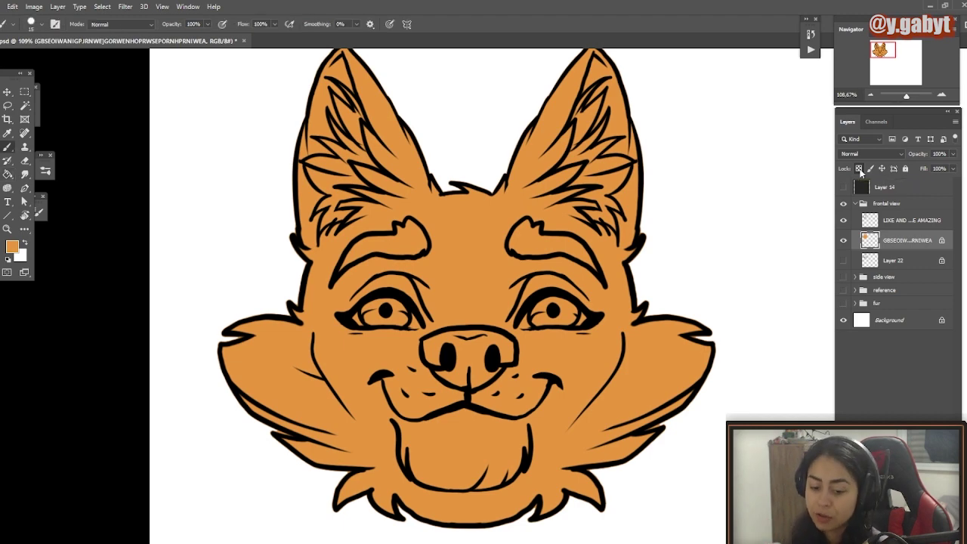
Step: Set the foreground colour to a pale cream, about fcefc7
drag(223, 259, 97, 262)
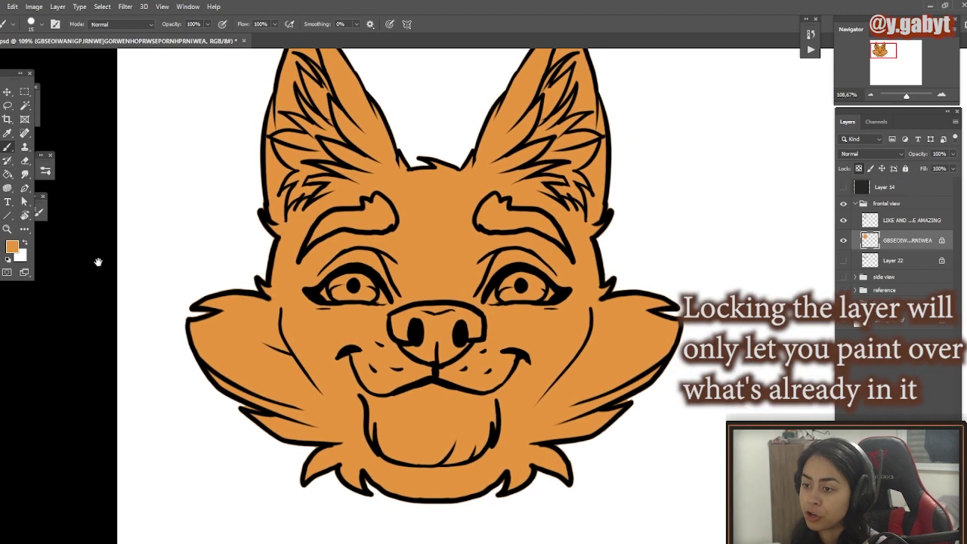
click(11, 247)
drag(733, 190, 758, 152)
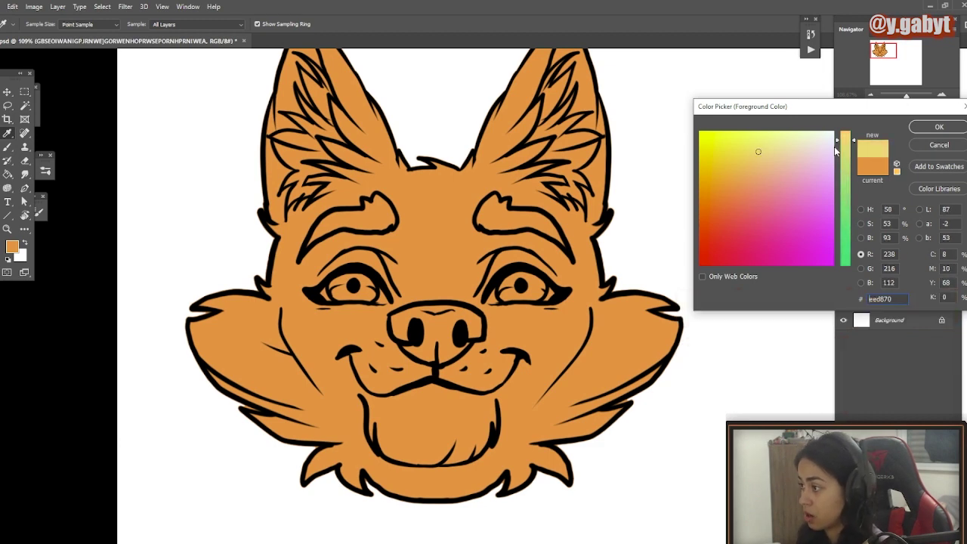
drag(844, 153, 846, 137)
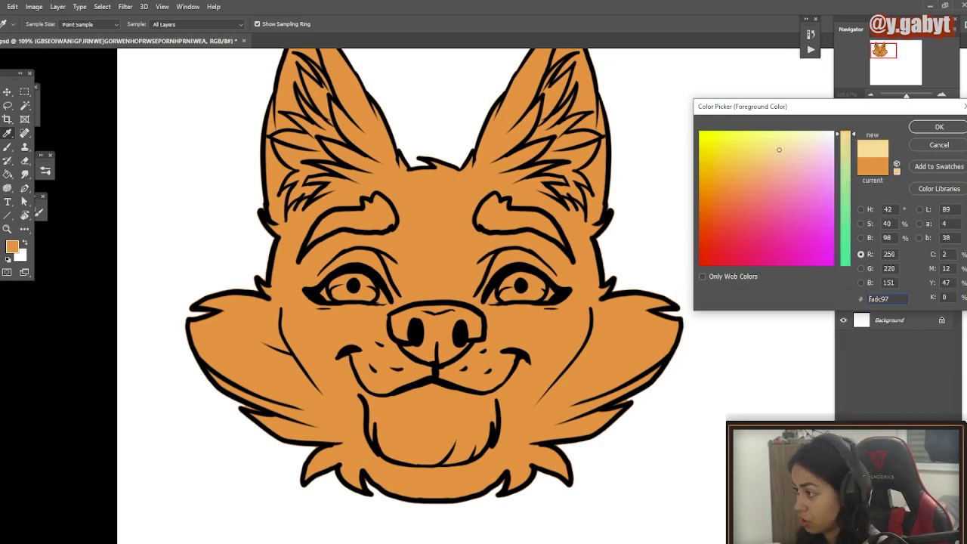
drag(790, 145, 802, 143)
drag(803, 143, 803, 142)
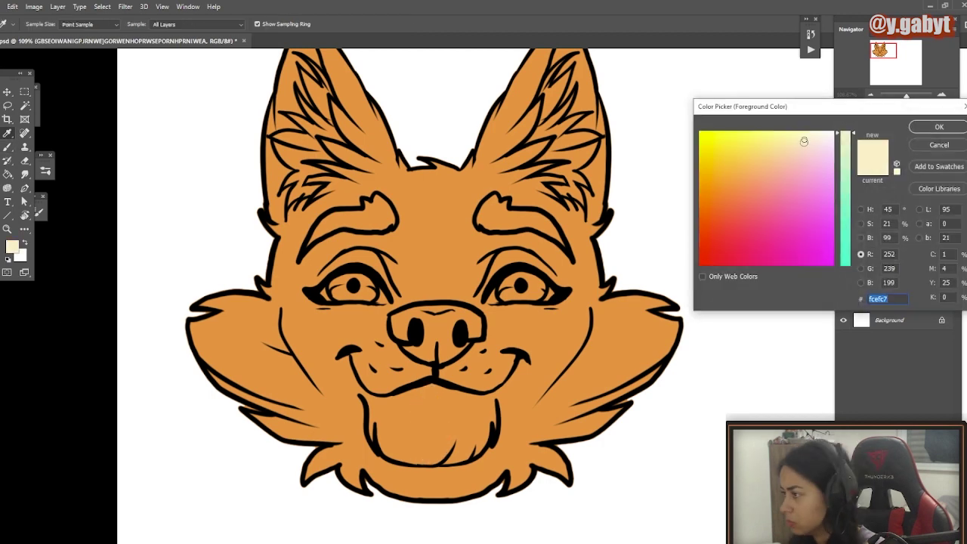
click(939, 127)
Step: Paint the chin, muzzle, both cheek tufts and the areas between the eyebrows and eyes cream with a 70-pixel brush
mouse_move(411, 440)
mouse_down()
mouse_move(396, 408)
mouse_move(384, 413)
mouse_move(409, 416)
mouse_move(378, 412)
mouse_up()
key(ctrl+z)
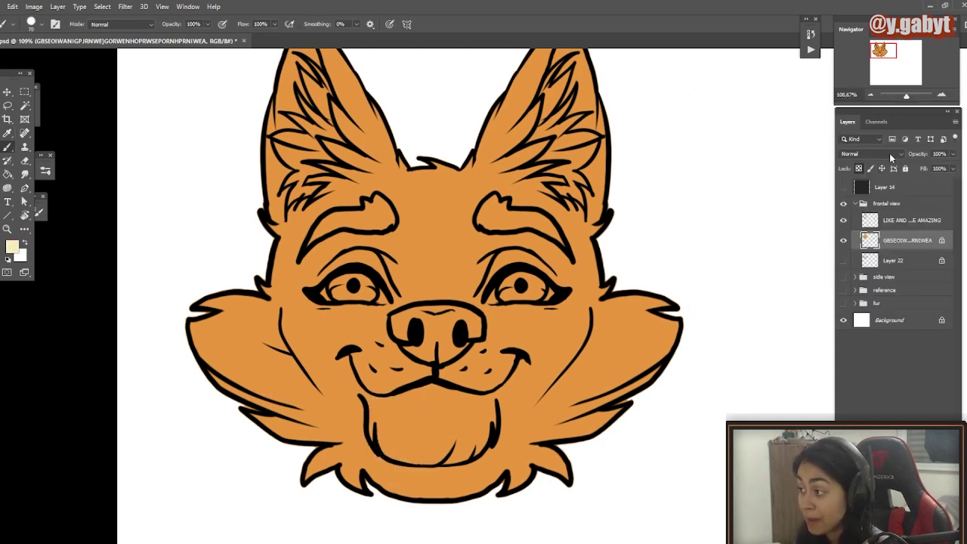
mouse_move(384, 410)
mouse_down()
mouse_move(424, 461)
mouse_move(407, 400)
mouse_move(421, 391)
mouse_move(368, 348)
mouse_move(465, 384)
mouse_move(482, 352)
mouse_move(504, 371)
mouse_move(499, 351)
mouse_move(485, 347)
mouse_move(474, 426)
mouse_move(495, 357)
mouse_move(512, 353)
mouse_move(493, 413)
mouse_move(421, 411)
mouse_move(449, 501)
mouse_move(560, 409)
mouse_move(489, 477)
mouse_move(641, 328)
mouse_move(595, 358)
mouse_up()
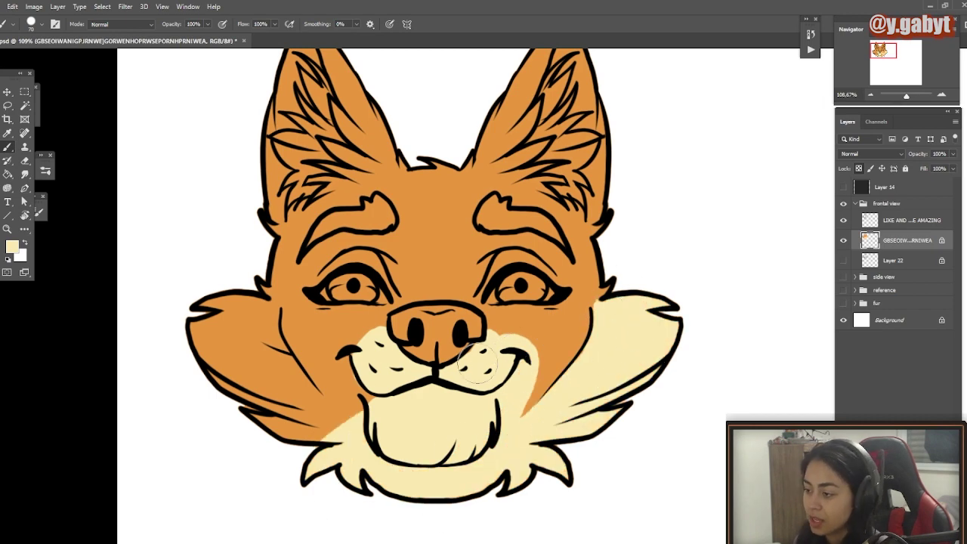
mouse_move(476, 363)
mouse_down()
mouse_move(367, 499)
mouse_move(265, 348)
mouse_move(272, 368)
mouse_move(332, 422)
mouse_up()
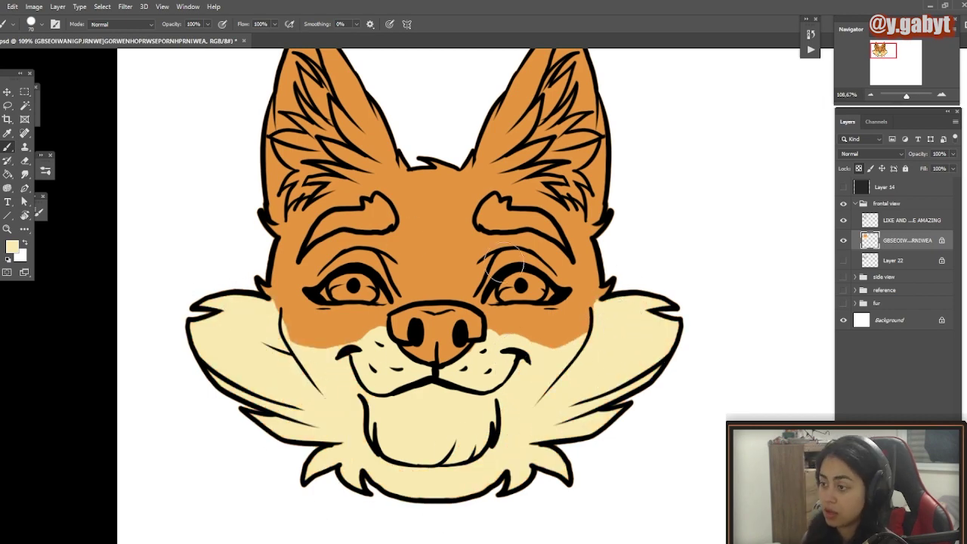
mouse_move(499, 264)
mouse_down()
mouse_move(566, 264)
mouse_move(491, 230)
mouse_move(472, 272)
mouse_up()
mouse_move(378, 242)
mouse_down()
mouse_move(390, 270)
mouse_move(365, 252)
mouse_move(308, 259)
mouse_up()
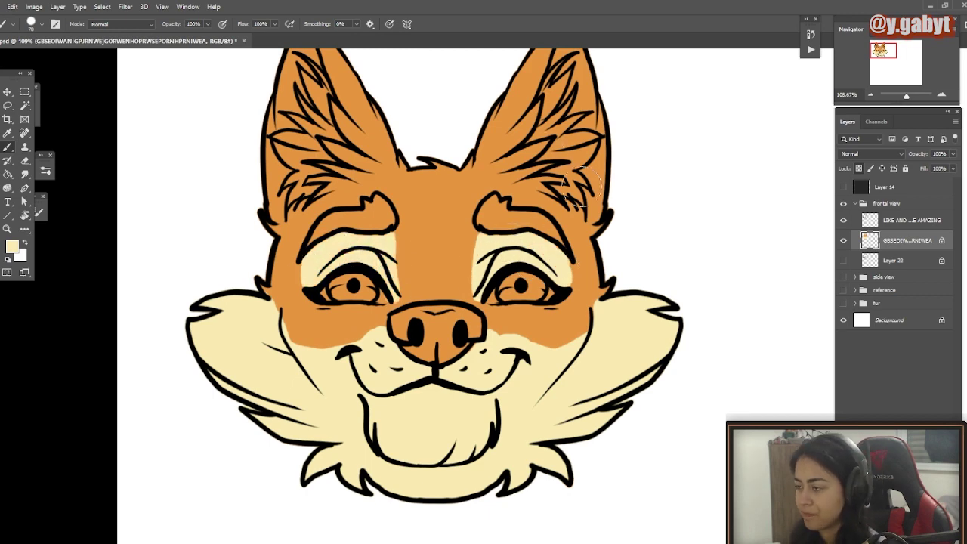
Step: Paint the inner fur tufts of the right-hand ear cream with a 25-pixel brush, keeping within the line art
scroll(581, 185, up, 3)
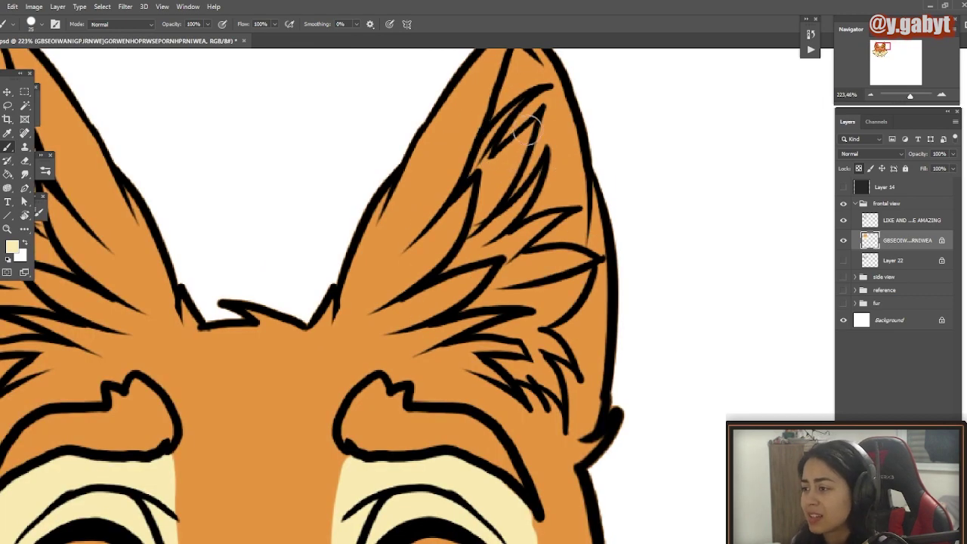
mouse_move(527, 129)
mouse_down()
mouse_move(486, 175)
mouse_move(476, 230)
mouse_move(489, 137)
mouse_move(524, 99)
mouse_move(484, 220)
mouse_move(445, 268)
mouse_move(505, 229)
mouse_move(469, 254)
mouse_move(533, 181)
mouse_up()
mouse_move(491, 246)
mouse_down()
mouse_move(555, 214)
mouse_move(511, 252)
mouse_move(466, 256)
mouse_move(559, 253)
mouse_move(577, 257)
mouse_move(582, 275)
mouse_move(538, 339)
mouse_move(573, 275)
mouse_move(545, 308)
mouse_move(505, 296)
mouse_move(520, 259)
mouse_move(475, 308)
mouse_up()
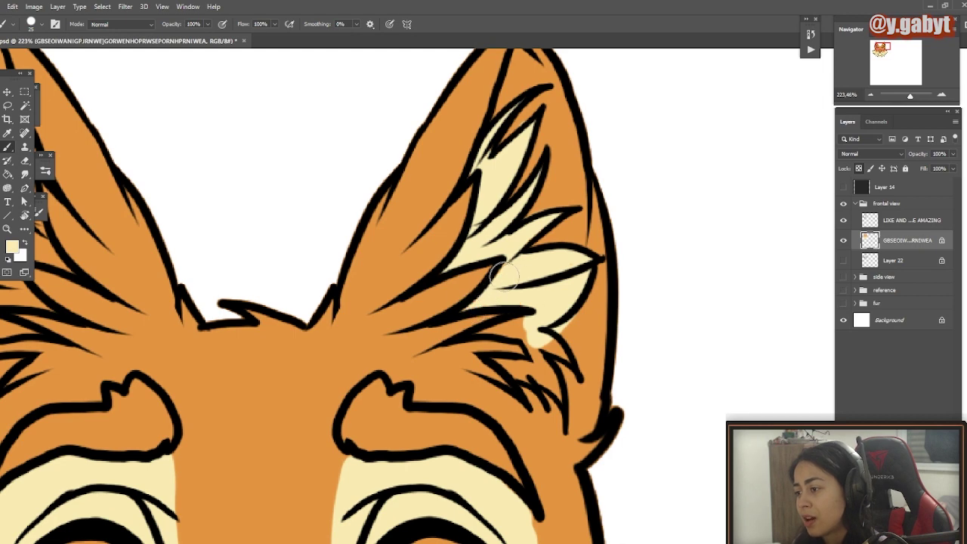
alt+click(572, 352)
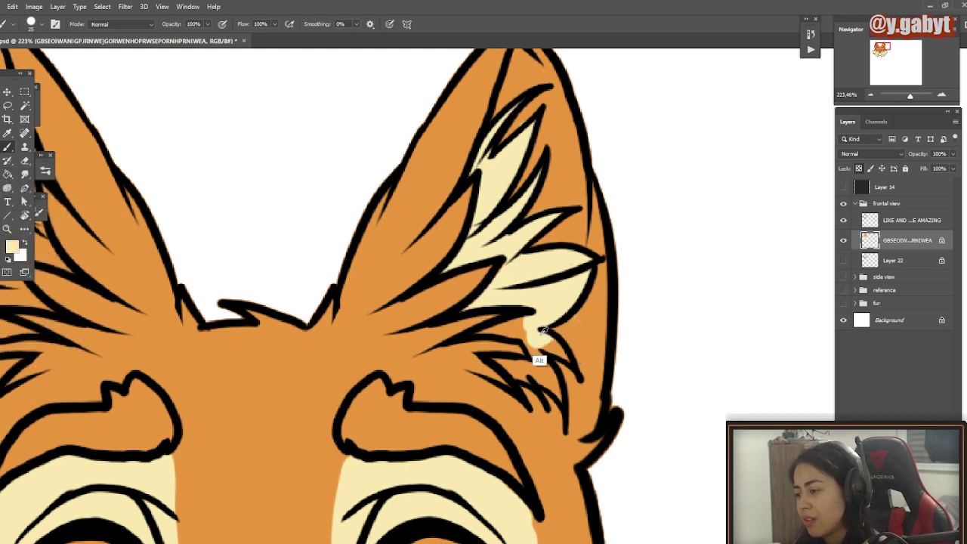
drag(522, 332, 529, 322)
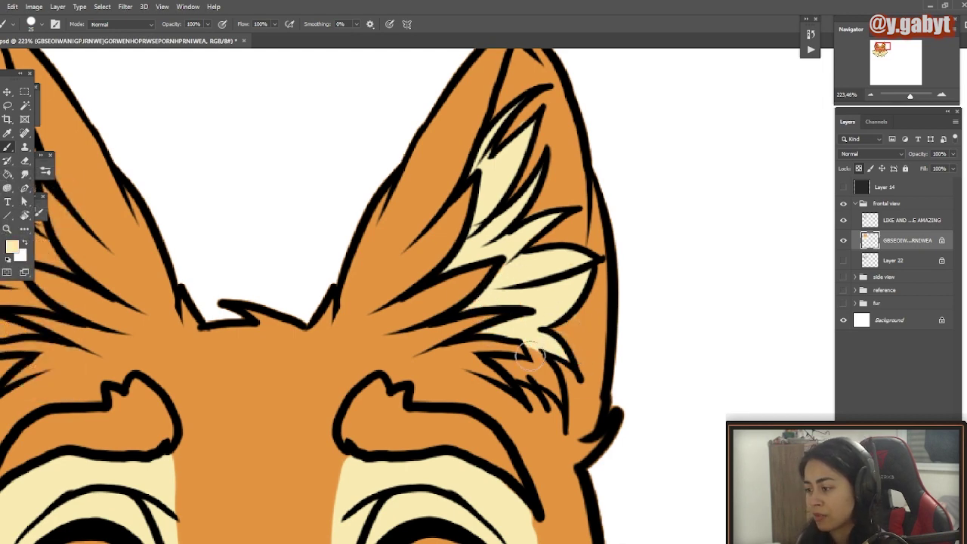
mouse_move(530, 356)
mouse_down()
mouse_move(555, 395)
mouse_move(544, 374)
mouse_move(502, 362)
mouse_up()
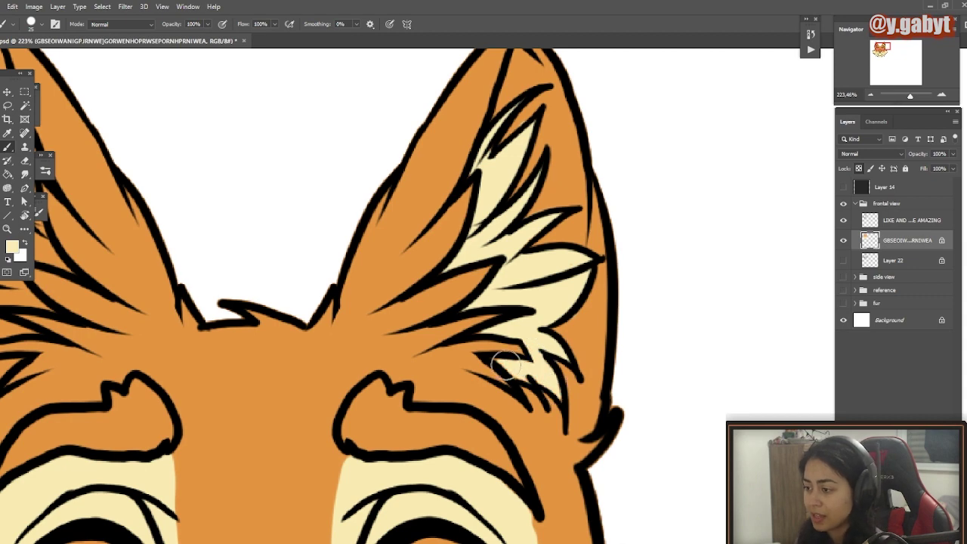
Step: Magic Wand the left-hand ear's inner tufts on the line art layer, fill them cream on the colour layer, and brush over the leftover orange gaps
drag(436, 307, 531, 289)
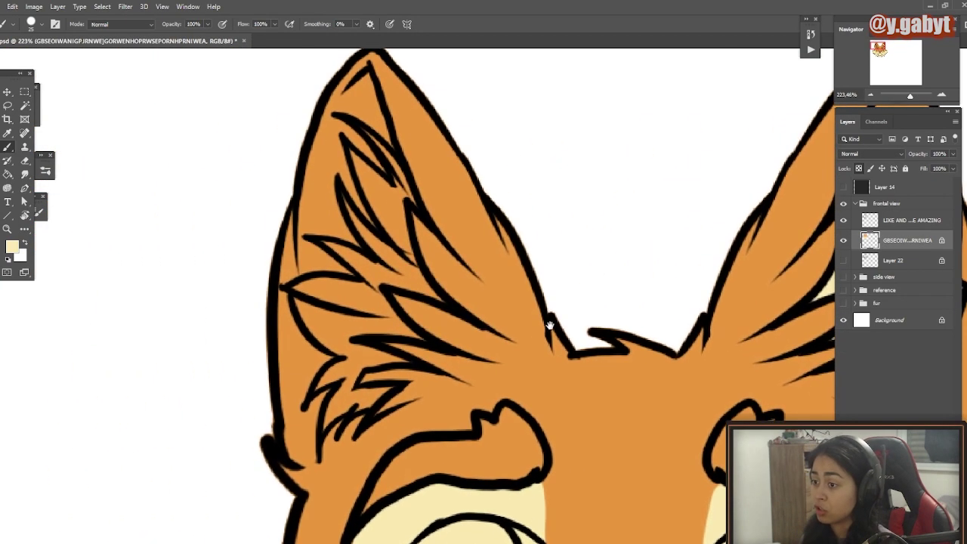
click(904, 221)
key(w)
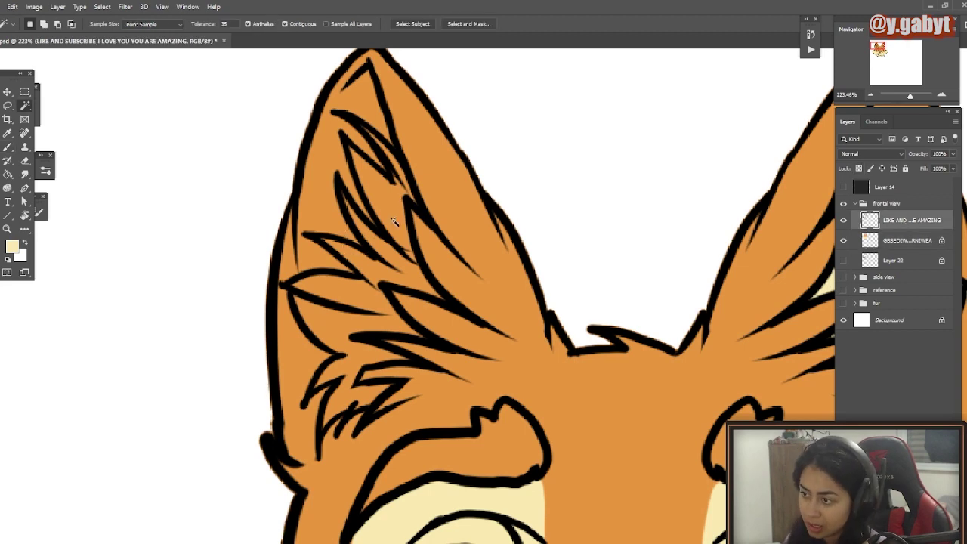
click(394, 220)
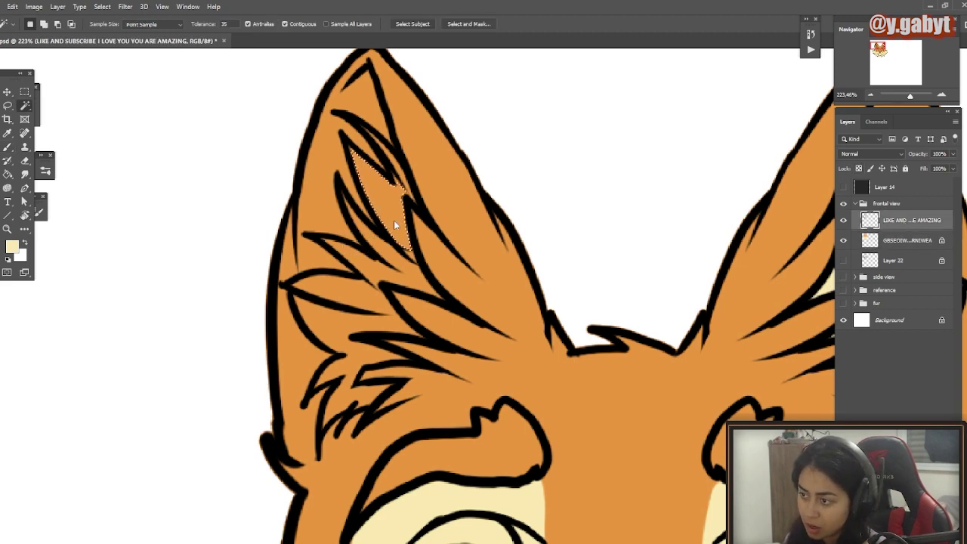
shift+click(374, 271)
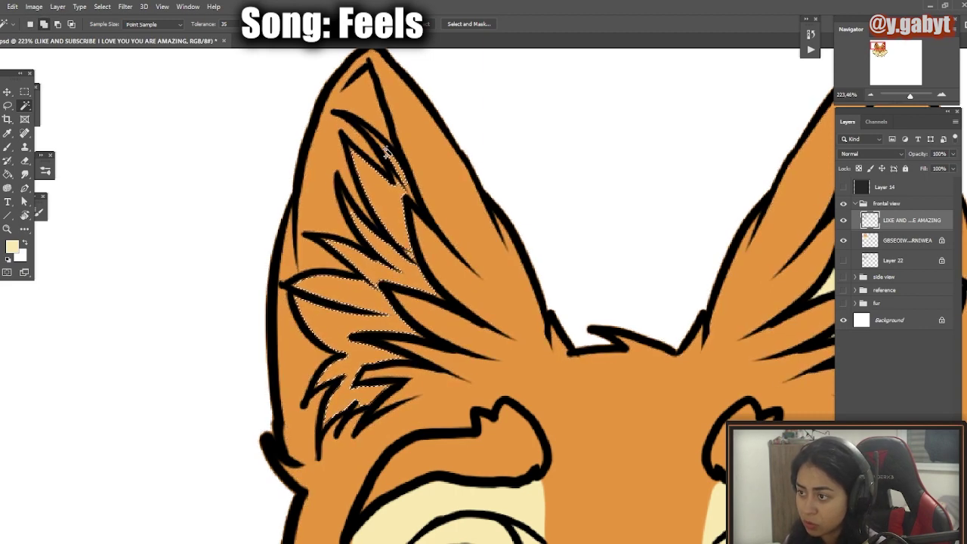
click(906, 241)
key(g)
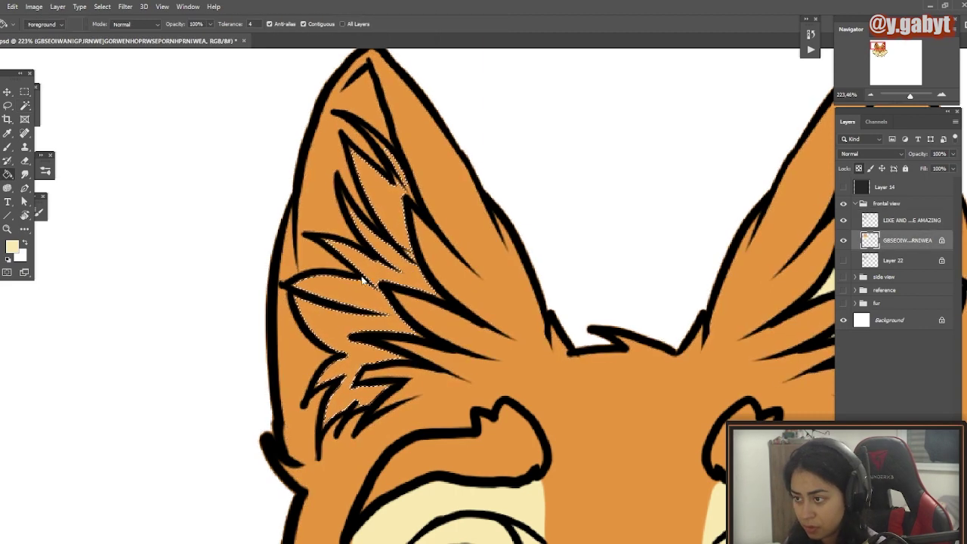
click(365, 279)
key(b)
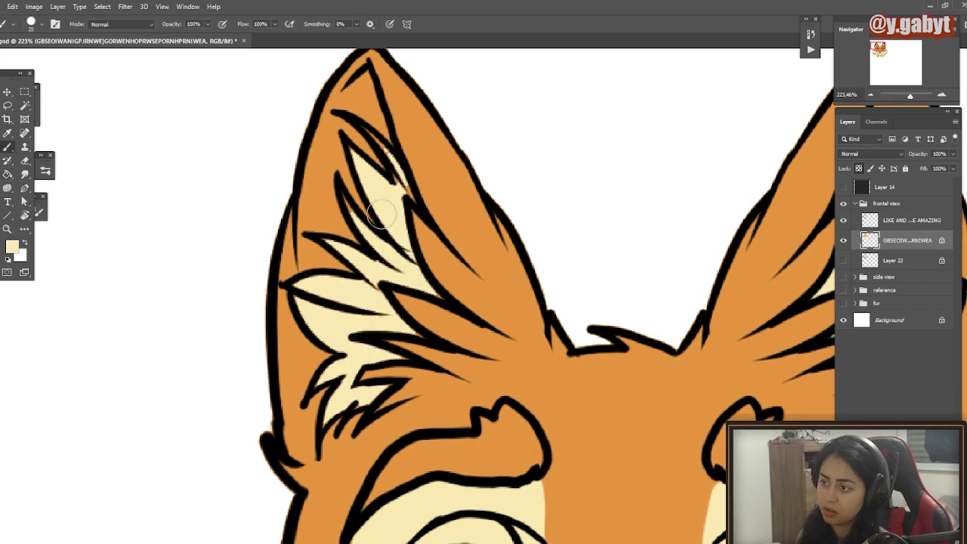
drag(380, 215, 377, 254)
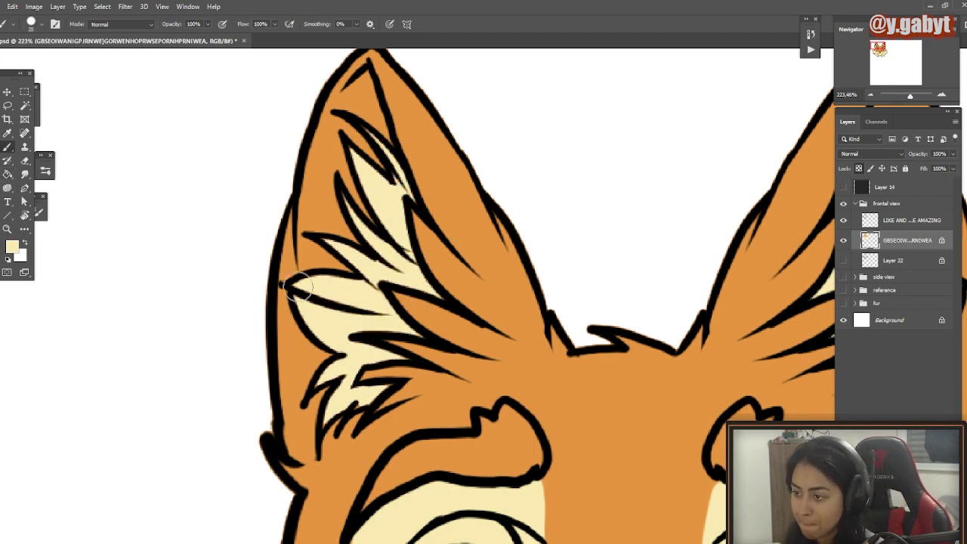
Step: Set the foreground to a muted reddish brown and paint both eyebrows with a 25-pixel brush on the colour layer
drag(567, 383, 480, 287)
drag(480, 287, 478, 258)
click(14, 249)
click(721, 210)
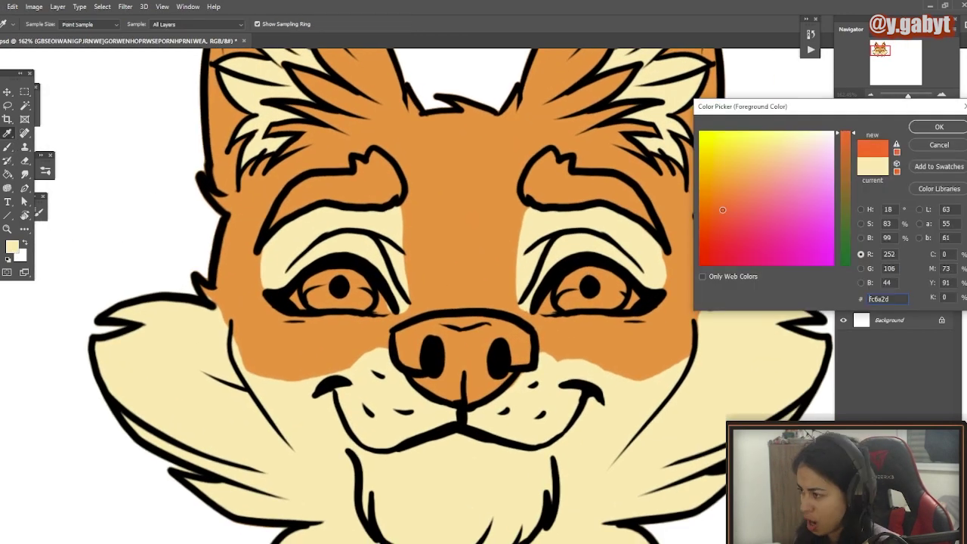
click(845, 208)
click(731, 233)
click(939, 127)
mouse_move(533, 189)
mouse_down()
mouse_move(551, 180)
mouse_move(649, 220)
mouse_up()
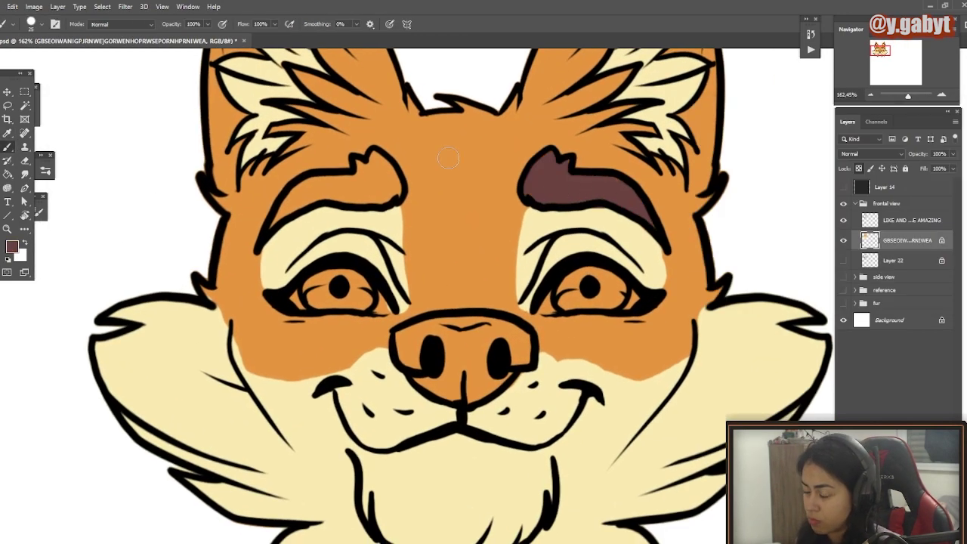
mouse_move(384, 176)
mouse_down()
mouse_move(358, 167)
mouse_move(348, 185)
mouse_move(272, 221)
mouse_move(272, 191)
mouse_move(253, 231)
mouse_up()
alt+click(274, 200)
alt+click(294, 197)
Step: Enlarge the brush and paint reddish-brown markings along the tips and outer and inner edges of both ears
mouse_move(563, 80)
mouse_down()
mouse_move(470, 252)
mouse_move(442, 240)
mouse_up()
key(w)
key(b)
key(bracketright)
key(bracketright)
key(bracketright)
key(bracketright)
mouse_move(484, 215)
mouse_down()
mouse_move(525, 120)
mouse_move(563, 160)
mouse_up()
drag(558, 144, 578, 233)
key(ctrl+z)
drag(504, 145, 480, 185)
drag(271, 115, 323, 224)
mouse_move(331, 198)
mouse_down()
mouse_move(282, 106)
mouse_move(219, 231)
mouse_up()
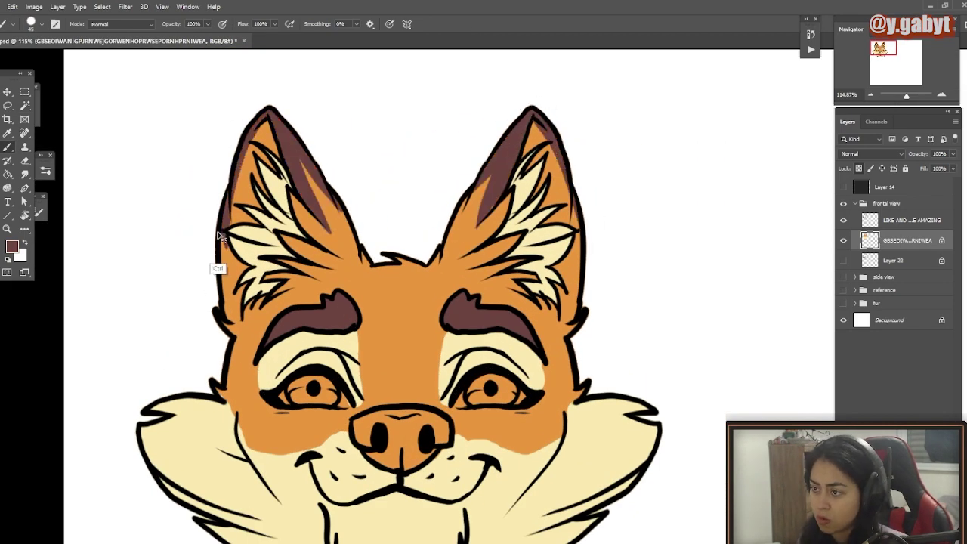
key(ctrl+z)
Step: Set the foreground to a dark purple, about 2d1d30, and paint the whole nose with it
drag(336, 313, 371, 210)
drag(456, 346, 495, 348)
click(12, 246)
drag(749, 230, 795, 220)
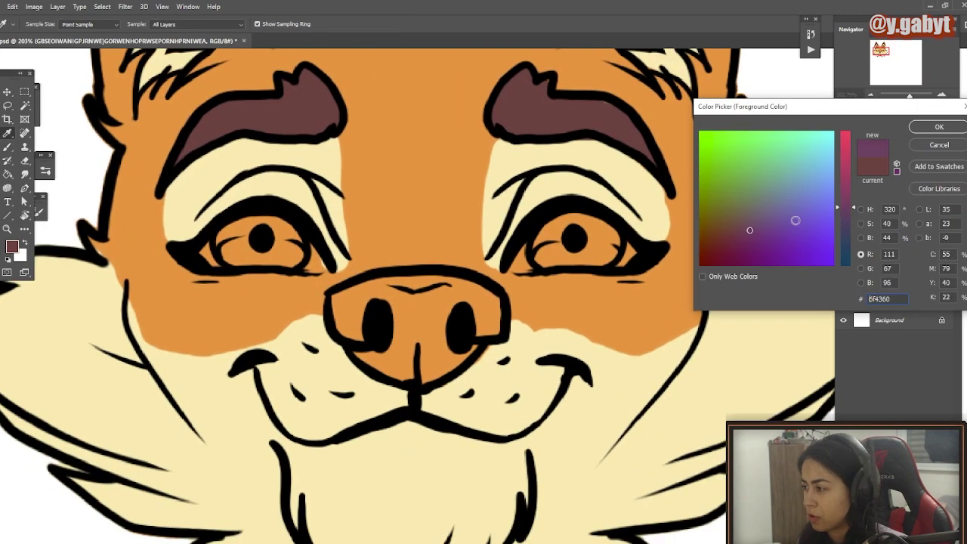
click(755, 220)
drag(849, 207, 850, 228)
click(738, 235)
click(730, 247)
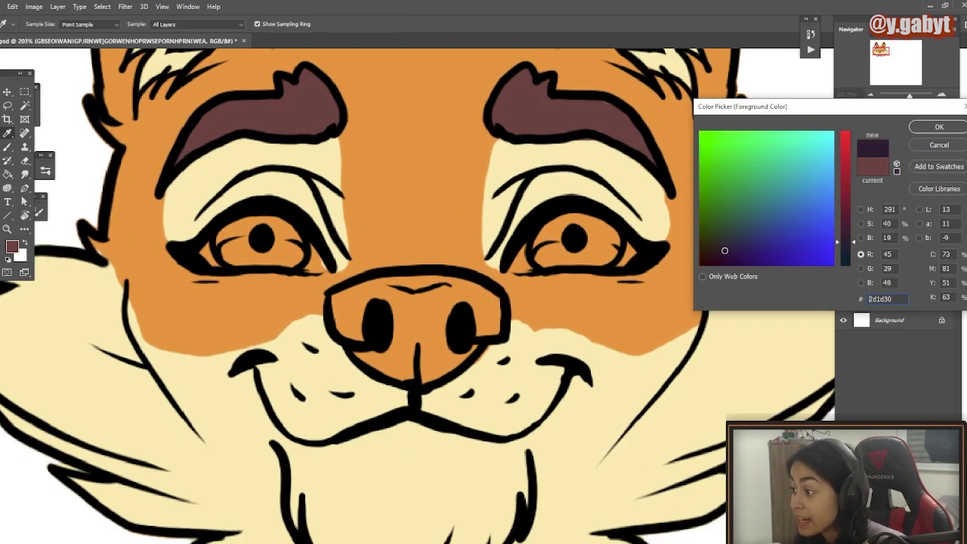
click(939, 127)
mouse_move(438, 325)
mouse_down()
mouse_move(393, 348)
mouse_move(474, 300)
mouse_move(342, 302)
mouse_up()
mouse_move(440, 315)
mouse_down()
mouse_move(359, 284)
mouse_move(400, 322)
mouse_up()
mouse_move(489, 219)
mouse_down()
mouse_move(514, 270)
mouse_move(537, 207)
mouse_up()
Step: Set the foreground to a pale grey-green, about ceddd6, and paint the whites of both eyes
alt+click(256, 302)
click(12, 246)
click(846, 158)
click(812, 148)
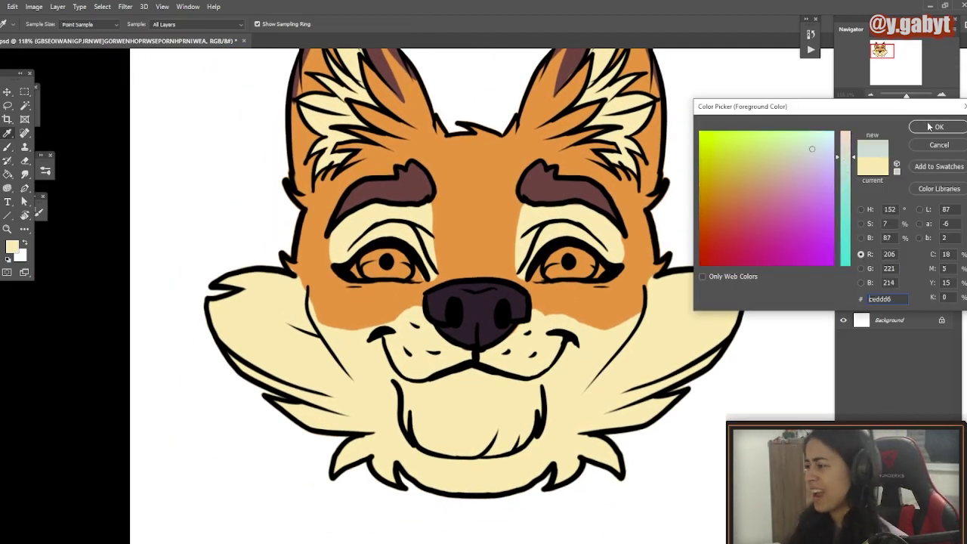
click(929, 127)
mouse_move(380, 272)
mouse_down()
mouse_move(469, 278)
mouse_move(494, 268)
mouse_up()
drag(306, 270, 308, 256)
mouse_move(778, 266)
mouse_down()
mouse_move(352, 228)
mouse_move(399, 238)
mouse_up()
drag(588, 223, 582, 232)
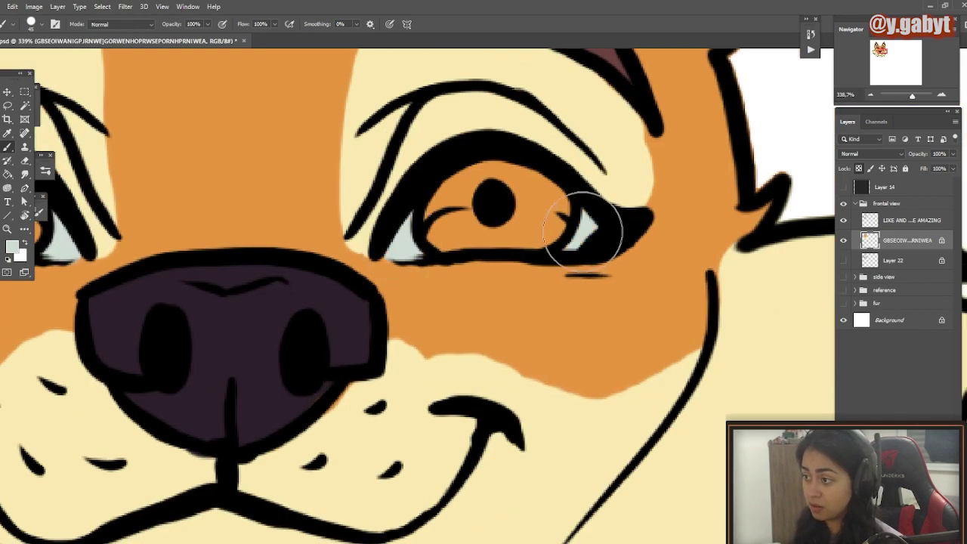
Step: Set the foreground to a bright turquoise and paint the irises of both eyes
drag(612, 338, 497, 277)
click(12, 246)
click(845, 235)
click(817, 158)
click(926, 127)
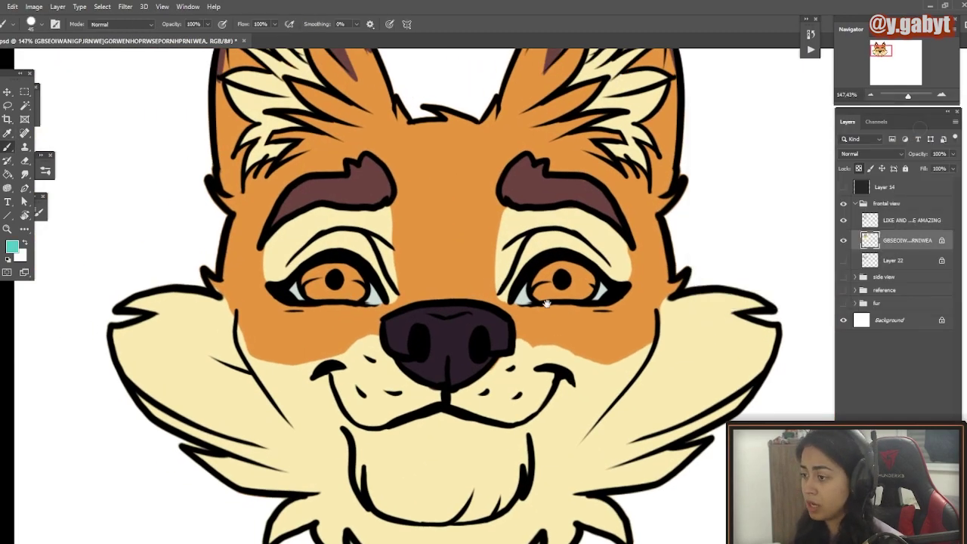
drag(562, 288, 602, 281)
mouse_move(522, 302)
mouse_down()
mouse_move(600, 262)
mouse_move(542, 257)
mouse_up()
drag(431, 279, 711, 232)
mouse_move(302, 240)
mouse_down()
mouse_move(317, 227)
mouse_move(368, 247)
mouse_up()
mouse_move(387, 294)
mouse_down()
mouse_move(276, 255)
mouse_move(336, 261)
mouse_move(325, 259)
mouse_up()
drag(384, 221, 395, 223)
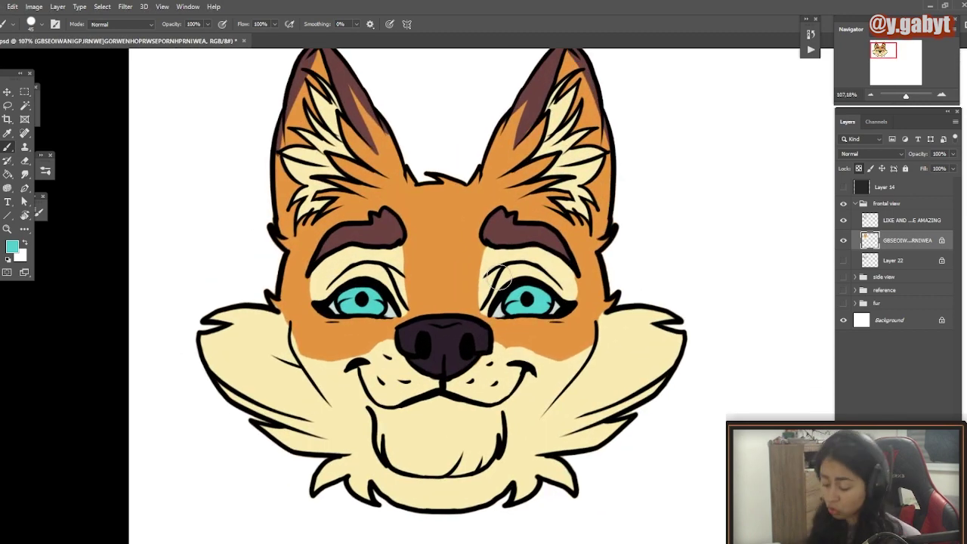
Step: Sample the cream fur colour and smooth the lower edges of the orange cheek areas beside the muzzle
mouse_move(492, 217)
mouse_down()
mouse_move(494, 241)
mouse_move(501, 224)
mouse_up()
drag(463, 265, 484, 265)
alt+click(565, 411)
drag(517, 361, 509, 349)
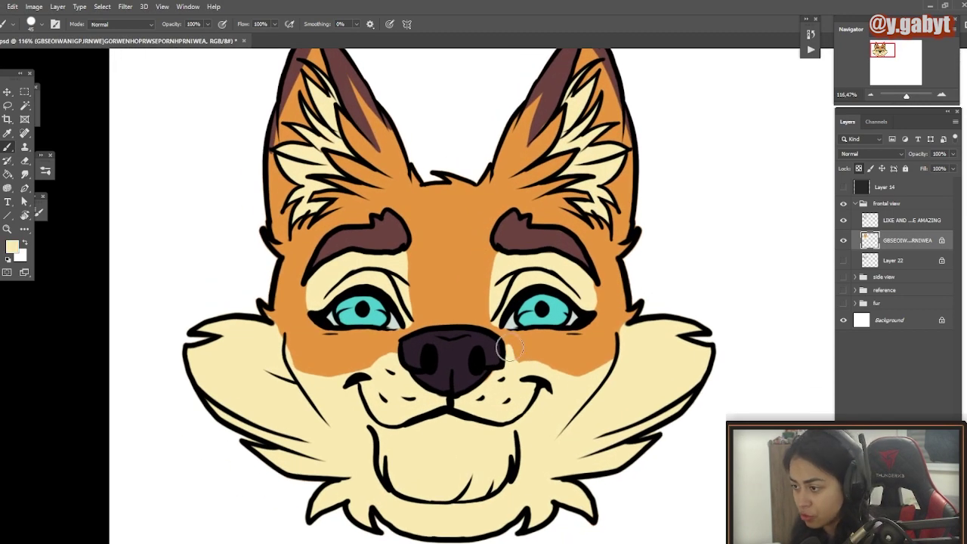
drag(323, 362, 277, 361)
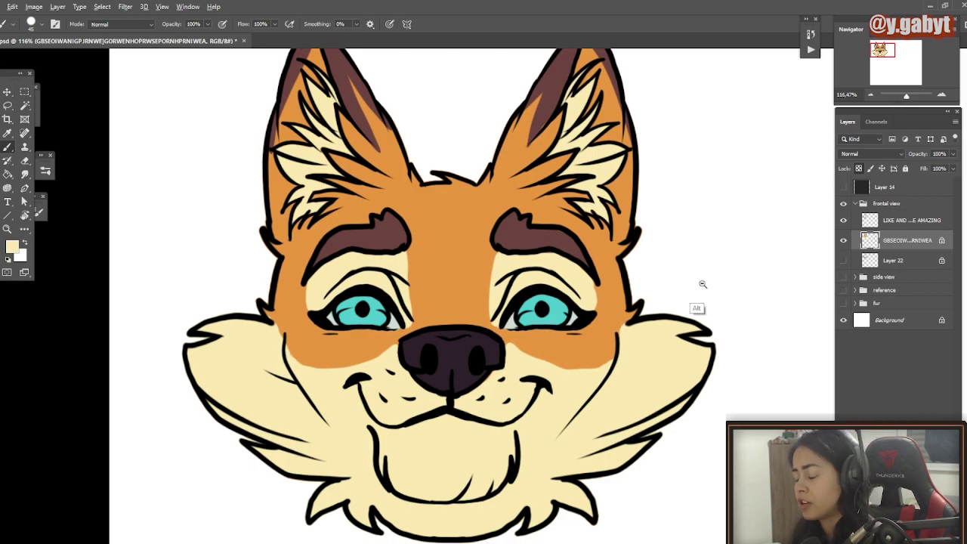
scroll(702, 284, down, 2)
scroll(679, 296, up, 2)
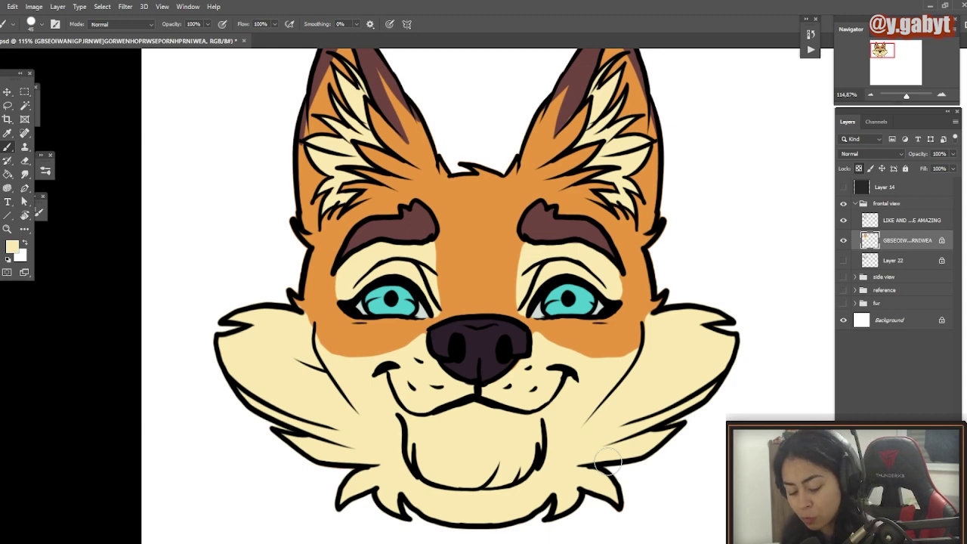
Step: Create a new layer named CHOCOLATE above the colour layer and clip it to that layer
key(ctrl+shift+n)
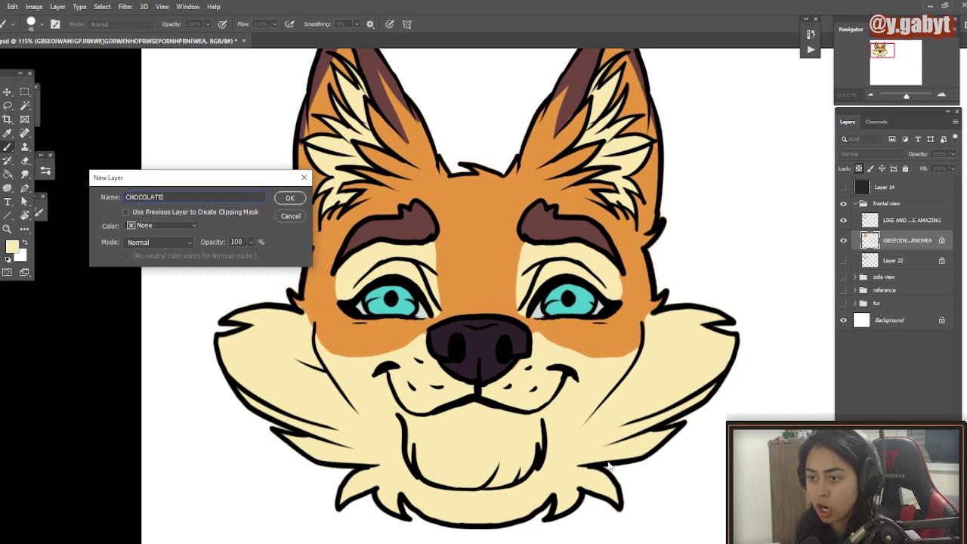
text(CHOCOLATE)
key(Return)
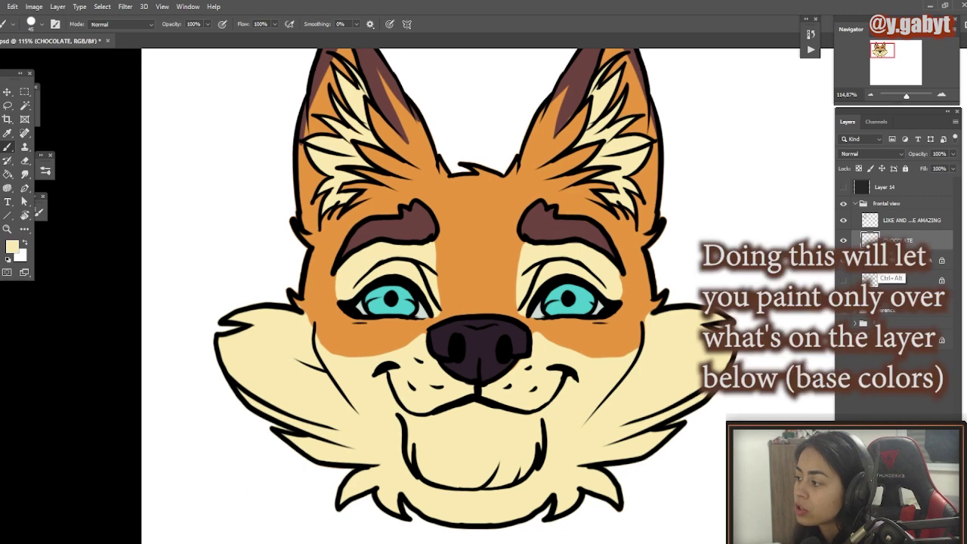
key(ctrl+alt+g)
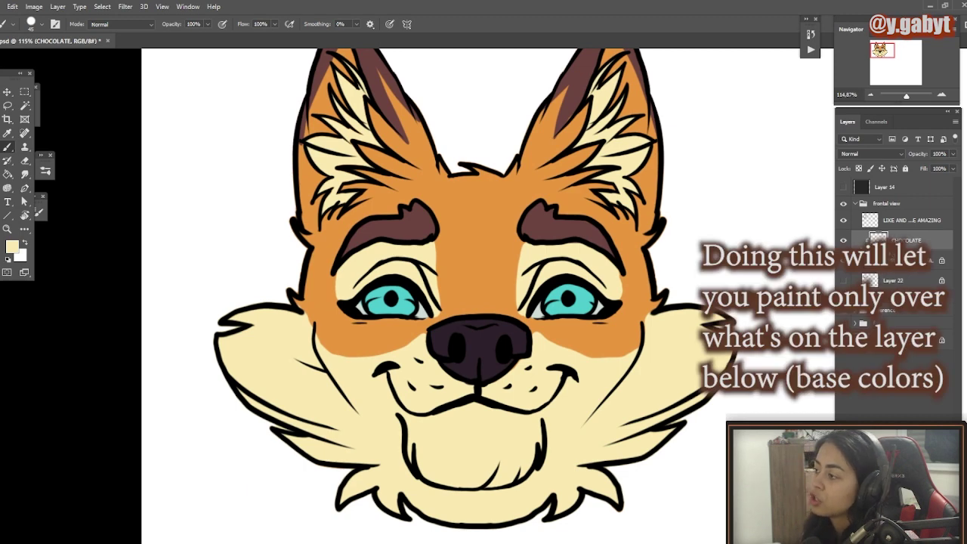
Step: Try the Linear Burn blend mode on the CHOCOLATE layer with cream test strokes over the face and cheek
click(861, 153)
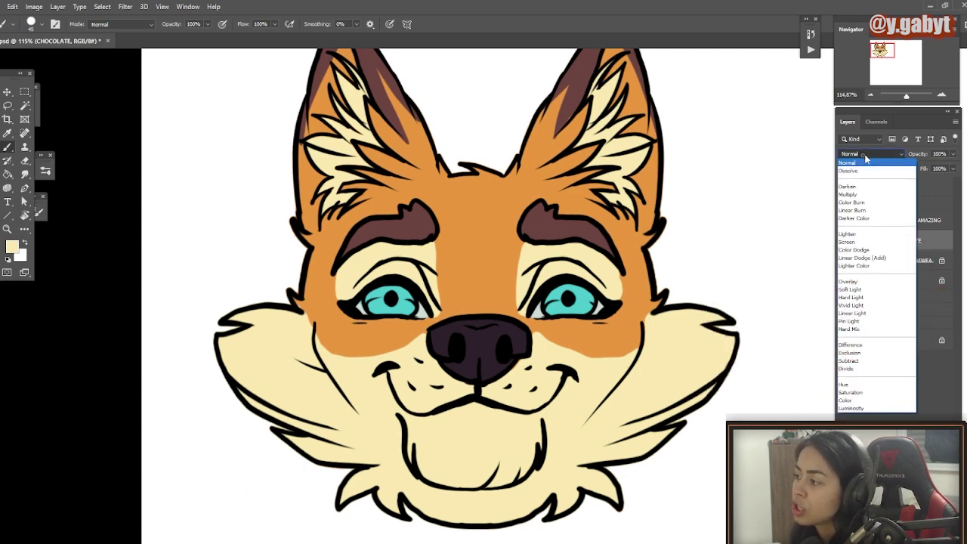
click(867, 193)
click(877, 155)
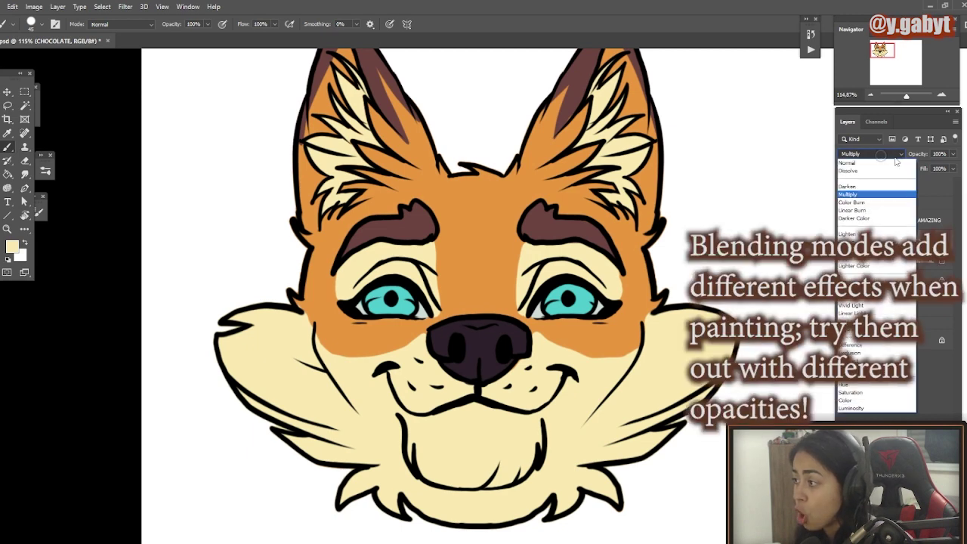
click(870, 212)
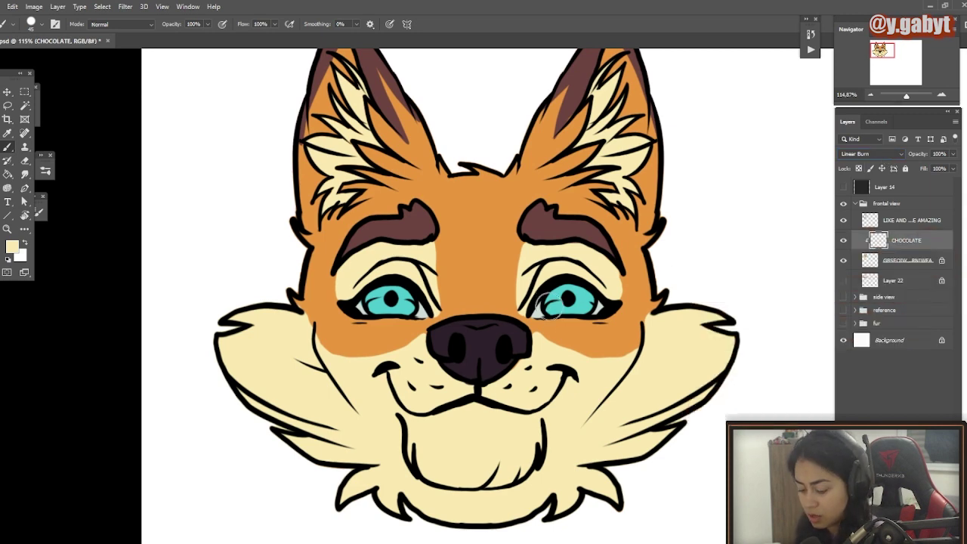
drag(549, 306, 468, 506)
key(ctrl+z)
drag(714, 325, 461, 509)
key(ctrl+z)
Step: Choose a pale grey-green foreground colour and set the CHOCOLATE layer's blend mode to Multiply
click(12, 247)
click(765, 188)
click(845, 184)
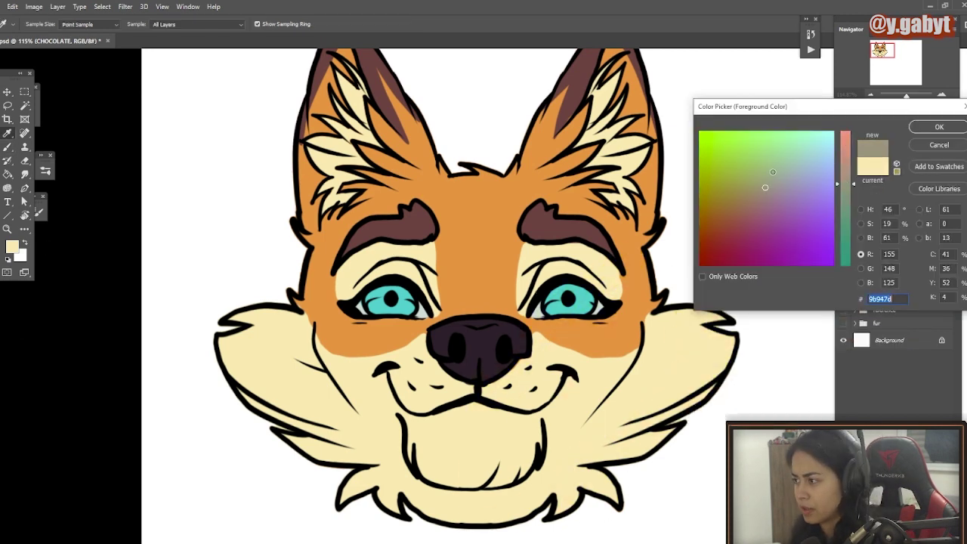
click(937, 127)
click(868, 154)
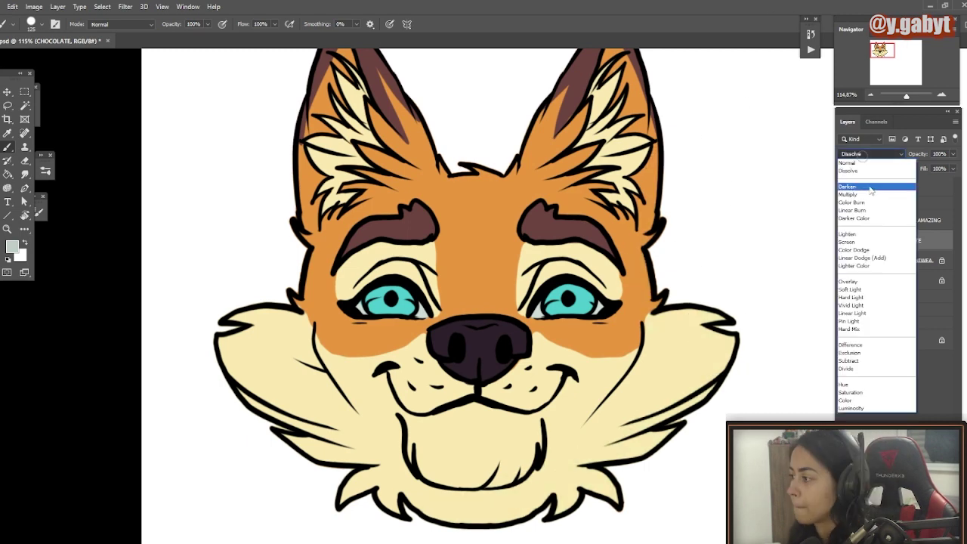
click(869, 194)
mouse_move(686, 141)
mouse_down()
mouse_move(695, 449)
mouse_move(710, 310)
mouse_move(558, 502)
mouse_up()
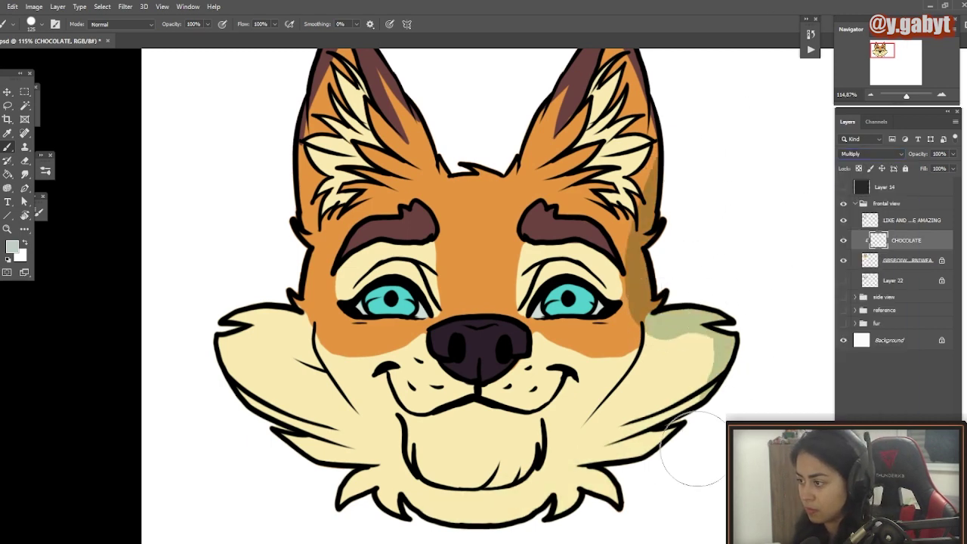
key(ctrl+z)
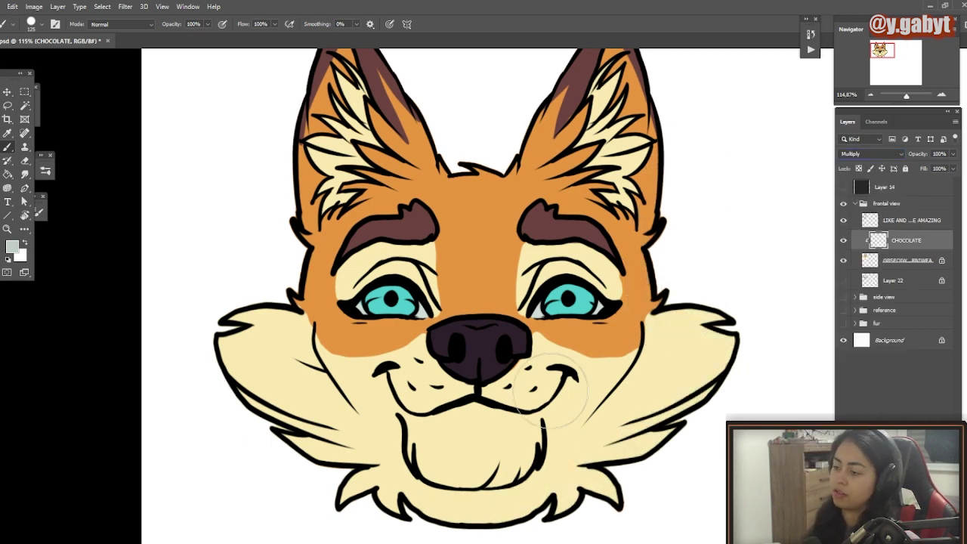
Step: Shade the neck fur under the chin, the chin's lower edge and the upper eyelids with the pale grey-green
right_click(525, 245)
click(583, 285)
mouse_move(381, 460)
mouse_down()
mouse_move(368, 477)
mouse_move(376, 451)
mouse_move(437, 500)
mouse_move(532, 483)
mouse_move(551, 453)
mouse_move(543, 428)
mouse_up()
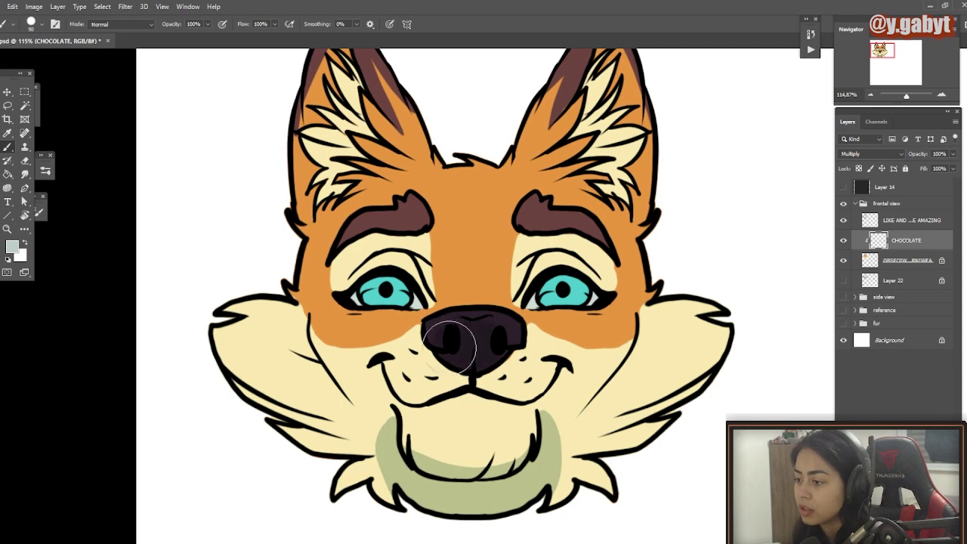
mouse_move(545, 280)
mouse_down()
mouse_move(588, 287)
mouse_move(565, 280)
mouse_up()
mouse_move(421, 280)
mouse_down()
mouse_move(372, 280)
mouse_move(354, 291)
mouse_up()
Step: Shade the bases of both ears, the undersides of both cheek tufts and the mouth corners with a 70-pixel brush
drag(595, 175, 631, 223)
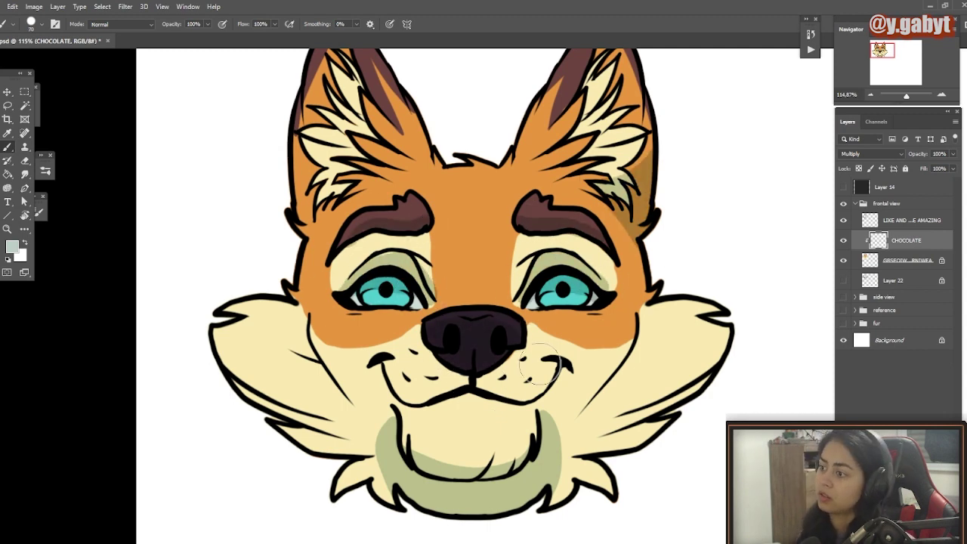
drag(340, 155, 336, 181)
drag(730, 333, 592, 421)
key(ctrl+z)
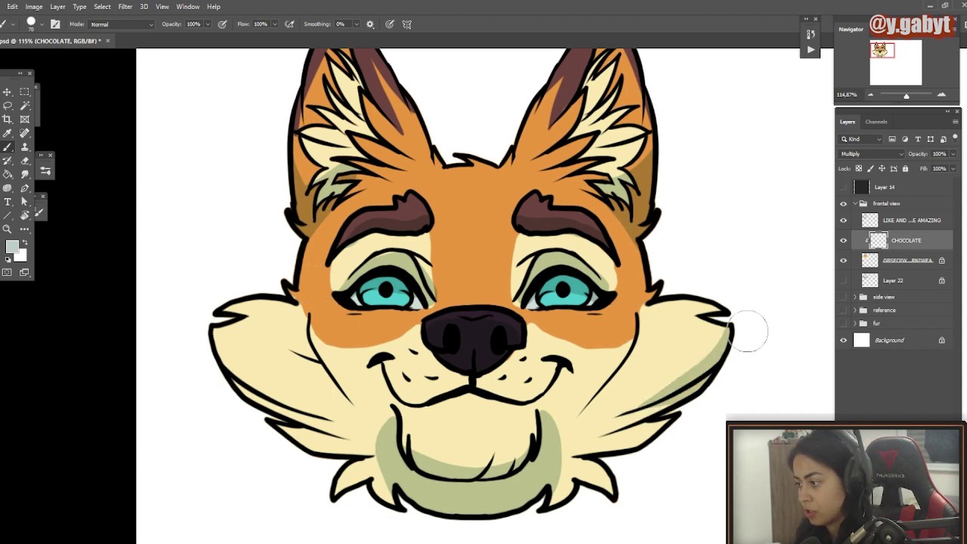
mouse_move(745, 331)
mouse_down()
mouse_move(599, 419)
mouse_move(641, 402)
mouse_up()
key(ctrl+z)
drag(691, 414, 583, 447)
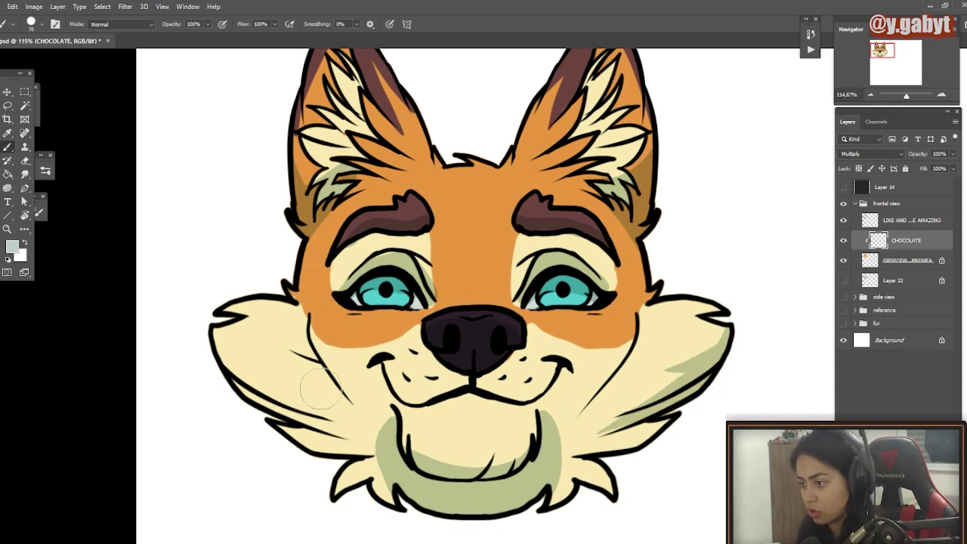
drag(320, 388, 319, 420)
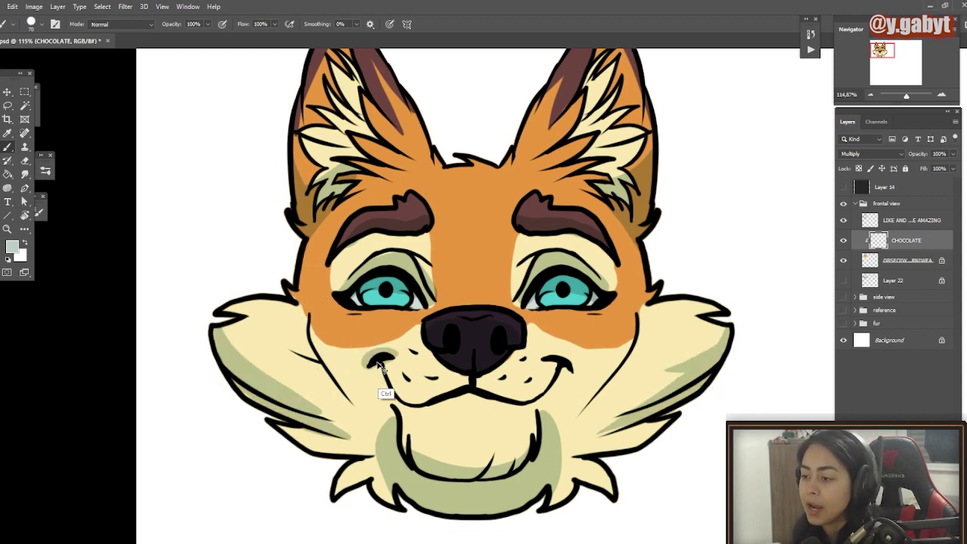
mouse_move(521, 433)
mouse_down()
mouse_move(485, 436)
mouse_move(510, 443)
mouse_up()
Step: Lasso the bridge of the snout, curving the selection just above the nose
drag(488, 319, 522, 346)
key(l)
key(alt+l)
click(481, 332)
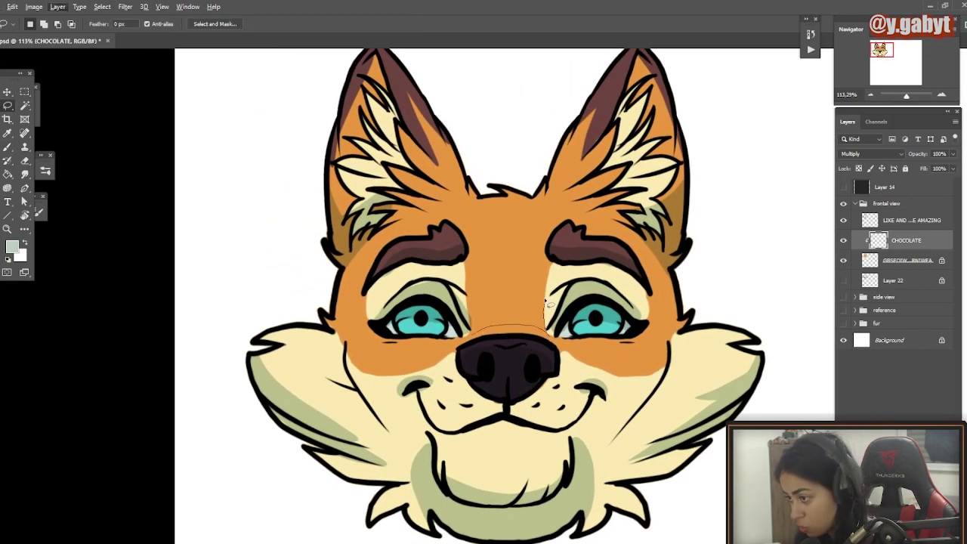
Step: Shade the snout bridge above the nose with a large Soft Round brush, using a golden orange foreground colour
key(b)
right_click(505, 328)
click(567, 396)
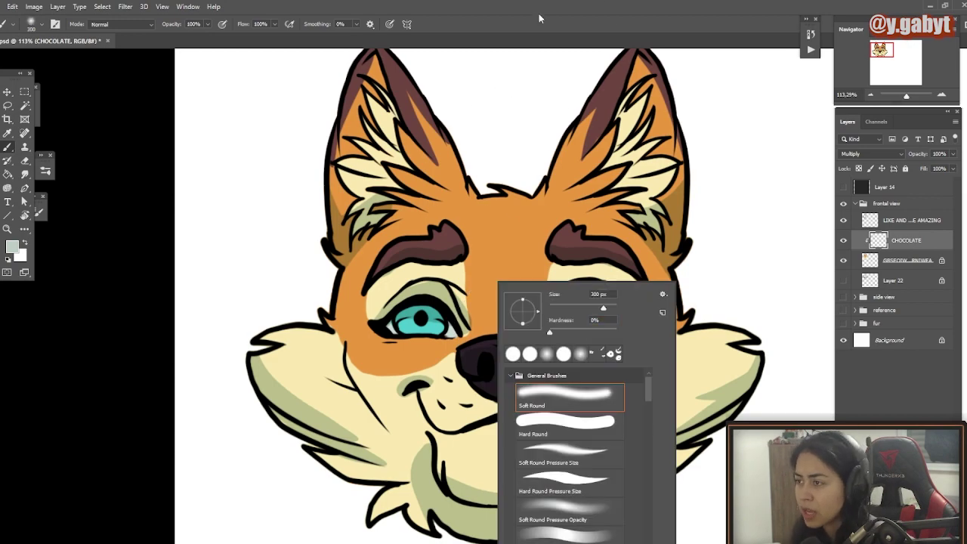
click(540, 19)
mouse_move(485, 336)
mouse_down()
mouse_move(513, 362)
mouse_move(446, 335)
mouse_move(515, 347)
mouse_move(516, 392)
mouse_move(522, 385)
mouse_up()
click(12, 247)
click(751, 176)
click(733, 183)
click(939, 127)
mouse_move(547, 321)
mouse_down()
mouse_move(473, 287)
mouse_move(550, 321)
mouse_up()
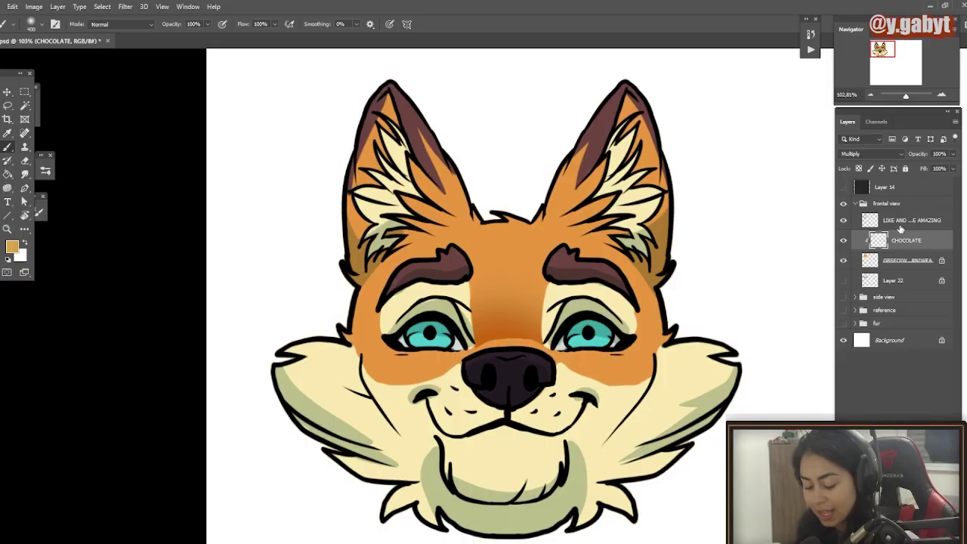
Step: Create a new layer named whey protein above CHOCOLATE and make it a clipping mask
key(ctrl+shift+n)
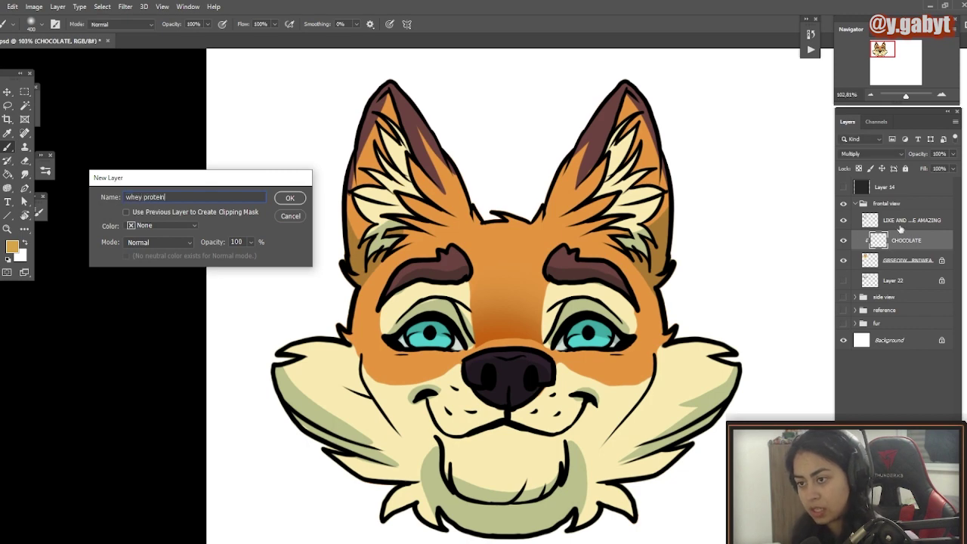
key(Return)
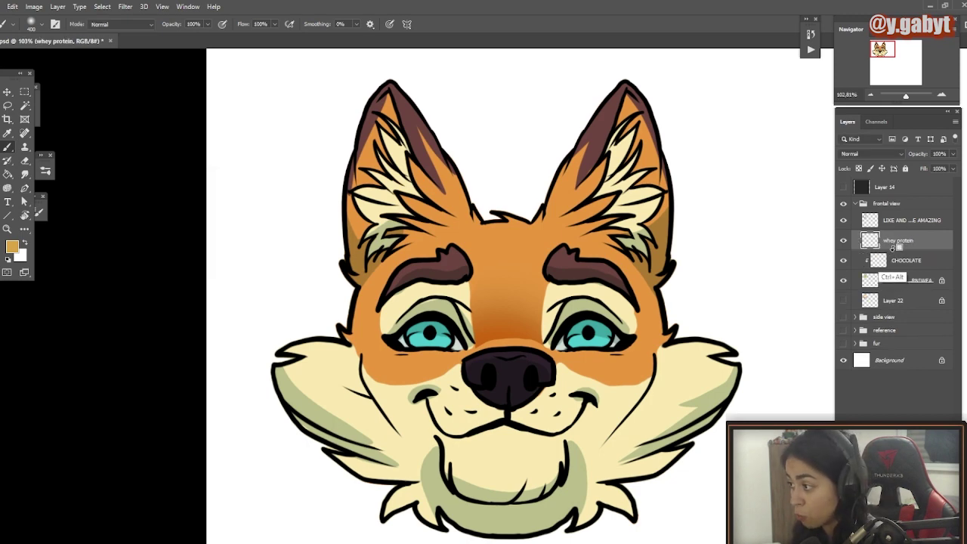
right_click(909, 240)
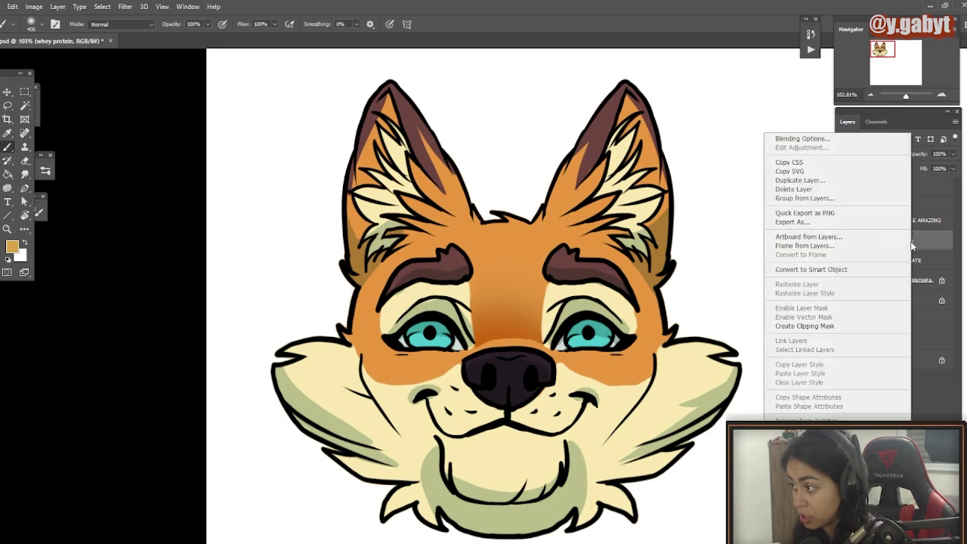
click(827, 326)
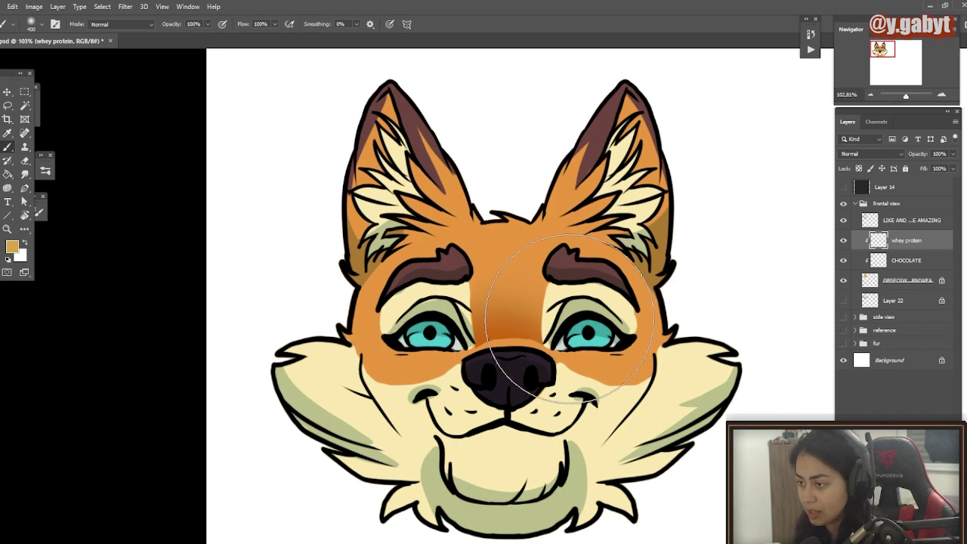
Step: Set the brush size to 20 px and the foreground colour to white for painting highlights on the whey protein layer
right_click(684, 220)
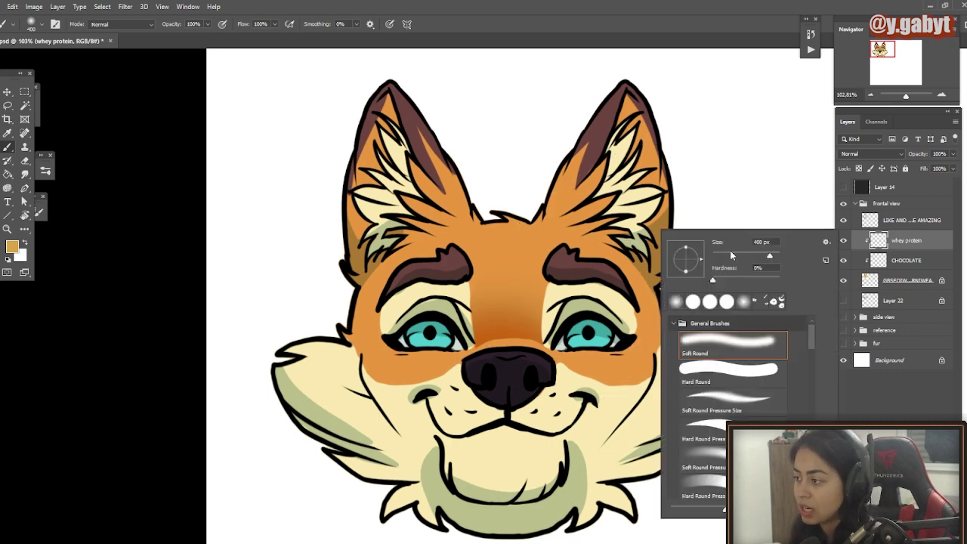
key(Return)
drag(580, 337, 595, 272)
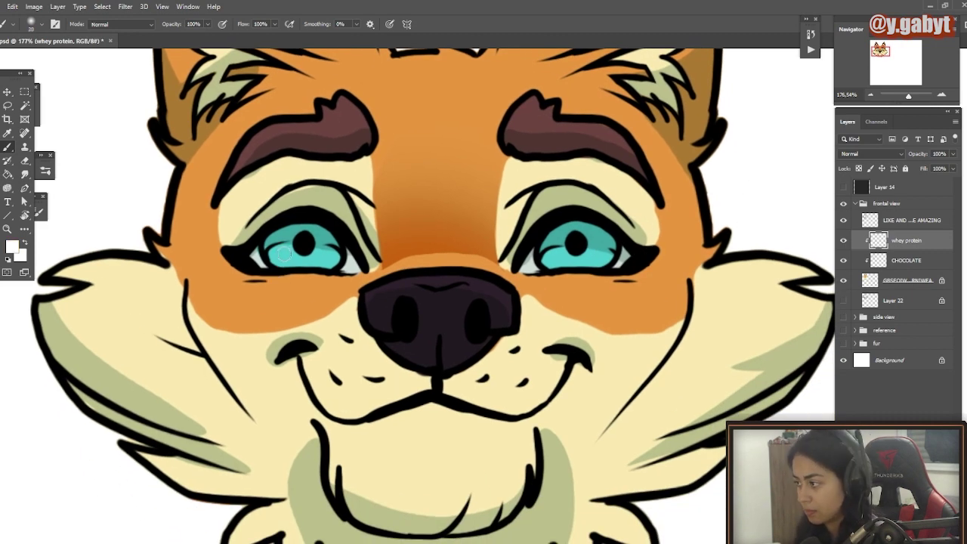
mouse_move(336, 366)
mouse_down()
mouse_move(358, 369)
mouse_move(391, 321)
mouse_up()
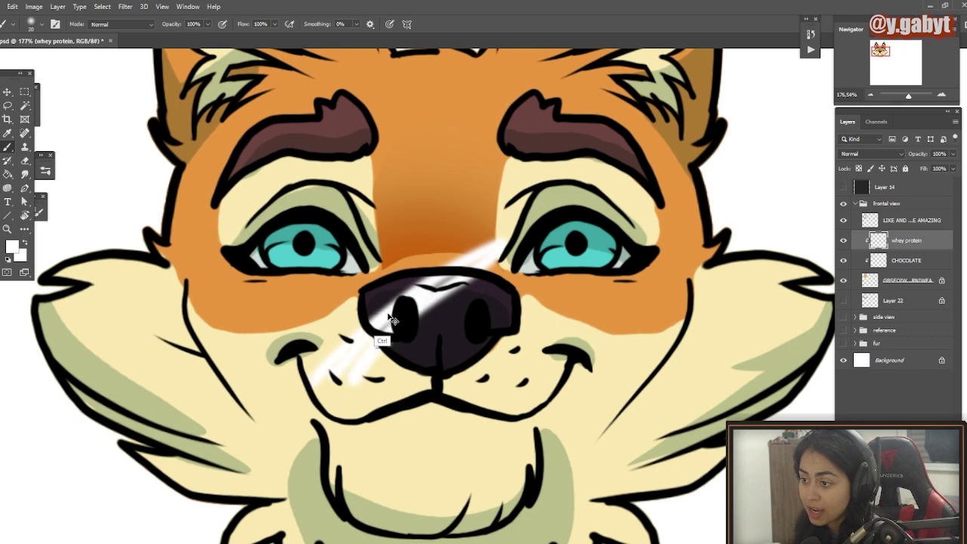
key(ctrl+z)
drag(364, 353, 334, 344)
key(ctrl+z)
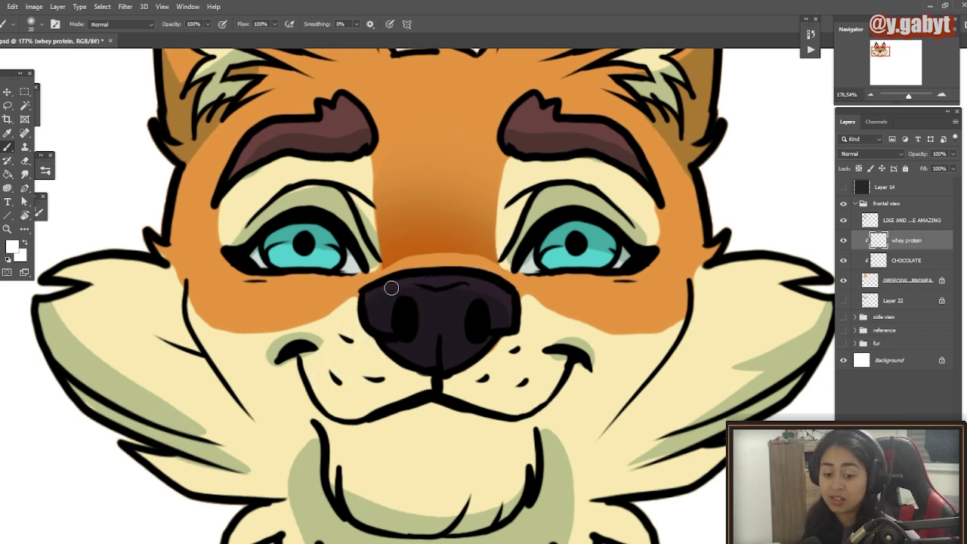
Step: Paint white highlights along both upper side edges of the nose with a brush at 85% hardness, and save the document
right_click(381, 258)
double_click(414, 363)
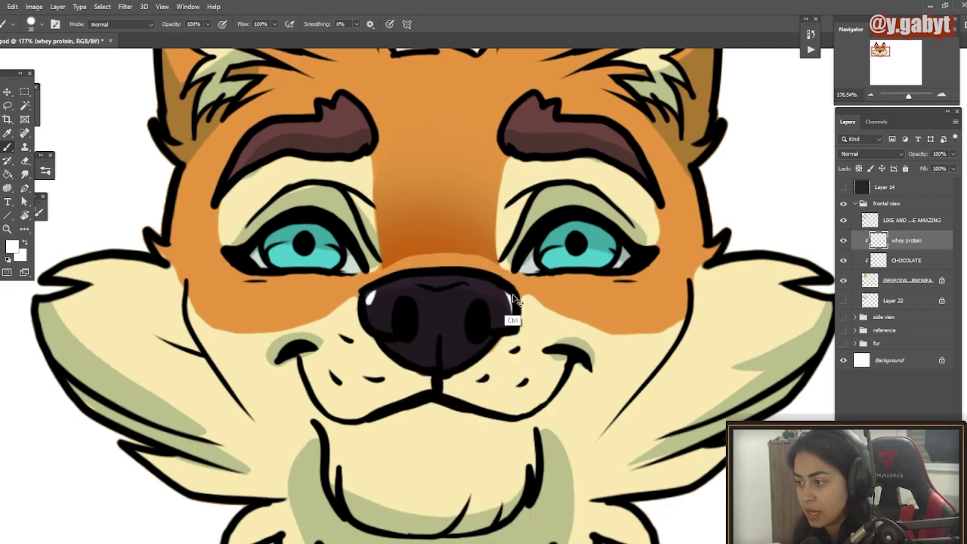
drag(480, 344, 432, 328)
drag(528, 291, 624, 246)
key(ctrl+s)
Step: Add a small round white highlight beside the pupil in each eye
drag(261, 291, 586, 269)
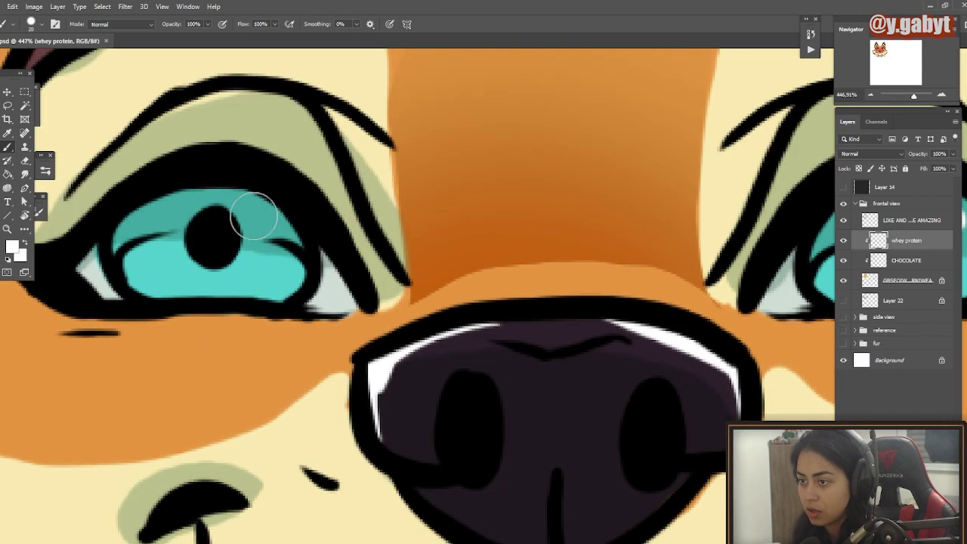
scroll(407, 219, down, 4)
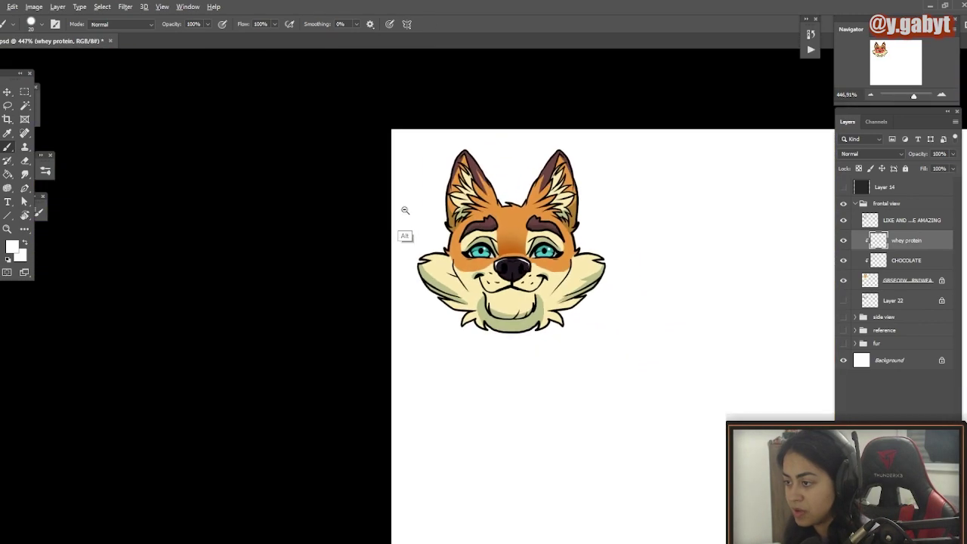
scroll(443, 233, up, 2)
scroll(444, 233, down, 4)
scroll(438, 257, up, 3)
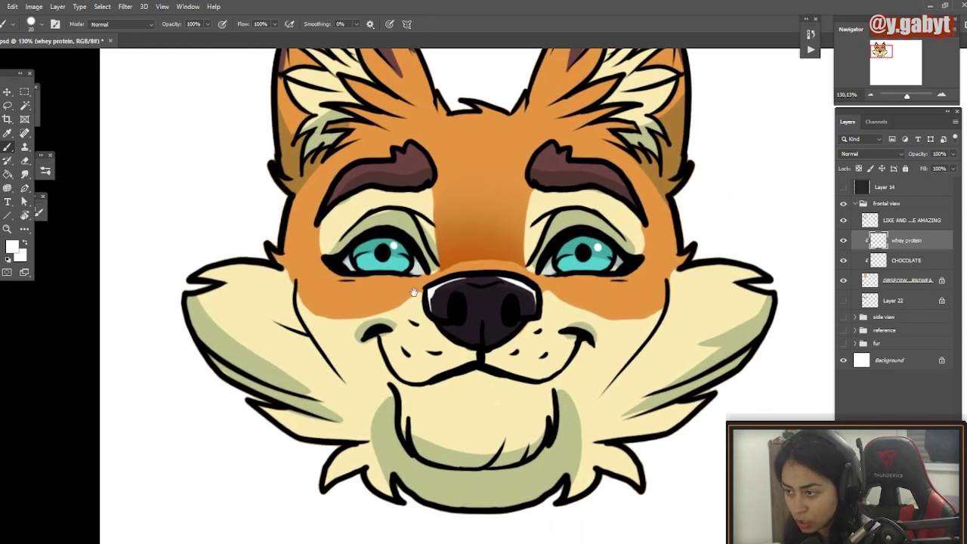
Step: Lock the transparent pixels of the CHOCOLATE shading layer and switch to a larger brush with 0% hardness
click(895, 261)
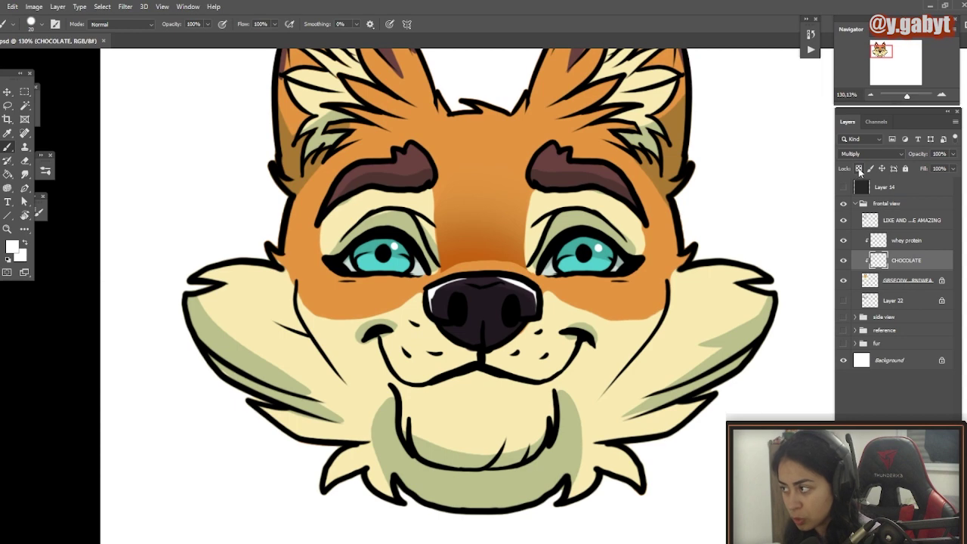
click(858, 168)
right_click(808, 218)
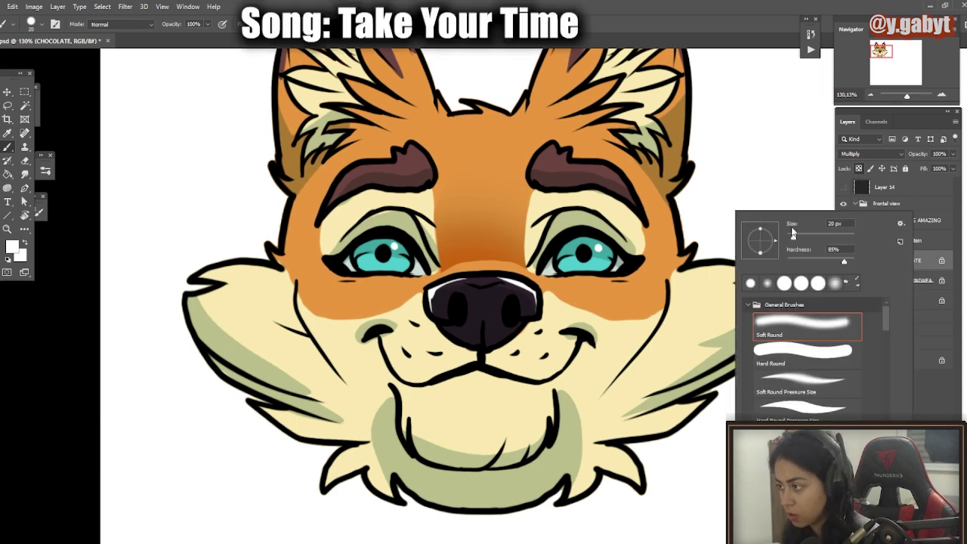
drag(845, 262, 789, 262)
click(748, 95)
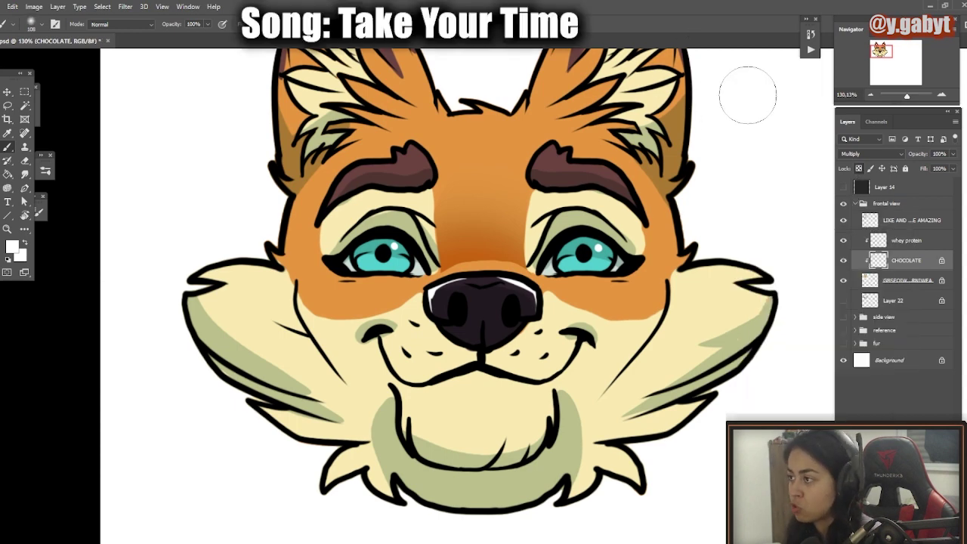
scroll(679, 198, down, 3)
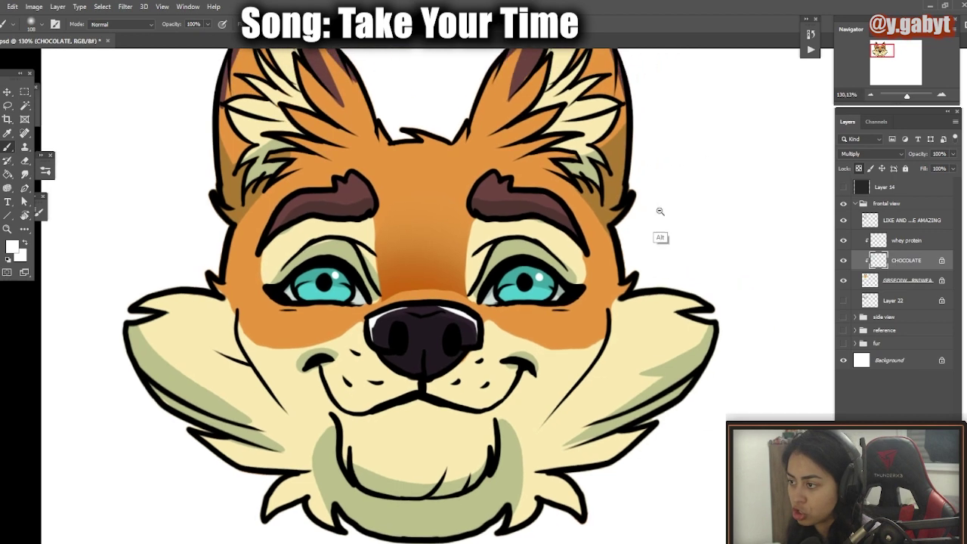
scroll(691, 233, up, 2)
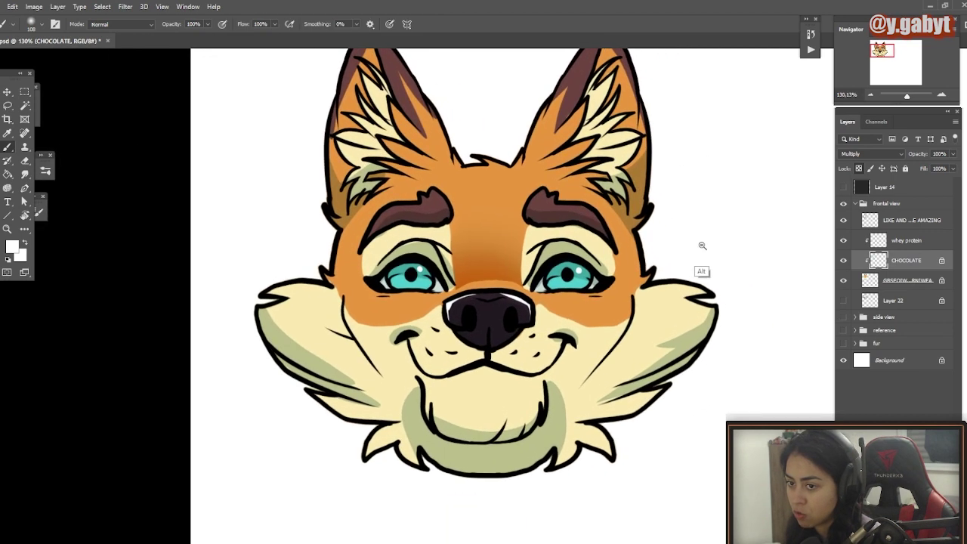
Step: Set the foreground colour to the reddish brown b1614d and return to the Brush tool
click(12, 247)
click(720, 218)
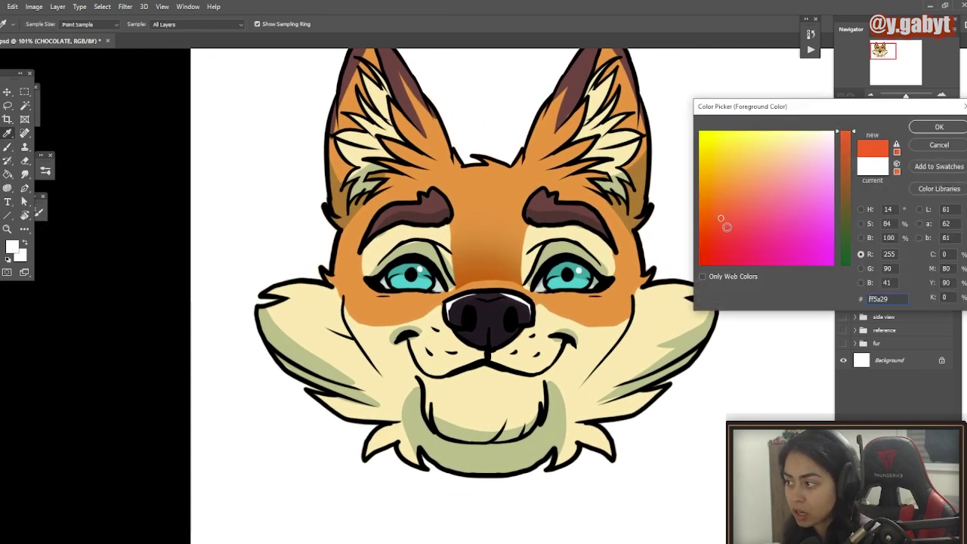
click(845, 195)
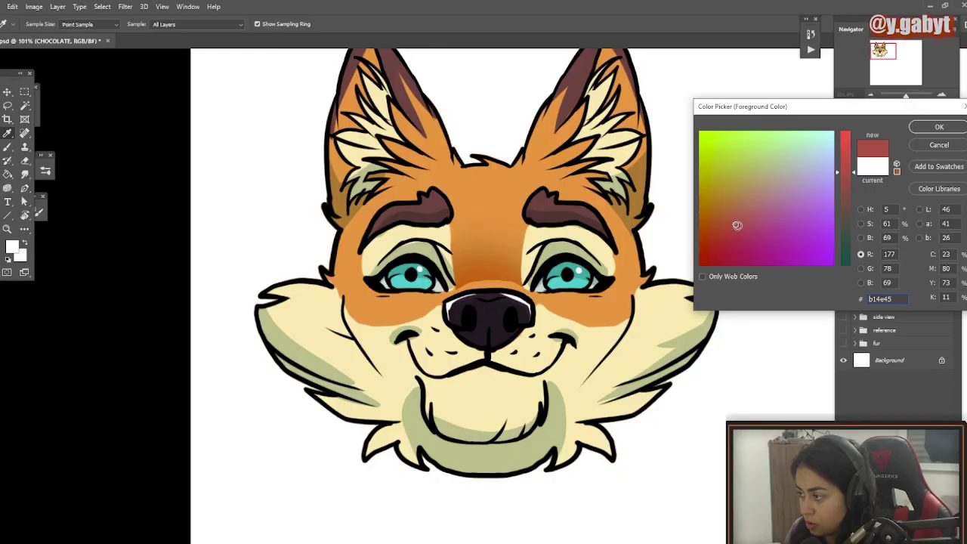
drag(737, 225, 739, 215)
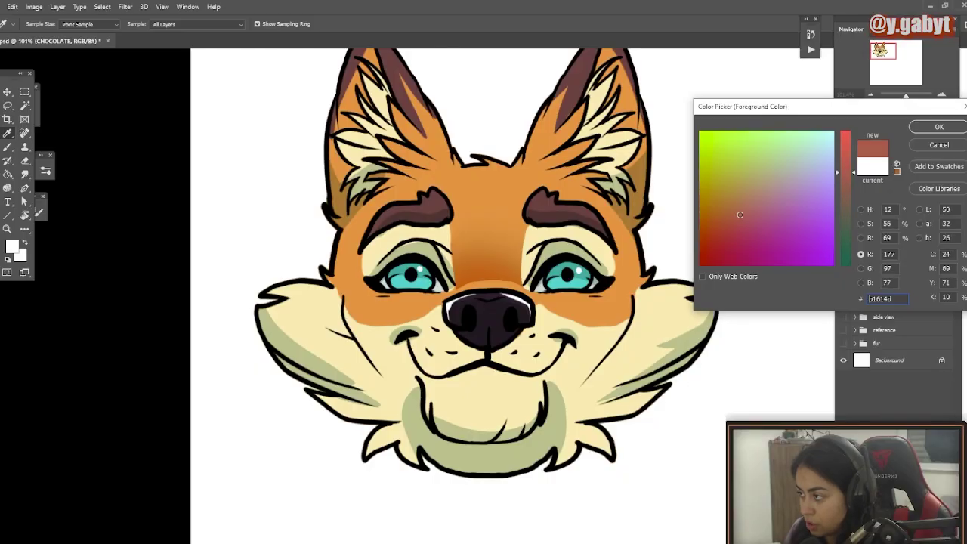
click(937, 128)
key(b)
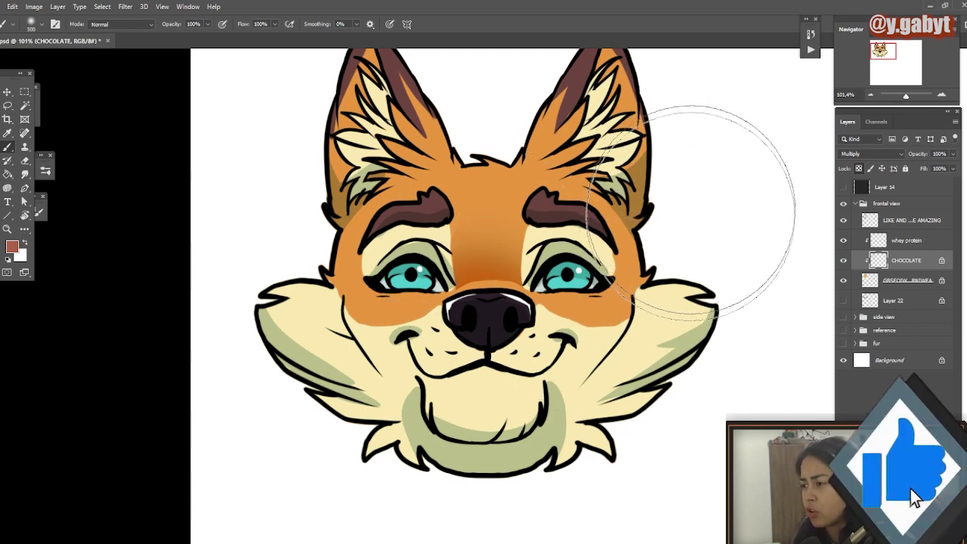
Step: Tint the existing shading above the eyes reddish brown with a soft 500-pixel brush, undoing the stroke that recolours all the shading
mouse_move(684, 205)
mouse_down()
mouse_move(710, 247)
mouse_move(714, 308)
mouse_move(591, 420)
mouse_move(416, 467)
mouse_move(290, 275)
mouse_up()
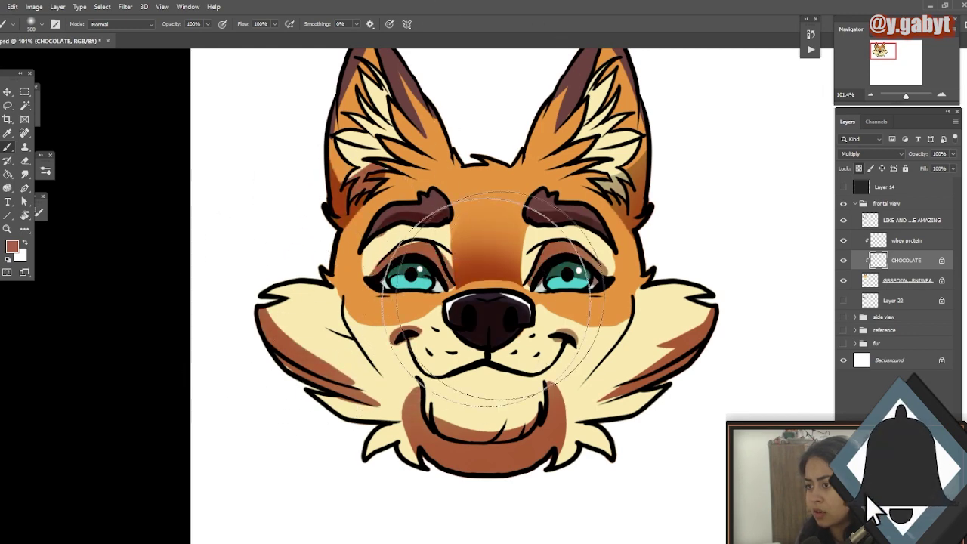
key(ctrl+z)
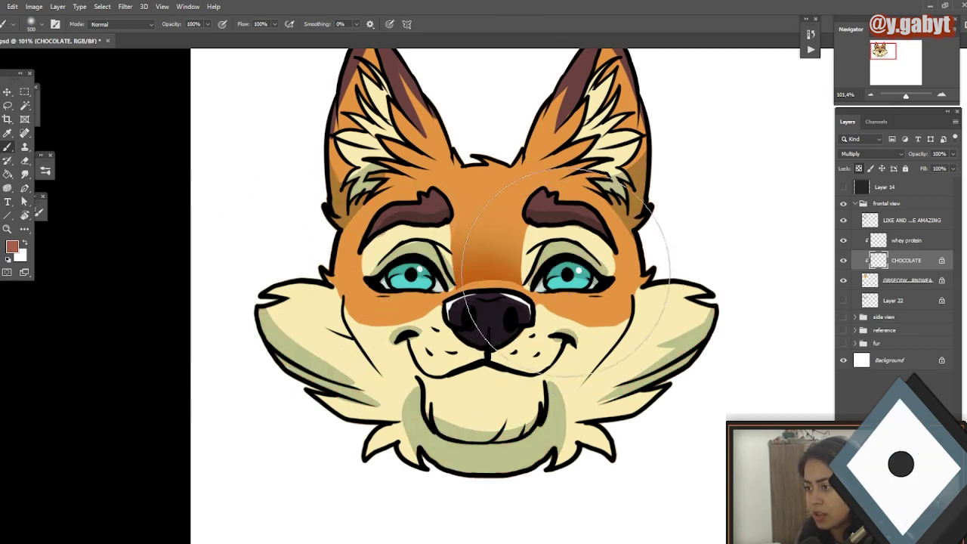
scroll(428, 287, down, 5)
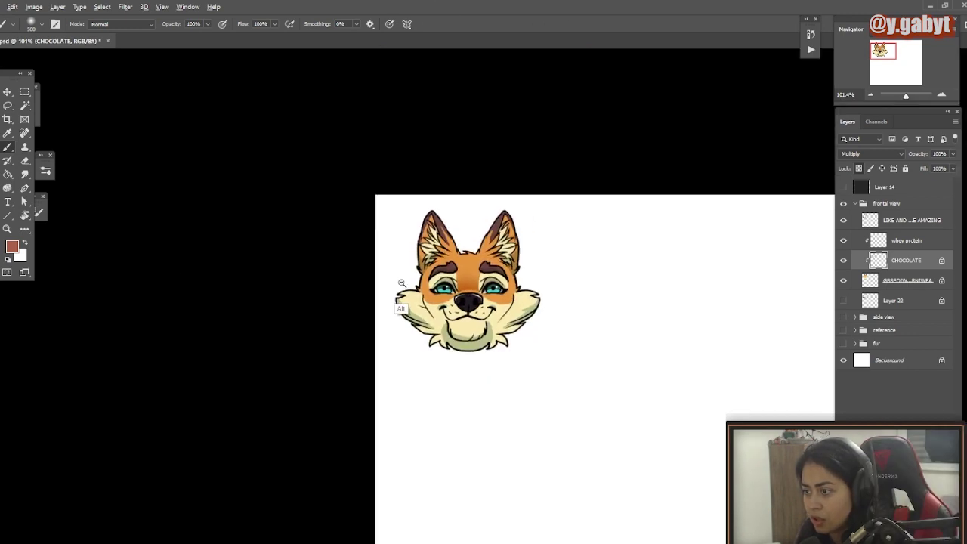
scroll(427, 290, up, 5)
drag(386, 191, 384, 229)
Step: Change the foreground colour to a more muted brown and softly tint the shading at the outer ears and cheek tufts
click(12, 247)
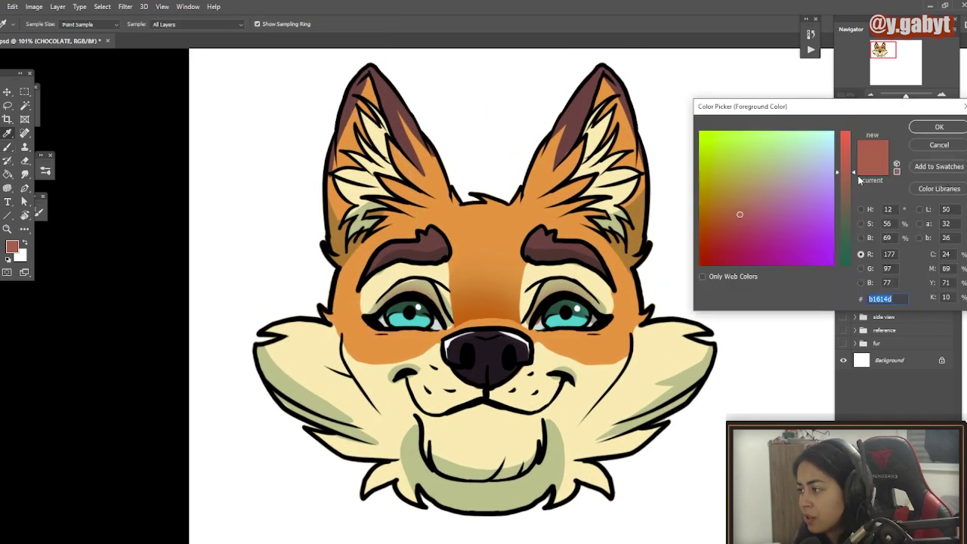
drag(854, 173, 849, 193)
click(925, 129)
click(669, 222)
key(ctrl+z)
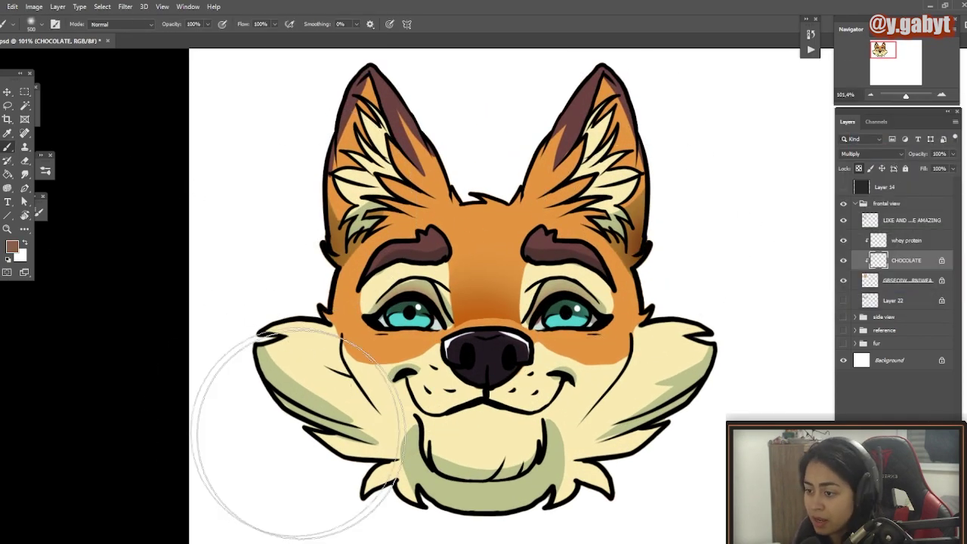
drag(503, 510, 457, 506)
mouse_move(686, 381)
mouse_down()
mouse_move(607, 380)
mouse_move(694, 381)
mouse_up()
key(ctrl+z)
alt+click(416, 507)
alt+click(392, 486)
click(449, 510)
key(ctrl+z)
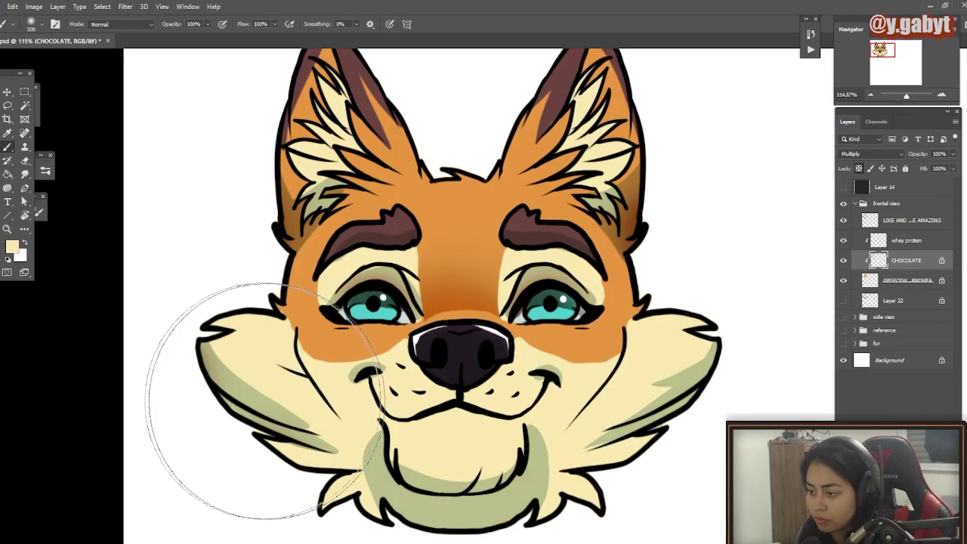
Step: Save the document with the tinted shading
scroll(446, 370, down, 6)
scroll(435, 370, up, 5)
key(ctrl+s)
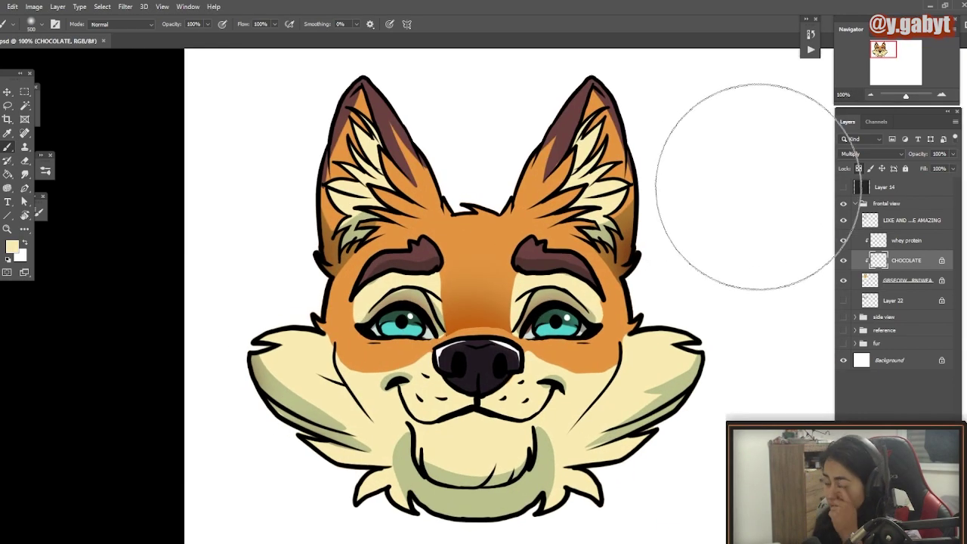
Step: Select the LIKE AND SUBSCRIBE line art layer, lock its transparent pixels and sample a dark orange from the snout shading
click(843, 222)
click(843, 220)
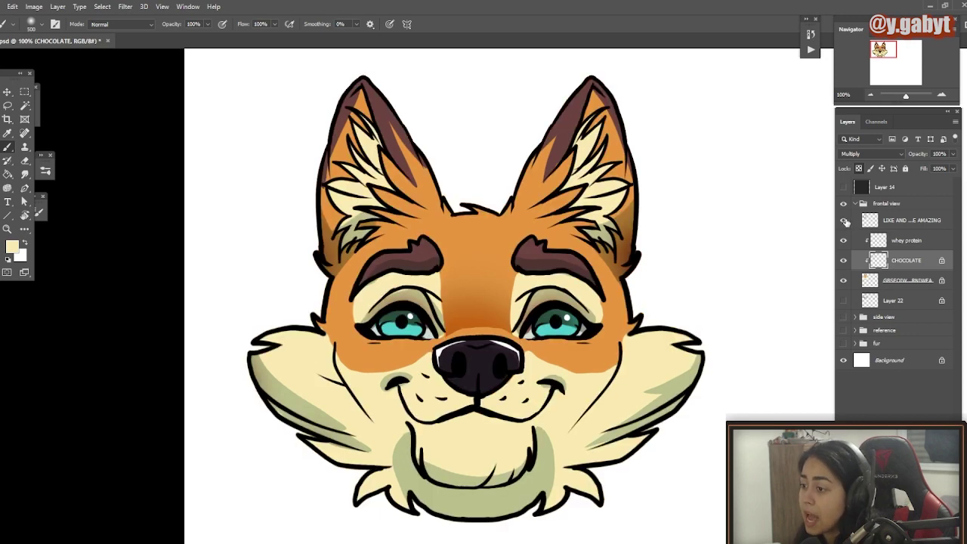
click(891, 223)
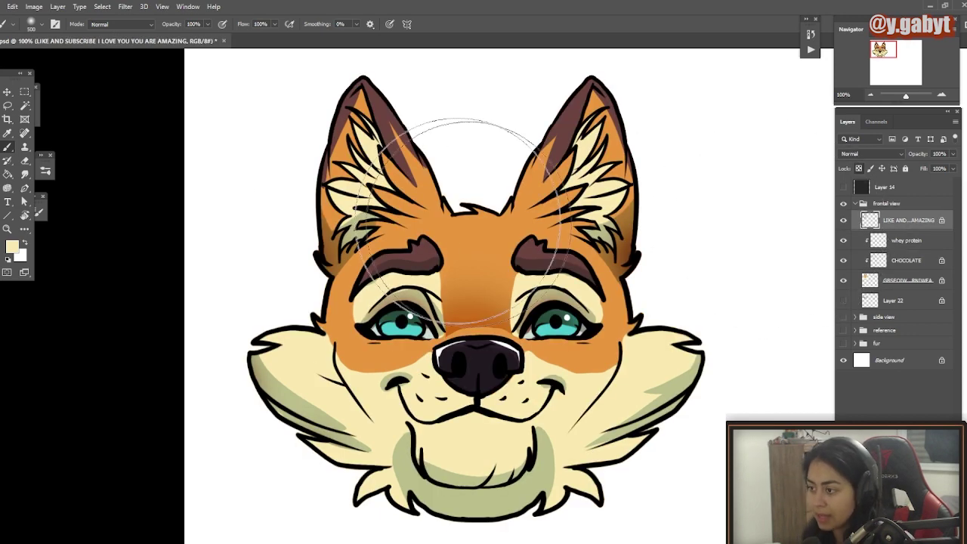
key(alt)
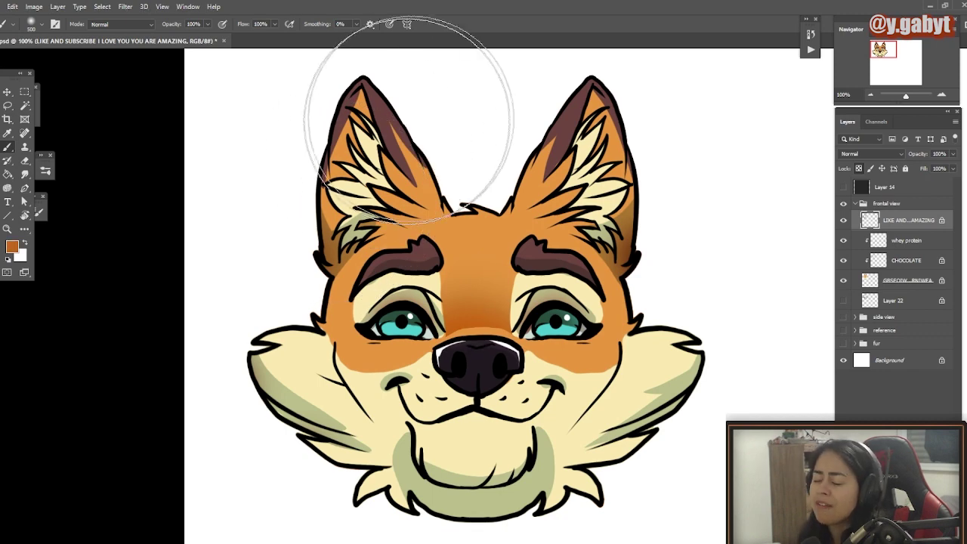
Step: Enable Transfer in the brush settings and set the opacity jitter control to Pen Pressure
key(F5)
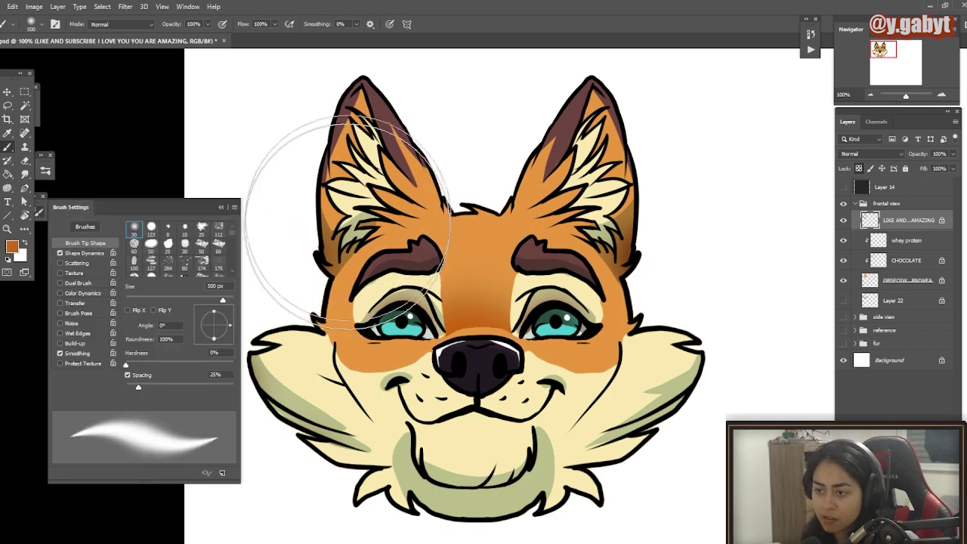
click(76, 303)
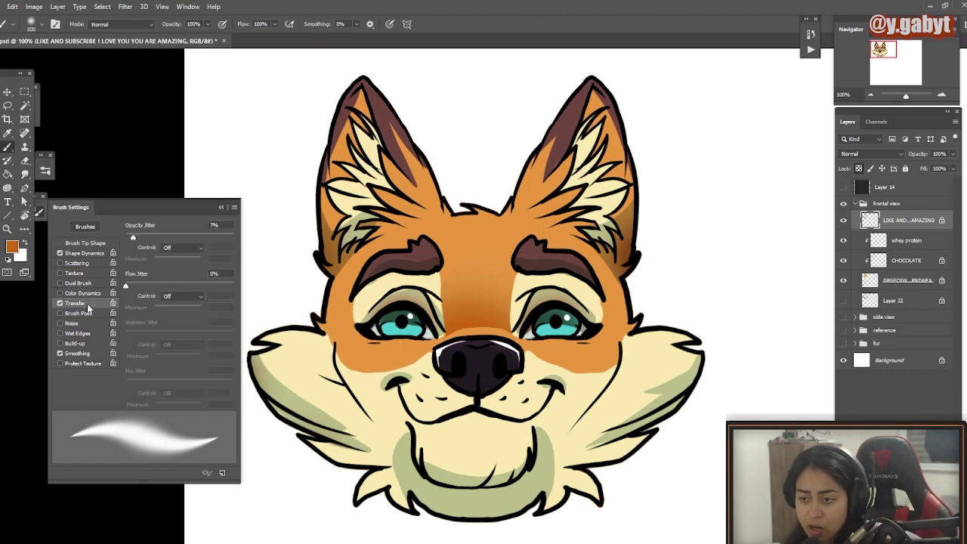
click(174, 250)
click(181, 281)
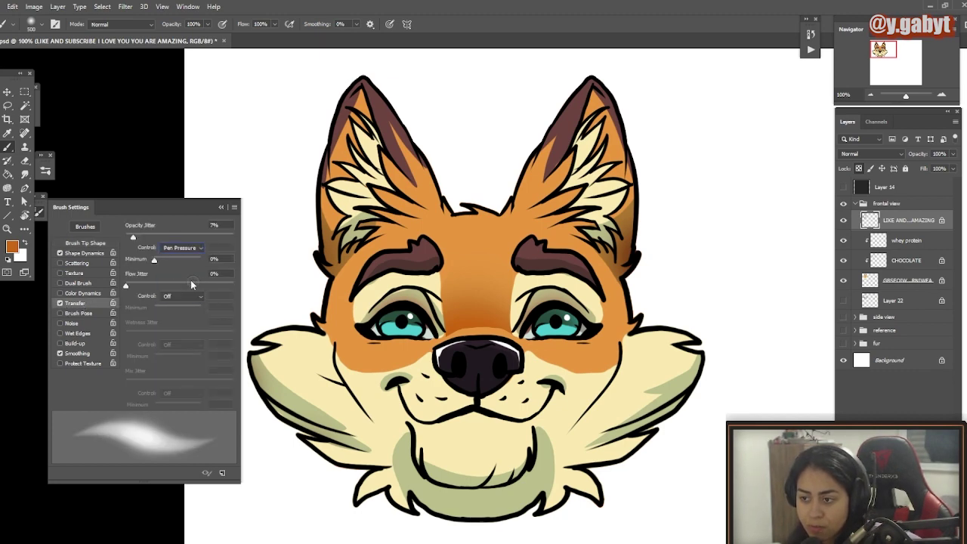
click(221, 208)
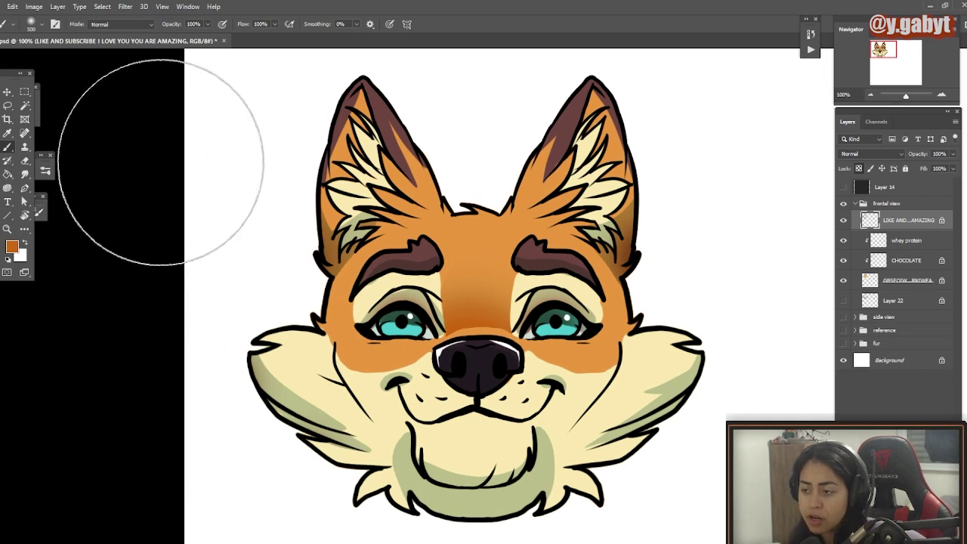
Step: Try tinting the line art across the head's left half with a 174 px Soft Round brush in dark orange
right_click(346, 202)
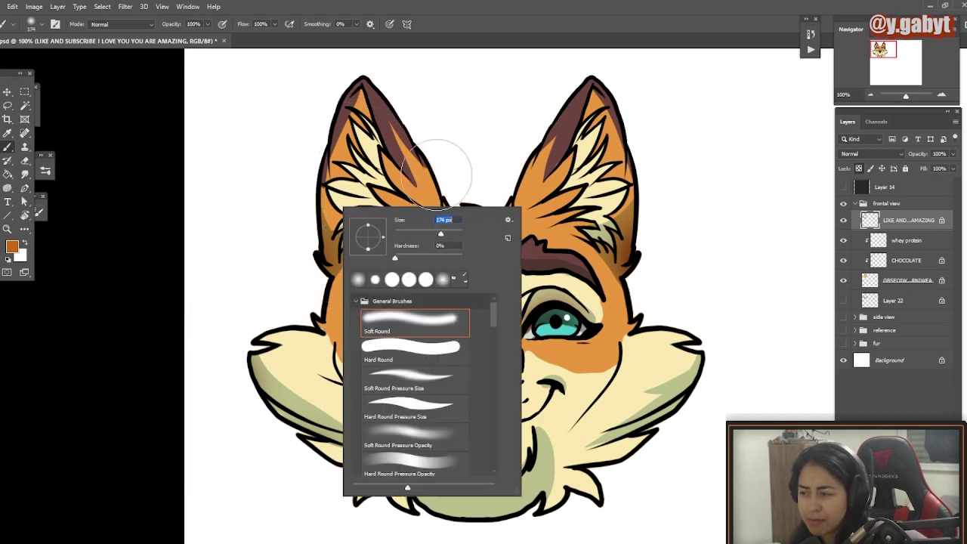
mouse_move(432, 167)
mouse_down()
mouse_move(476, 320)
mouse_move(321, 332)
mouse_up()
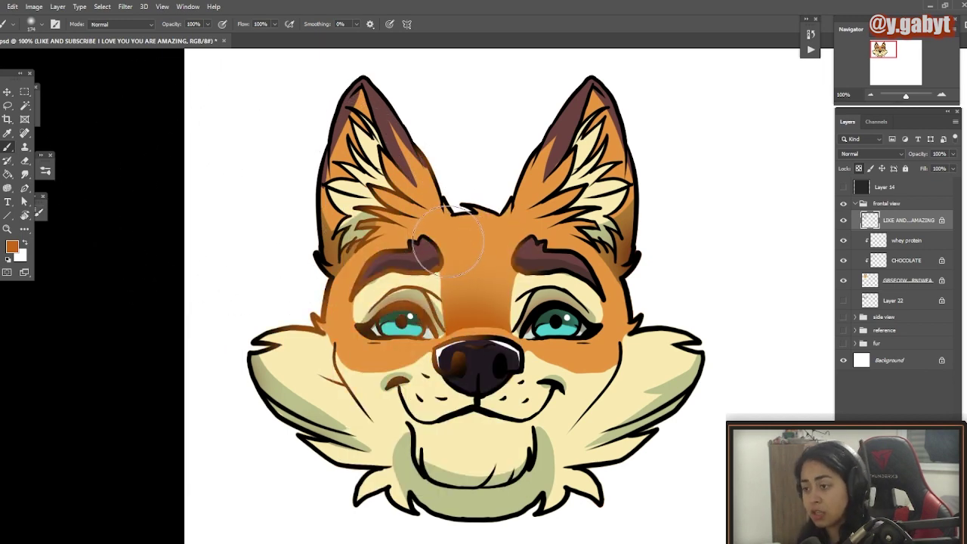
key(ctrl+z)
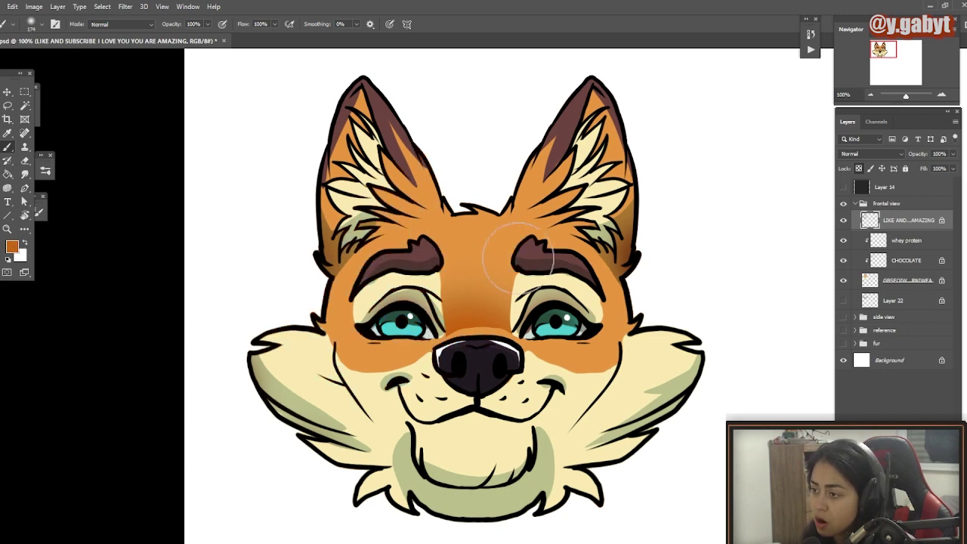
Step: Tint the line art of the head tuft, inner-ear fur and outer ear edges with soft dark orange strokes
mouse_move(518, 257)
mouse_down()
mouse_move(491, 290)
mouse_move(422, 248)
mouse_move(506, 222)
mouse_move(339, 262)
mouse_up()
key(ctrl+z)
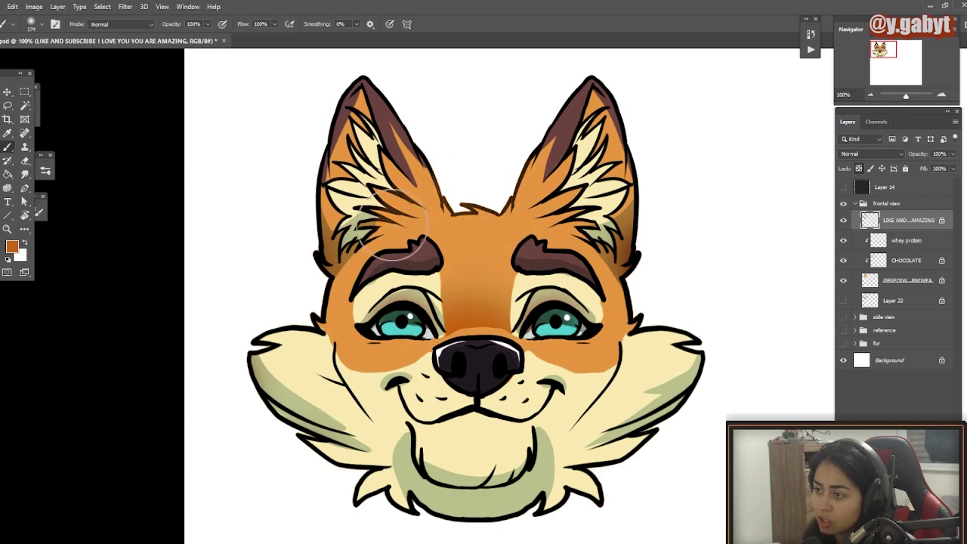
key(ctrl)
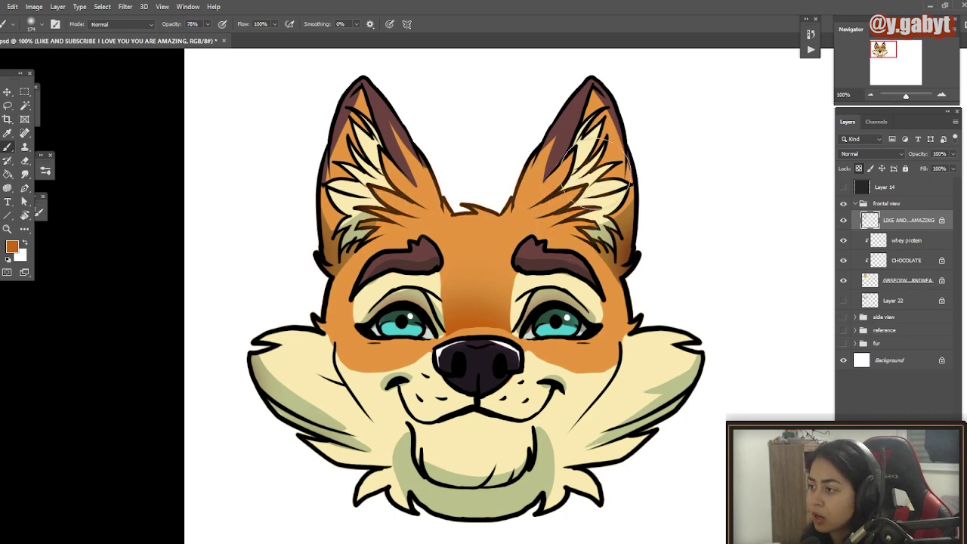
drag(320, 211, 317, 306)
drag(635, 317, 641, 227)
mouse_move(543, 342)
mouse_down()
mouse_move(461, 317)
mouse_move(551, 340)
mouse_up()
Step: Try a redder orange, #cd4200, on the outer line art of the right ear
click(12, 247)
click(701, 231)
click(939, 127)
drag(641, 313, 650, 183)
key(ctrl+z)
Step: Change the foreground colour to dark red and tint the line art along the outer ears, cheek tufts and chin
click(12, 247)
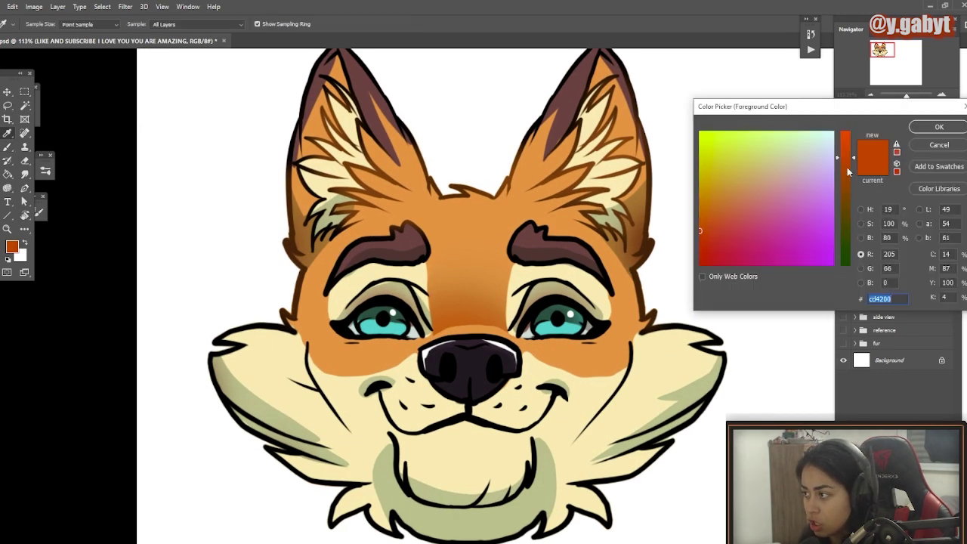
click(700, 259)
drag(845, 158, 844, 188)
click(939, 127)
drag(648, 155, 655, 245)
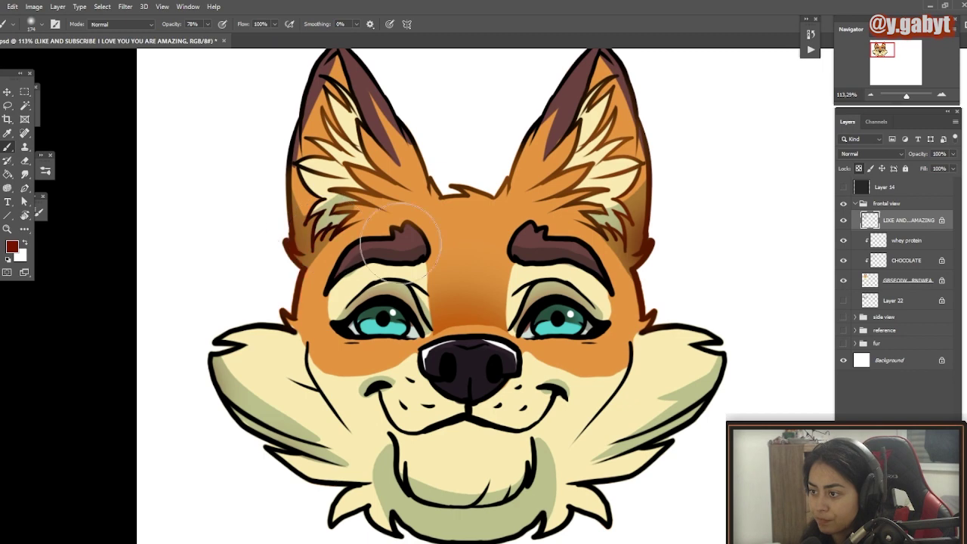
mouse_move(289, 369)
mouse_down()
mouse_move(537, 514)
mouse_move(702, 359)
mouse_up()
mouse_move(511, 423)
mouse_down()
mouse_move(488, 433)
mouse_move(528, 424)
mouse_up()
Step: Sample the olive green of the cheek shading and tint the line art of the cream cheek tufts, mouth and chin
alt+click(618, 351)
drag(672, 441, 713, 407)
alt+click(711, 408)
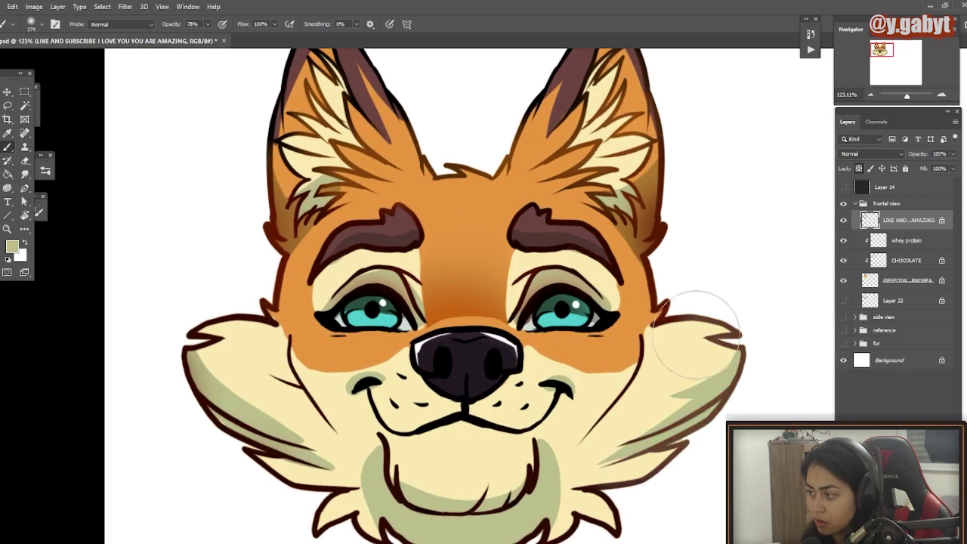
mouse_move(424, 431)
mouse_down()
mouse_move(520, 416)
mouse_move(435, 406)
mouse_move(521, 412)
mouse_up()
mouse_move(529, 403)
mouse_down()
mouse_move(431, 369)
mouse_move(507, 392)
mouse_up()
scroll(532, 431, down, 3)
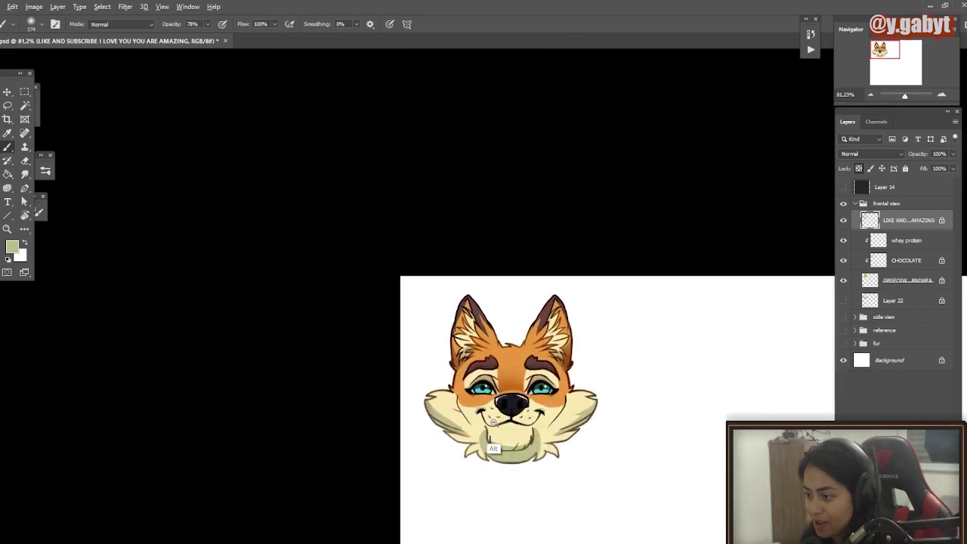
scroll(491, 441, up, 5)
scroll(526, 408, down, 4)
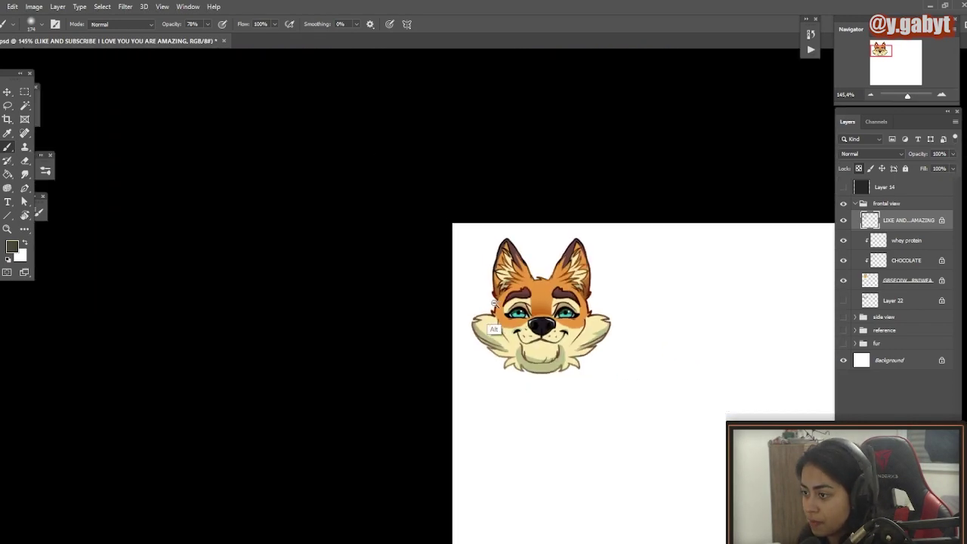
scroll(542, 349, up, 4)
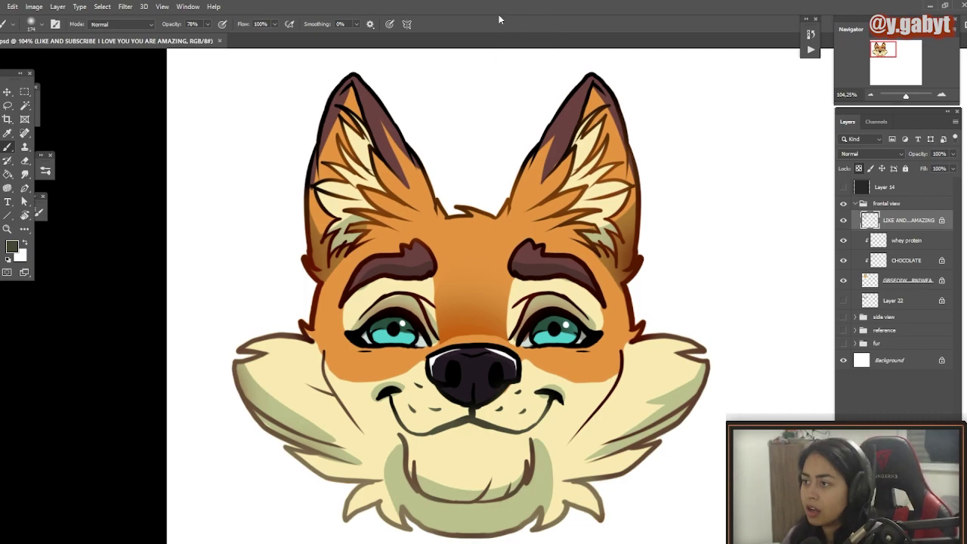
scroll(445, 283, down, 2)
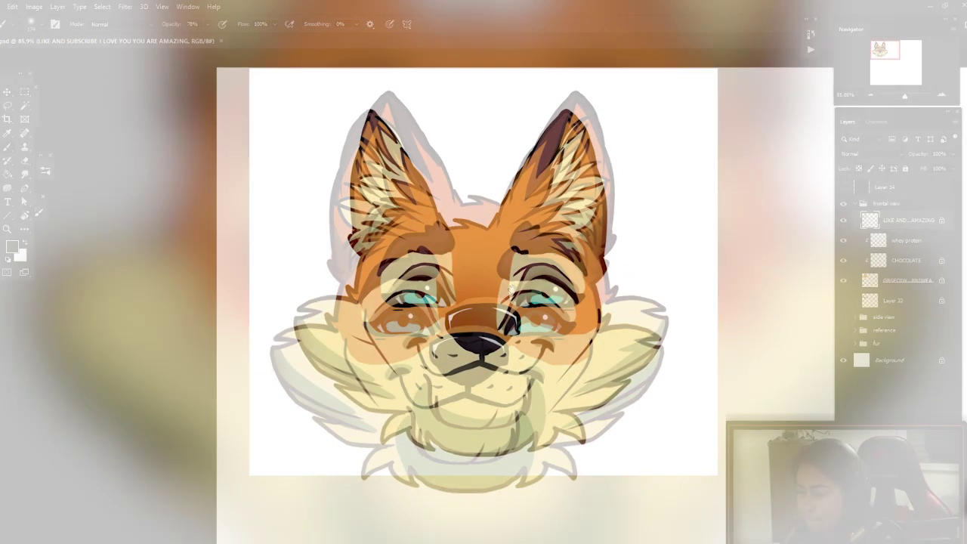